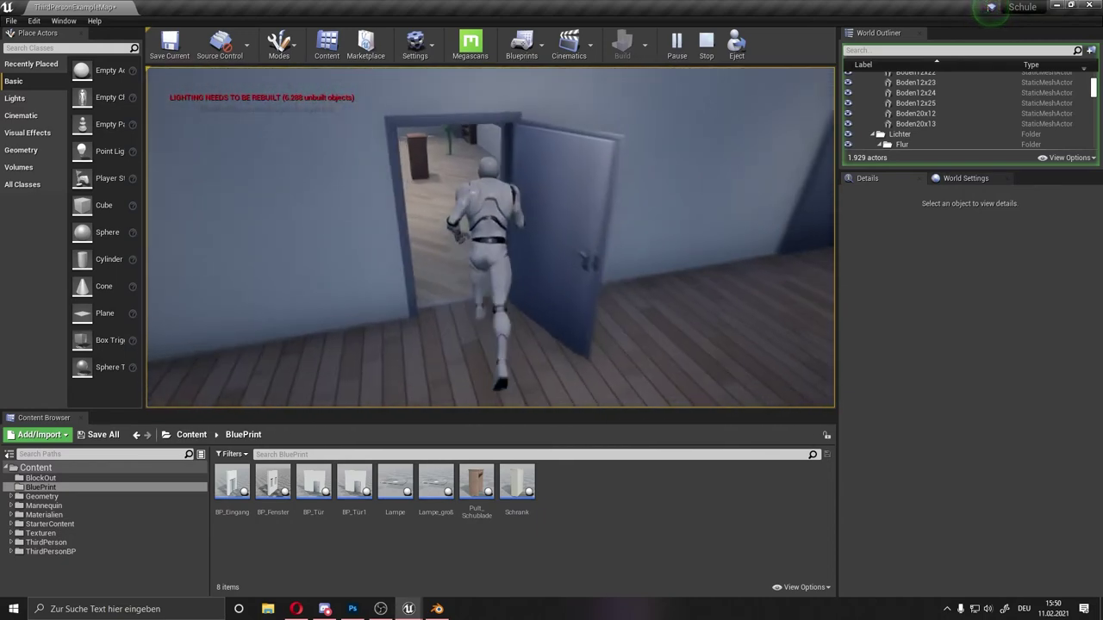
Step: End the classroom level play-test and return to the level editor
key("Escape")
Step: Add an Actor Blueprint class in the BluePrint folder, name it tür_tutorial, and open it
left_click(639, 268)
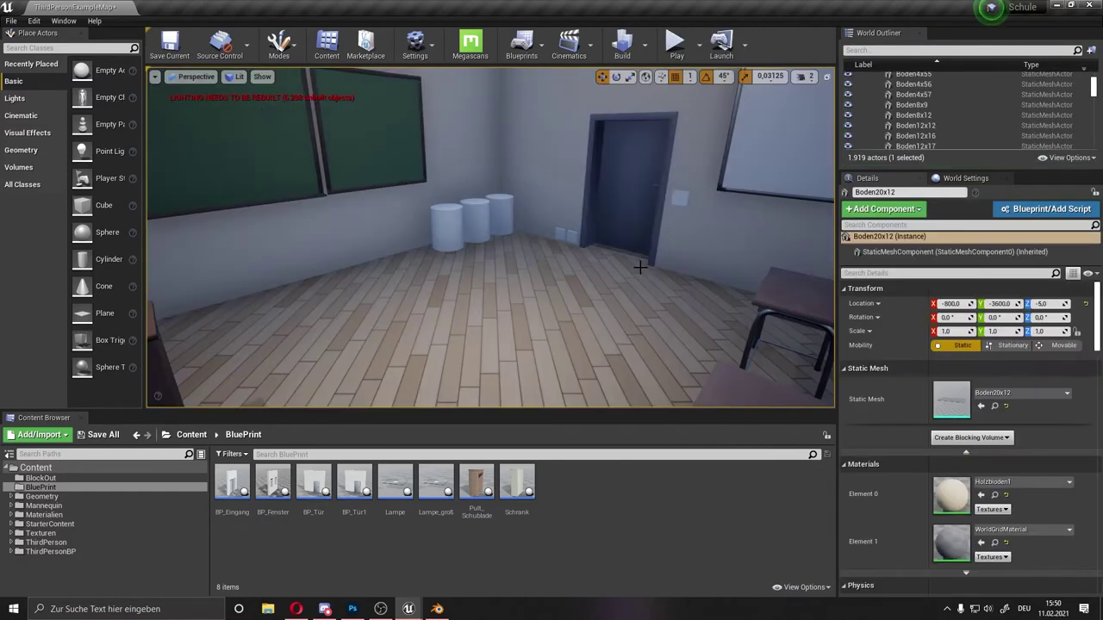
right_click(588, 481)
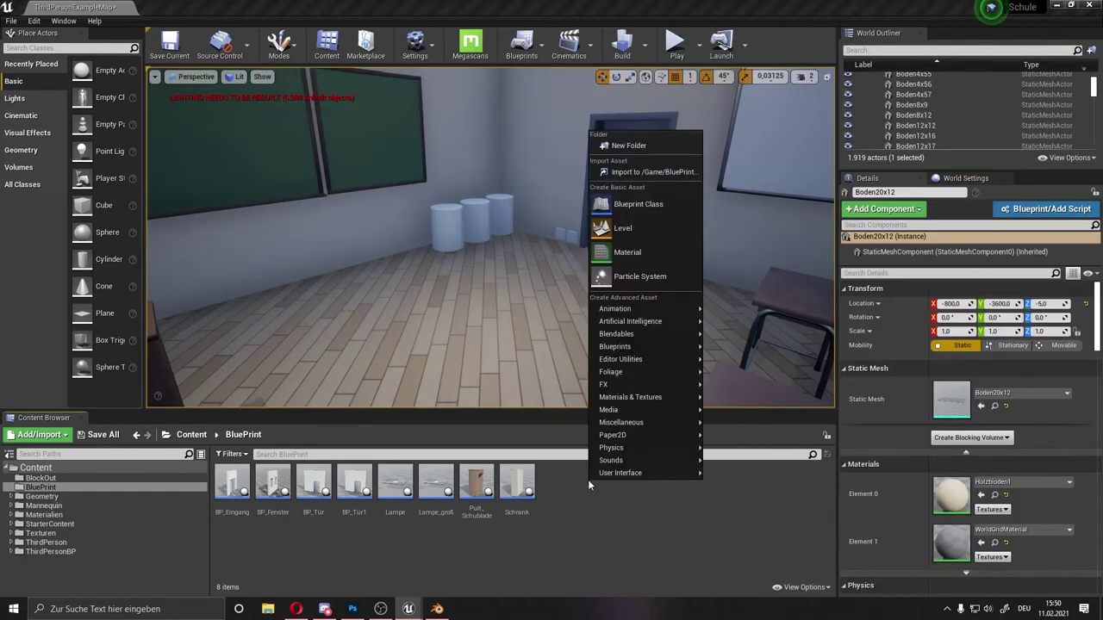
left_click(652, 201)
left_click(449, 204)
type("tür")
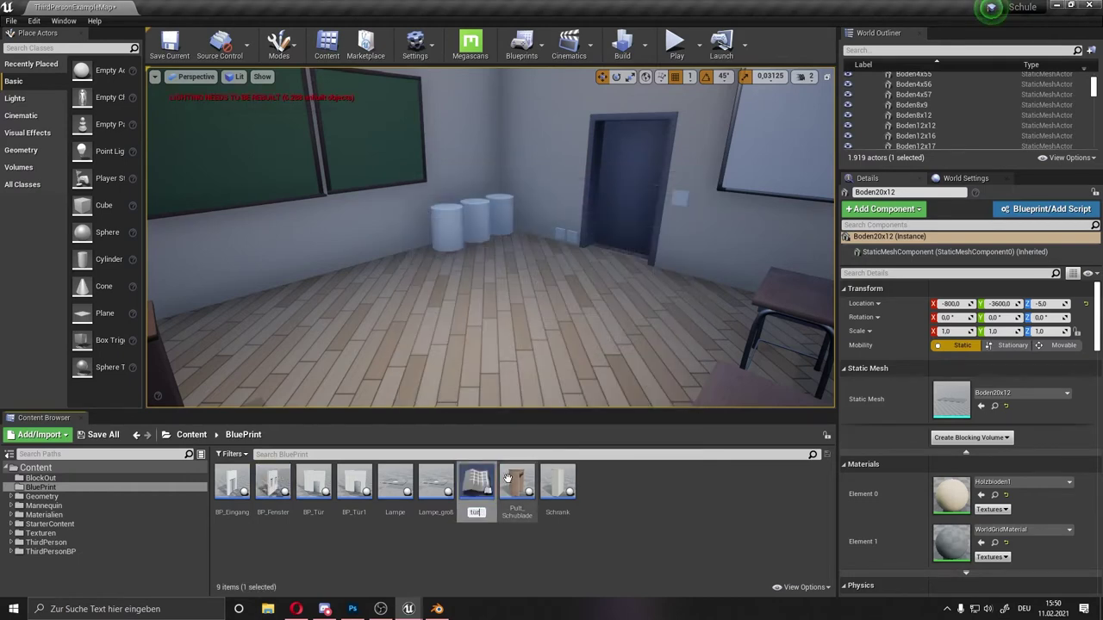
type("tütü")
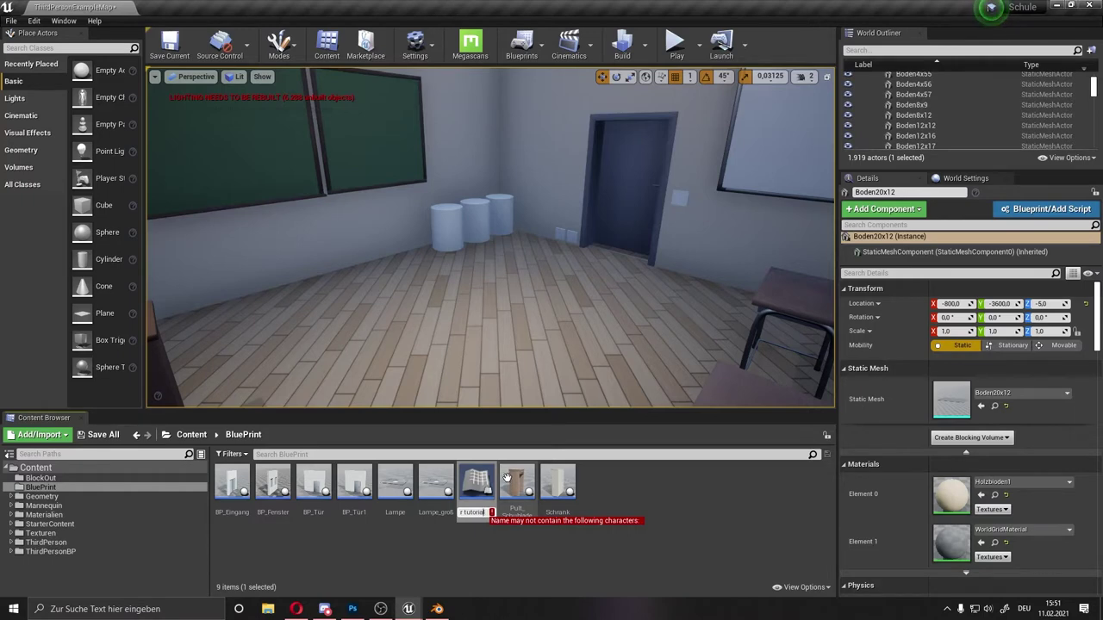
key("BackSpace")
type("_")
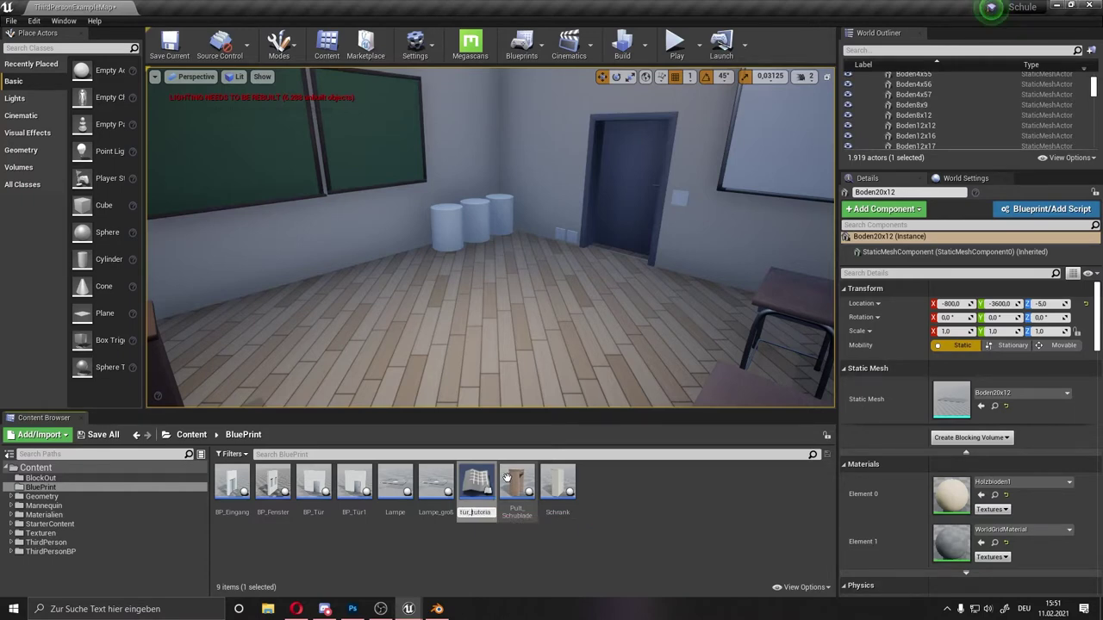
key("Return")
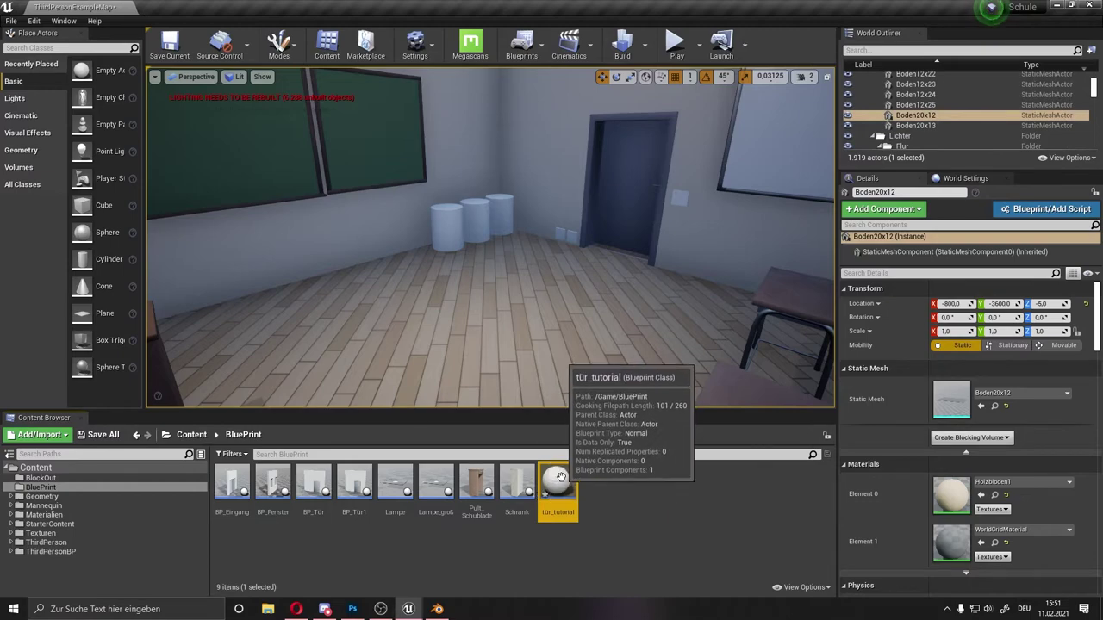
double_click(558, 479)
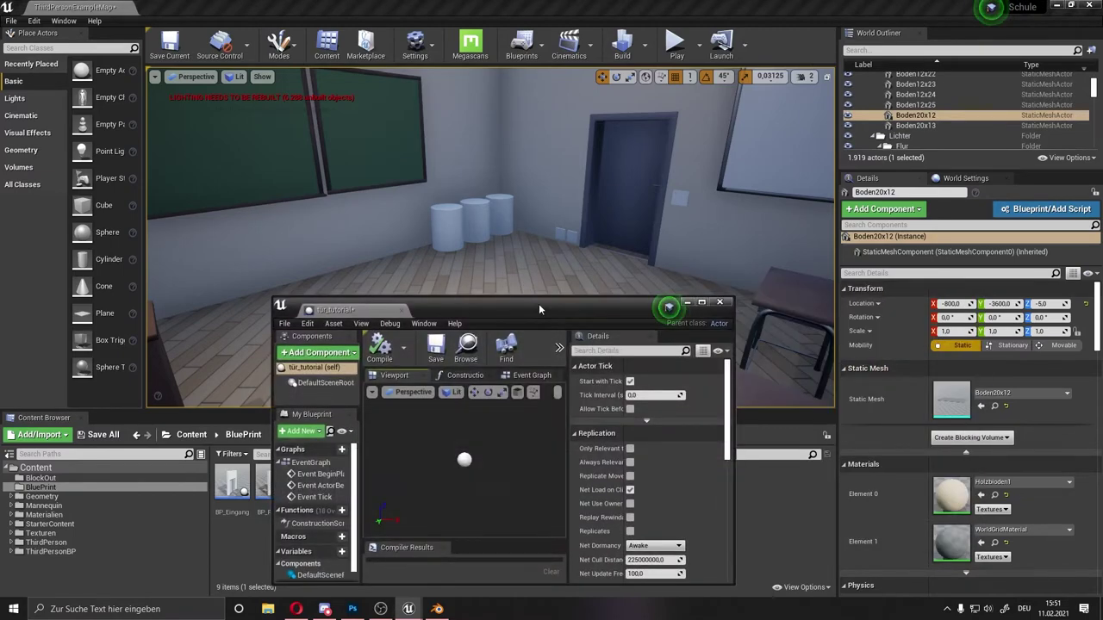
Step: Drag the tür_tutorial Blueprint editor window to the top-left and enlarge it
left_click_drag(538, 304, 347, 14)
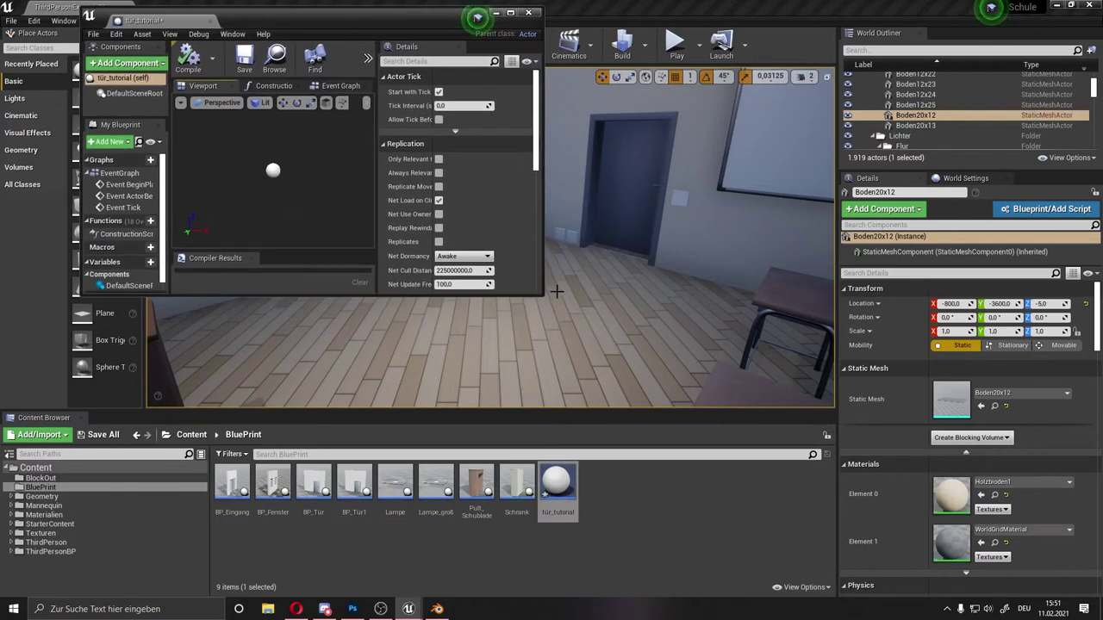
left_click_drag(539, 296, 947, 431)
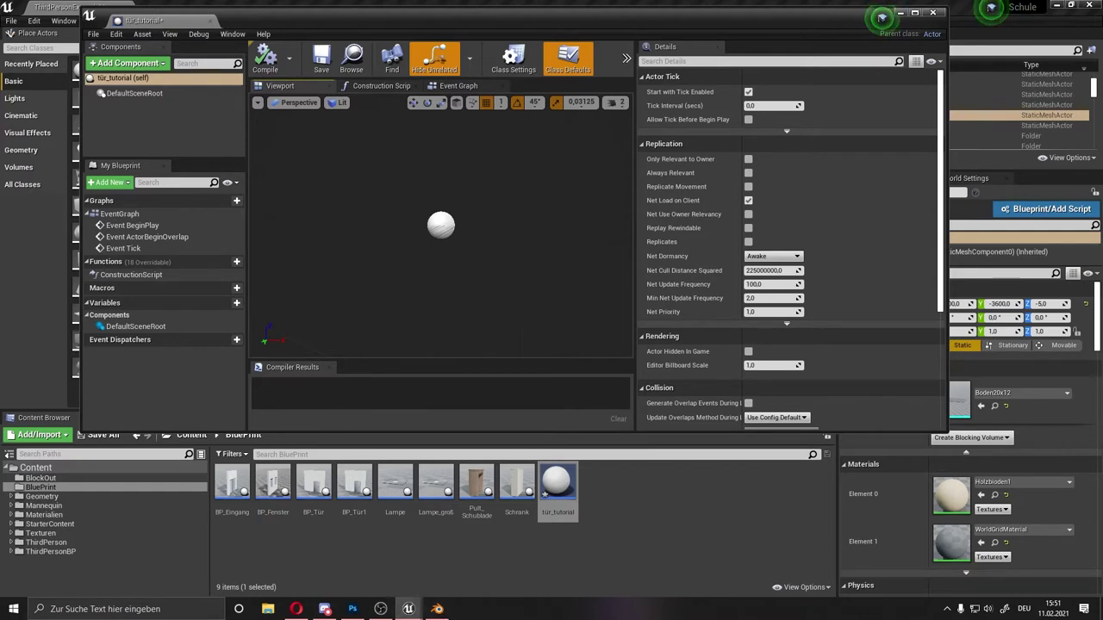
Step: Switch to the door model in Blender and orbit to a straight front view
left_click(440, 610)
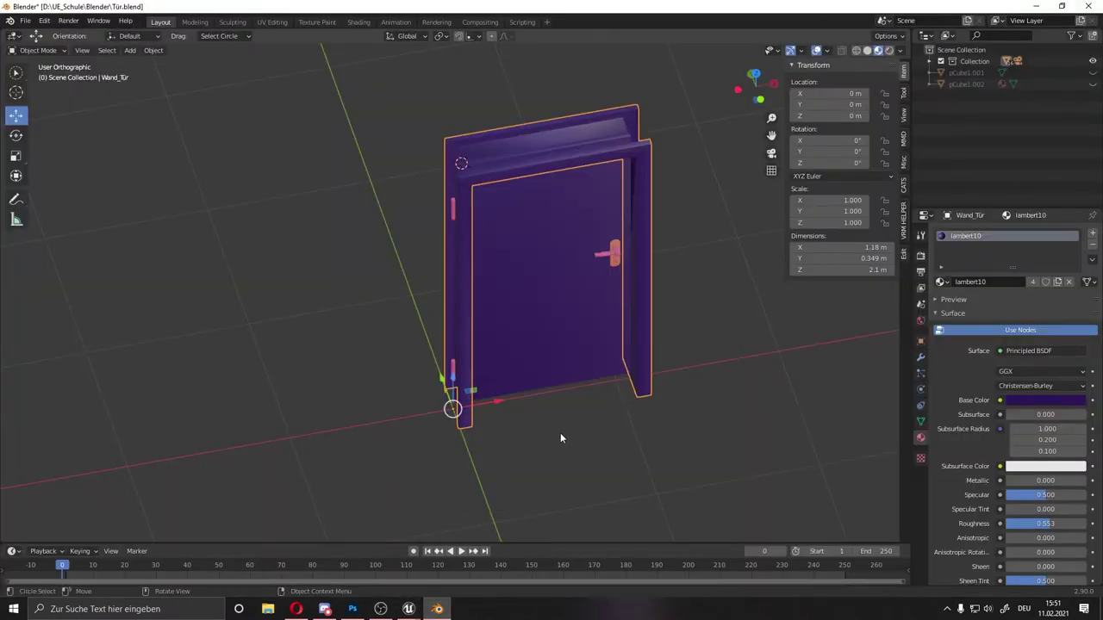
mouse_move(560, 438)
middle_mouse_down()
mouse_move(616, 403)
mouse_move(554, 411)
middle_mouse_up()
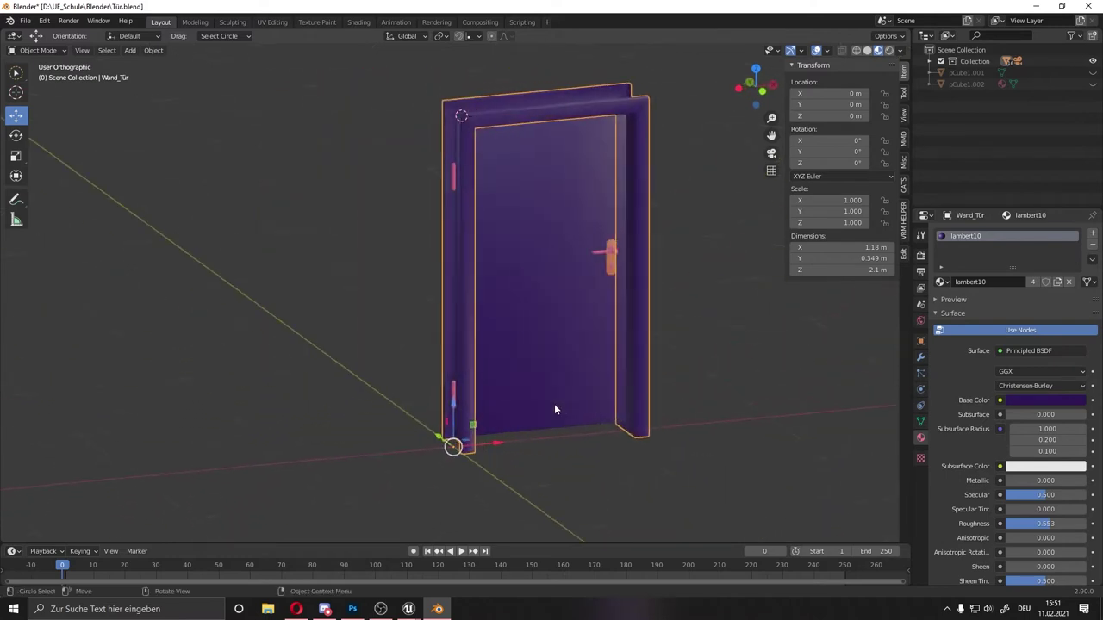
mouse_move(682, 405)
middle_mouse_down()
mouse_move(651, 419)
mouse_move(534, 390)
middle_mouse_up()
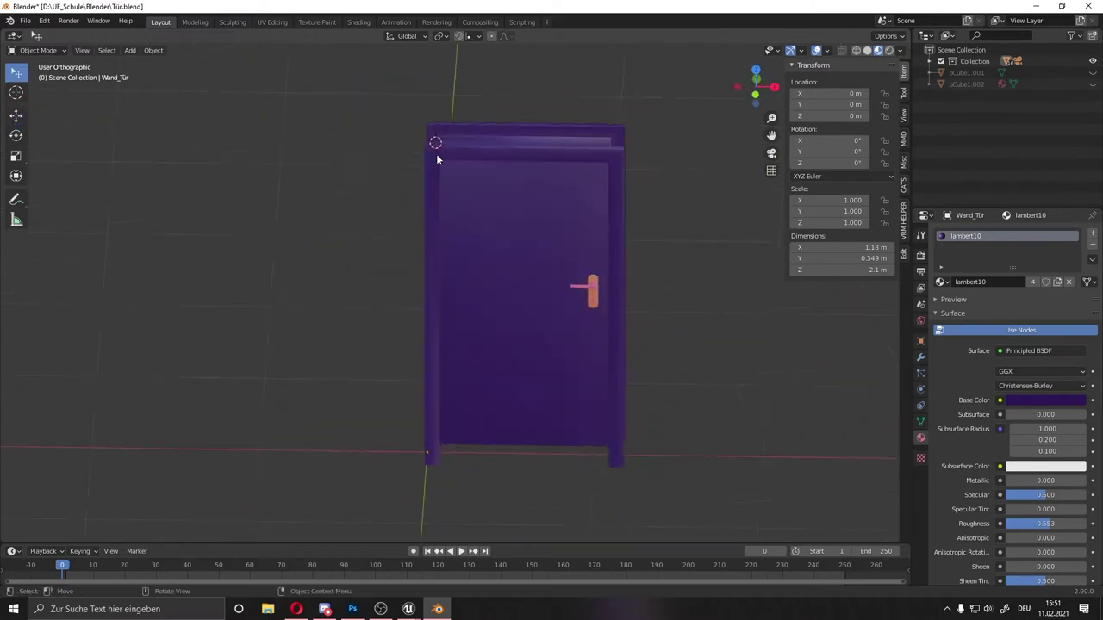
key("w")
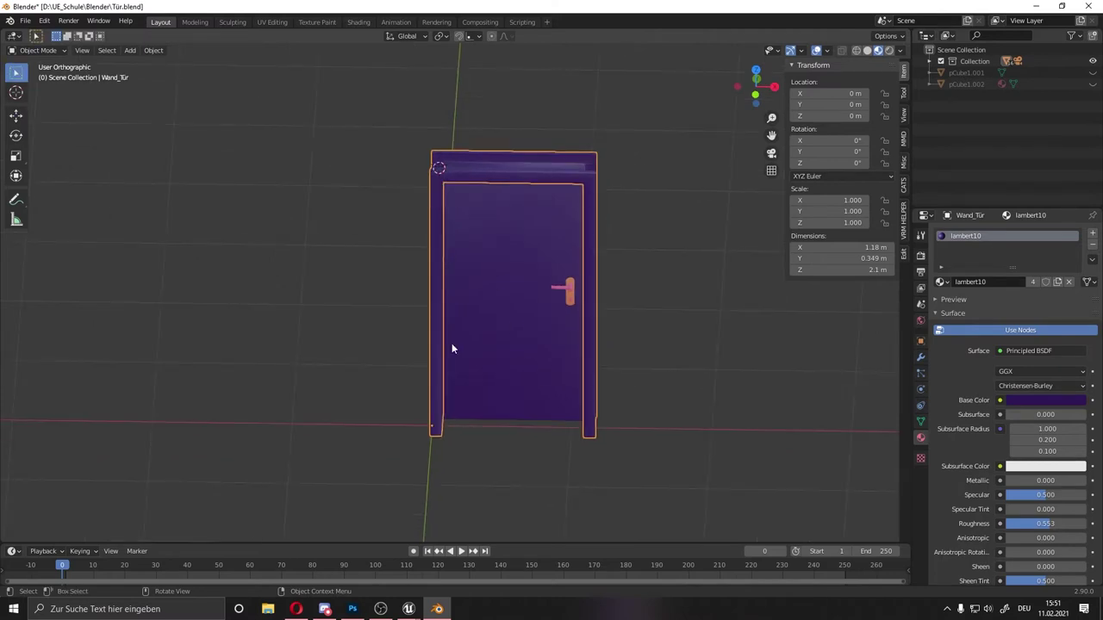
Step: Slide the Wand_Tür frame along X to confirm it is separate from the door
left_click(16, 116)
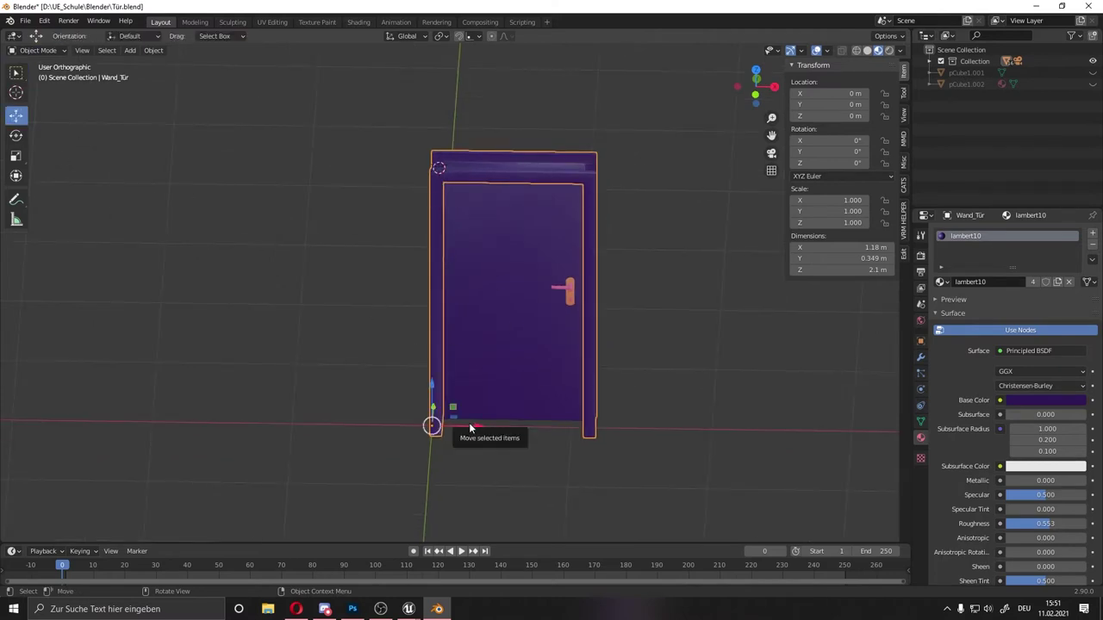
left_click_drag(468, 427, 276, 401)
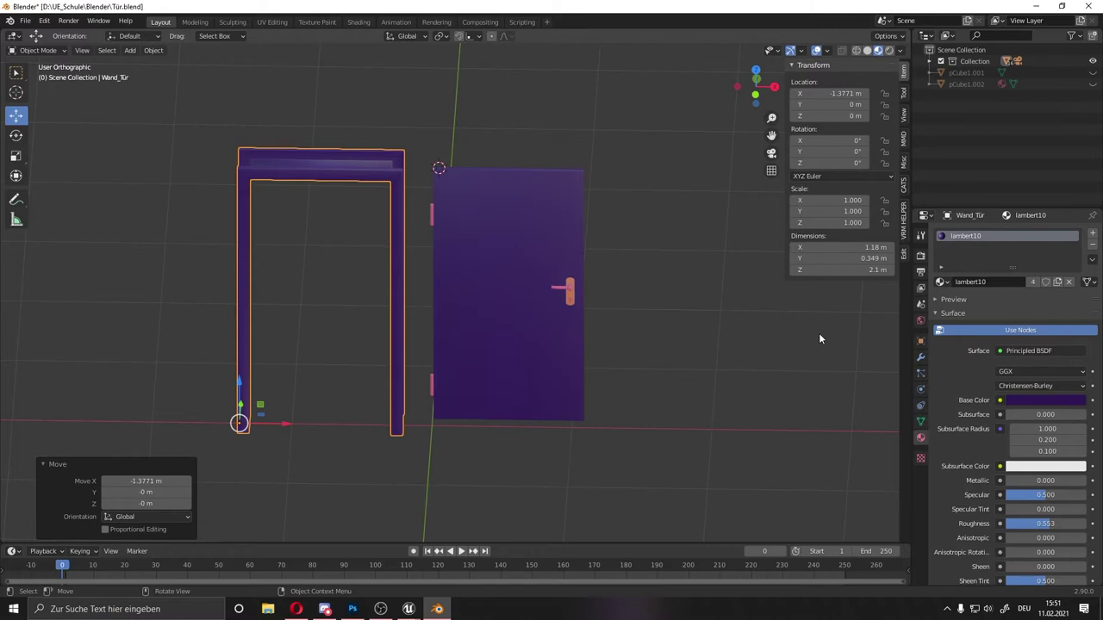
key("ctrl+z")
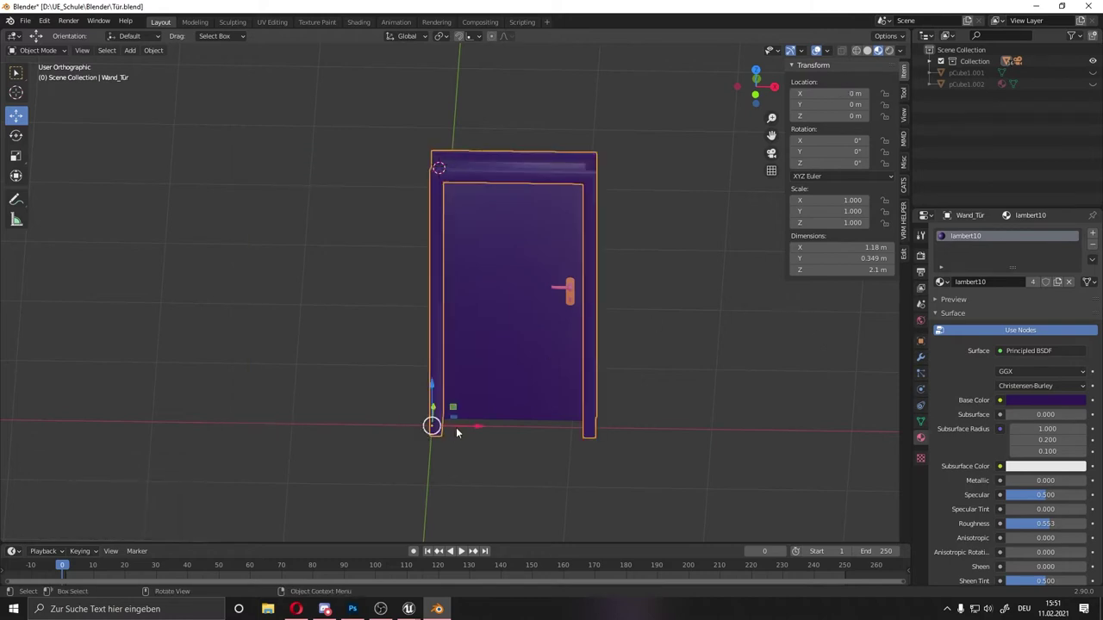
left_click_drag(458, 425, 340, 418)
middle_click_drag(339, 419, 420, 403)
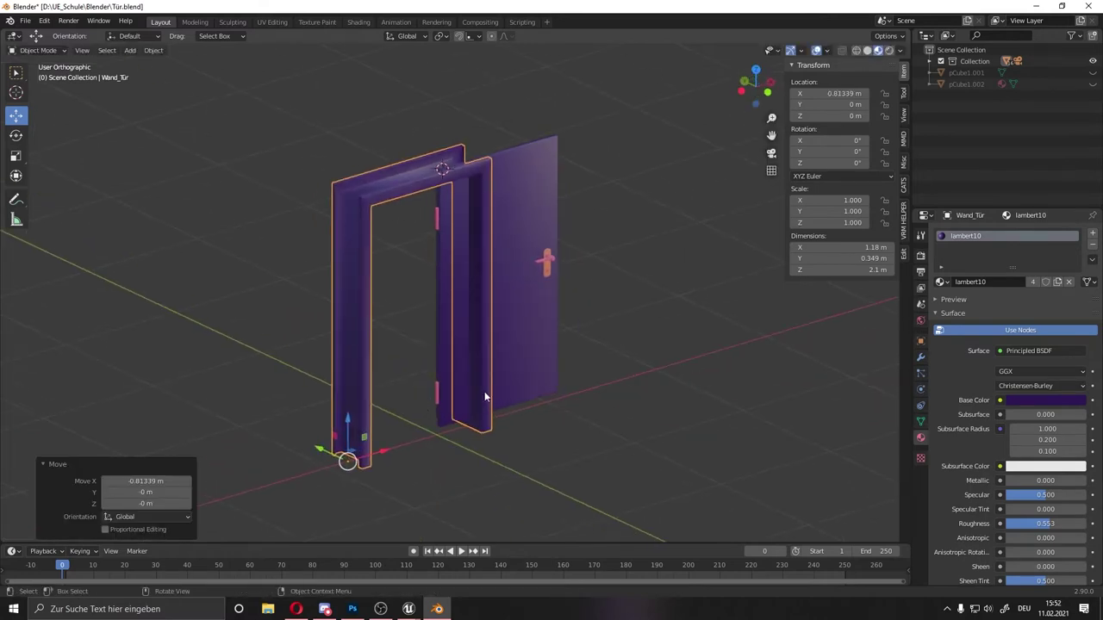
middle_click_drag(461, 398, 417, 393)
Step: Undo the frame move, hide the frame, and select the door
key("ctrl+z")
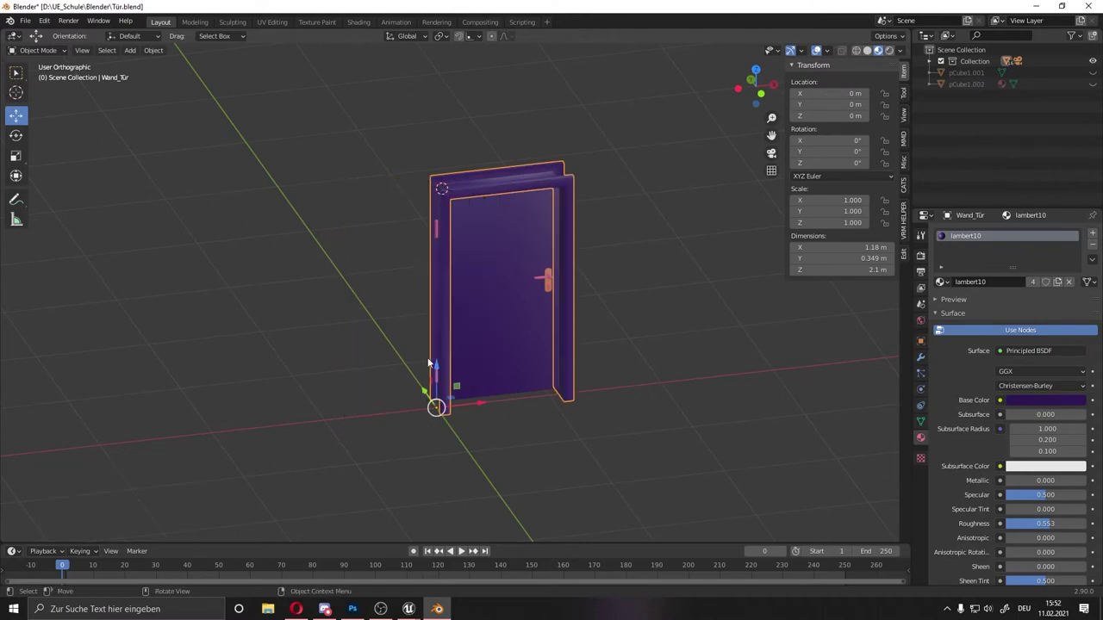
key("h")
middle_click_drag(431, 353, 440, 317)
left_click(462, 263)
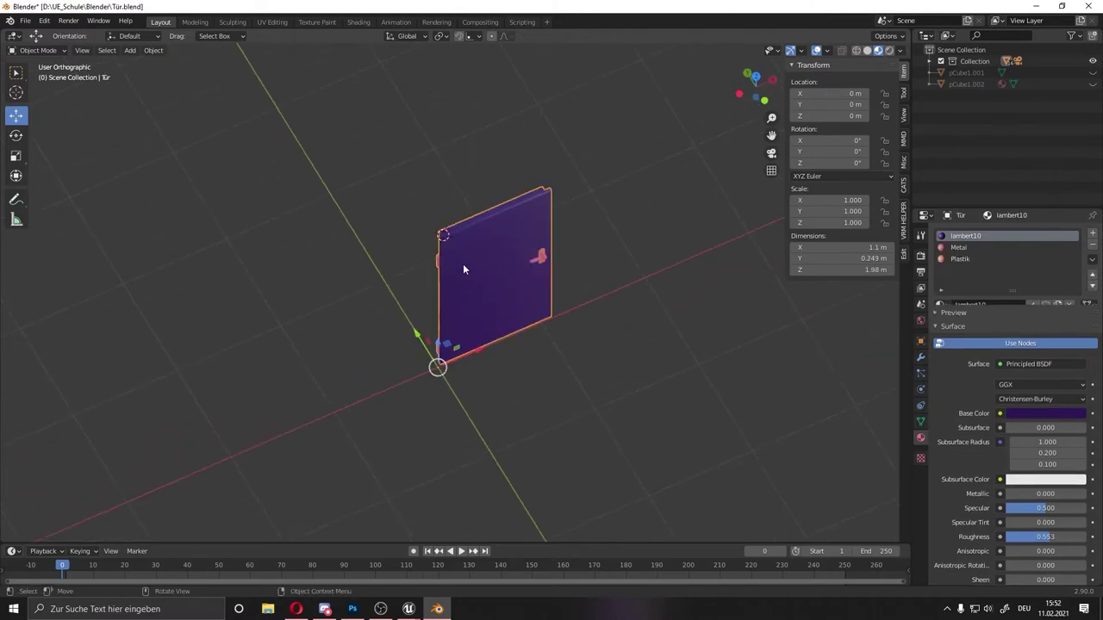
Step: Zoom to the door's hinge corner and test-rotate it around its origin, cancelling the rotation
scroll(409, 231, "up", 2)
middle_click_drag(409, 236, 430, 260)
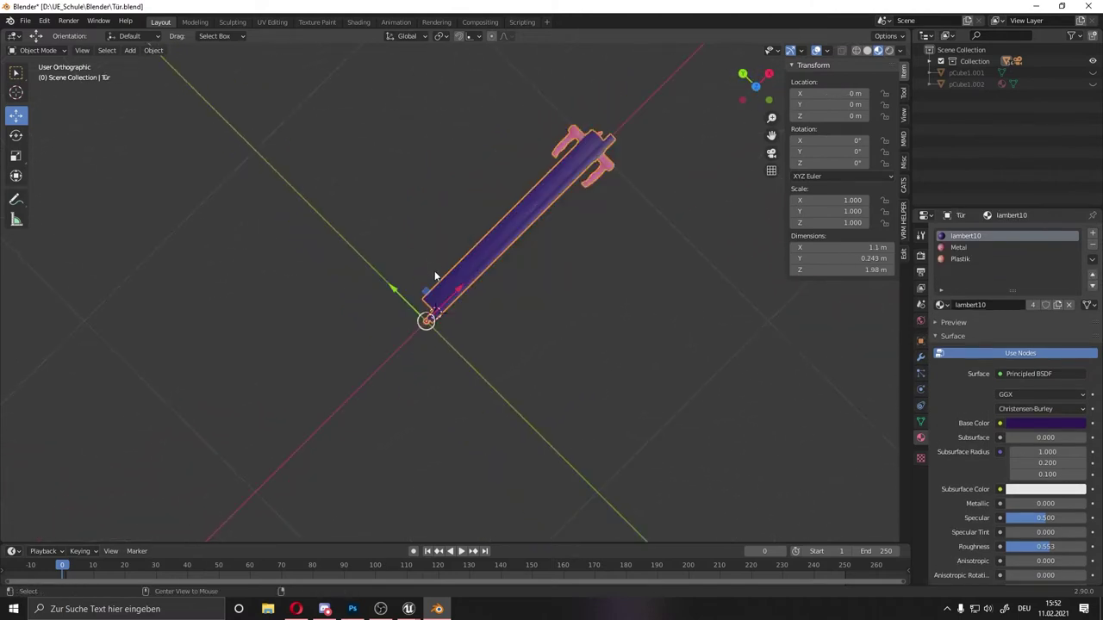
scroll(421, 346, "up", 5)
scroll(400, 359, "up", 1)
middle_click_drag(413, 344, 516, 248, "shift")
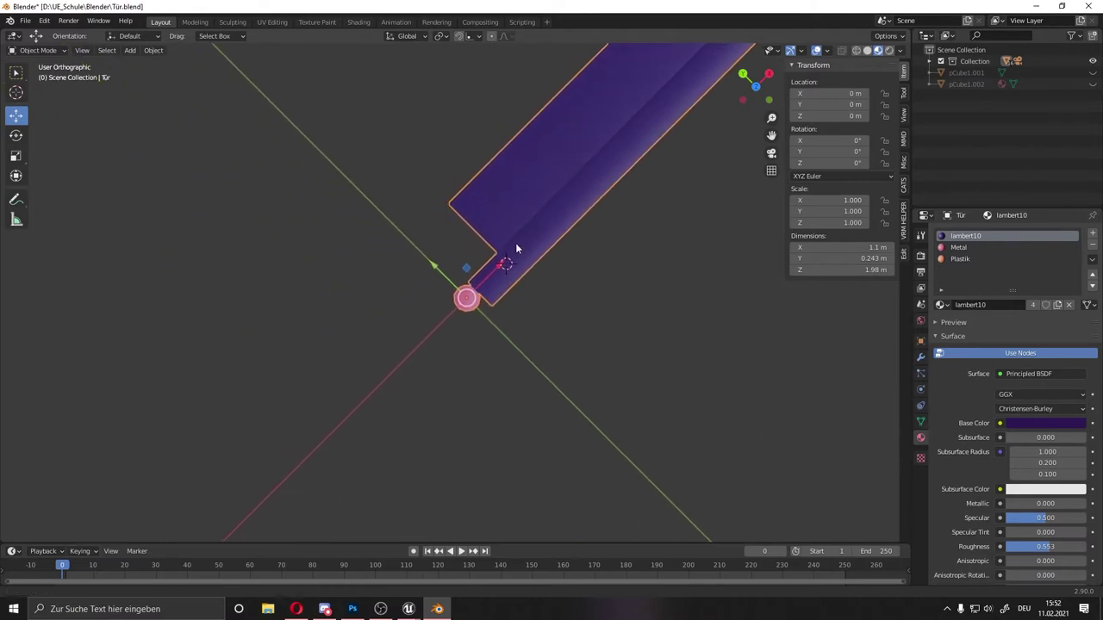
scroll(431, 305, "up", 1)
scroll(466, 301, "up", 1)
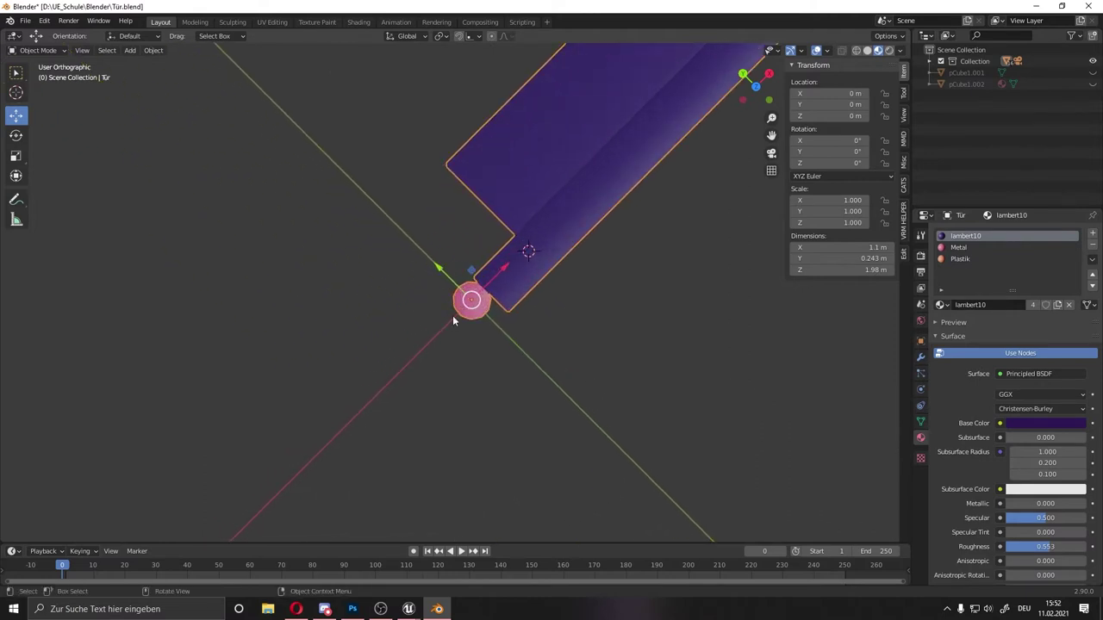
key("r")
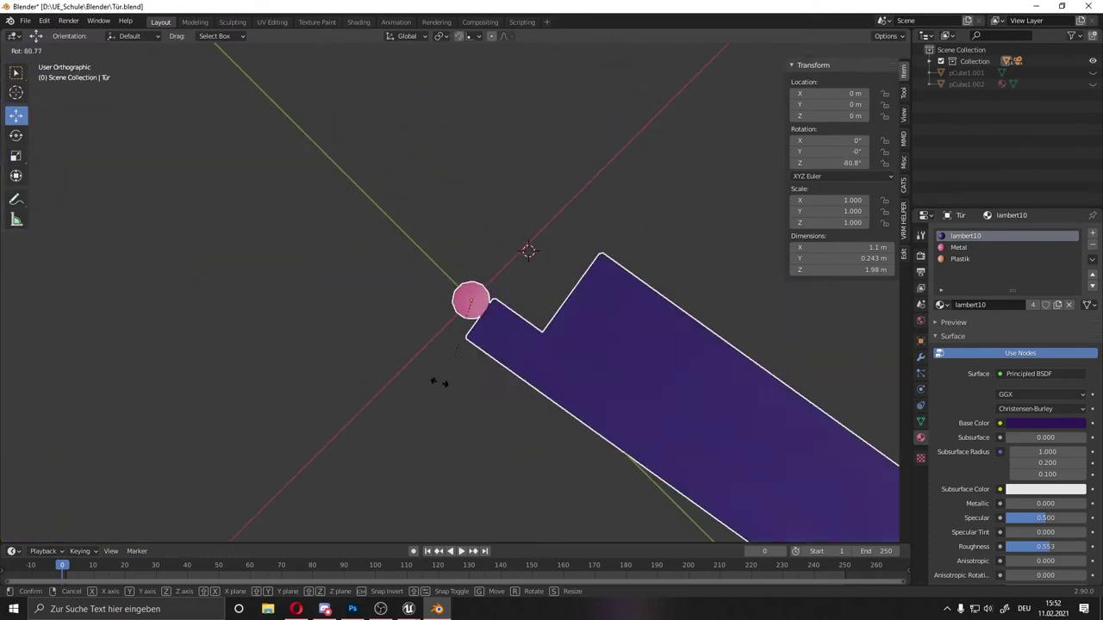
key("Escape")
mouse_move(626, 362)
middle_mouse_down()
mouse_move(574, 350)
mouse_move(635, 362)
middle_mouse_up()
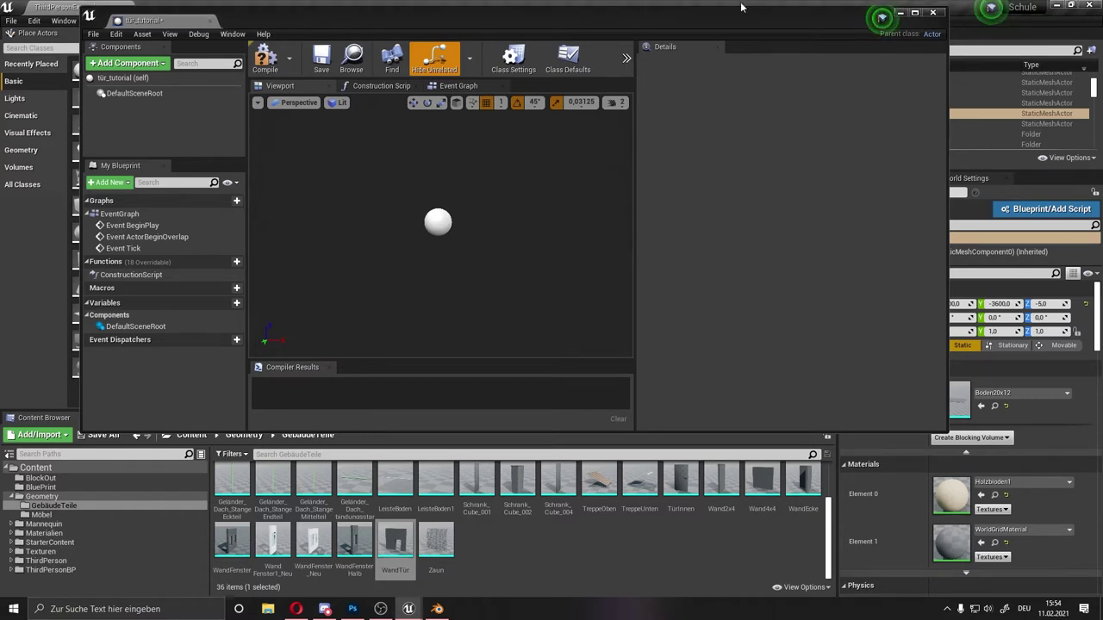
Step: Test-move the existing BP_Tür3 door along X, undo it, and return to tür_tutorial
left_click(642, 530)
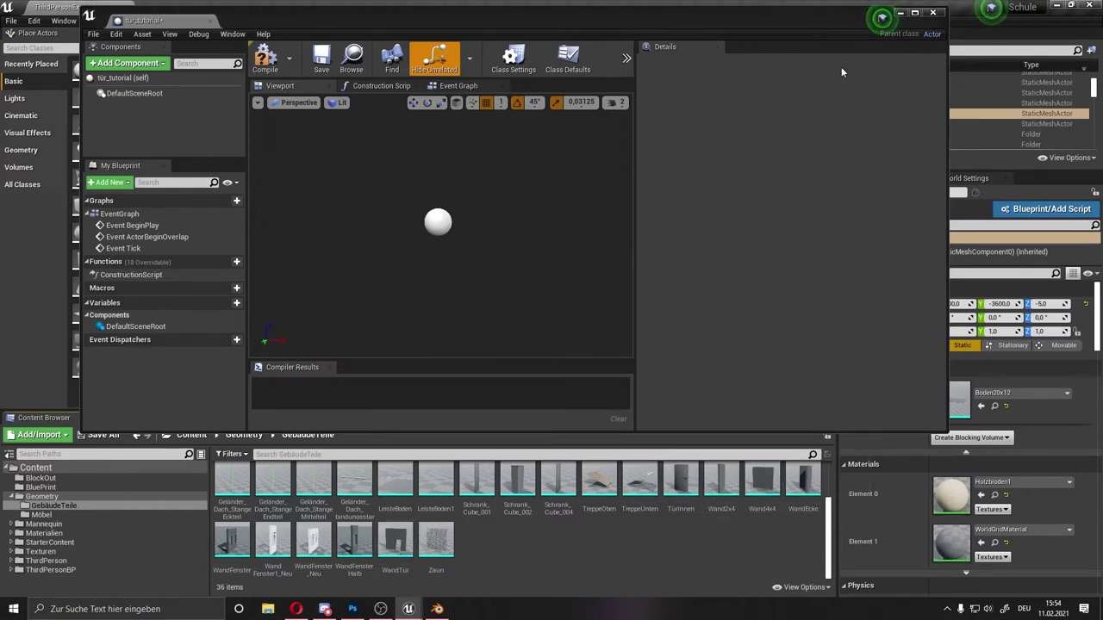
left_click(899, 13)
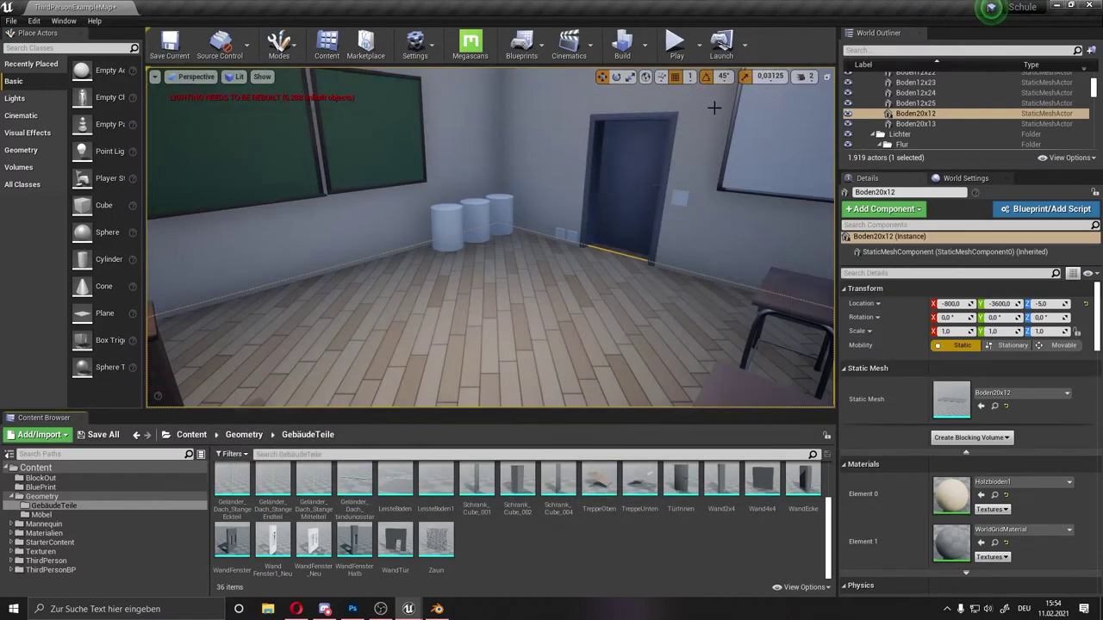
left_click(560, 156)
left_click_drag(556, 240, 543, 241)
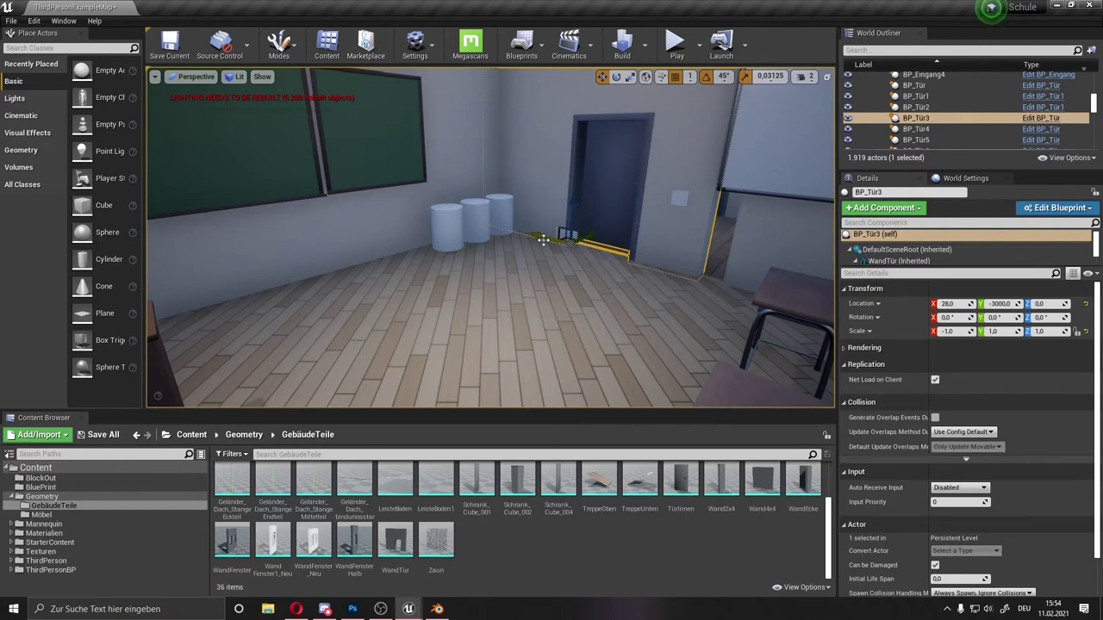
key("ctrl+z")
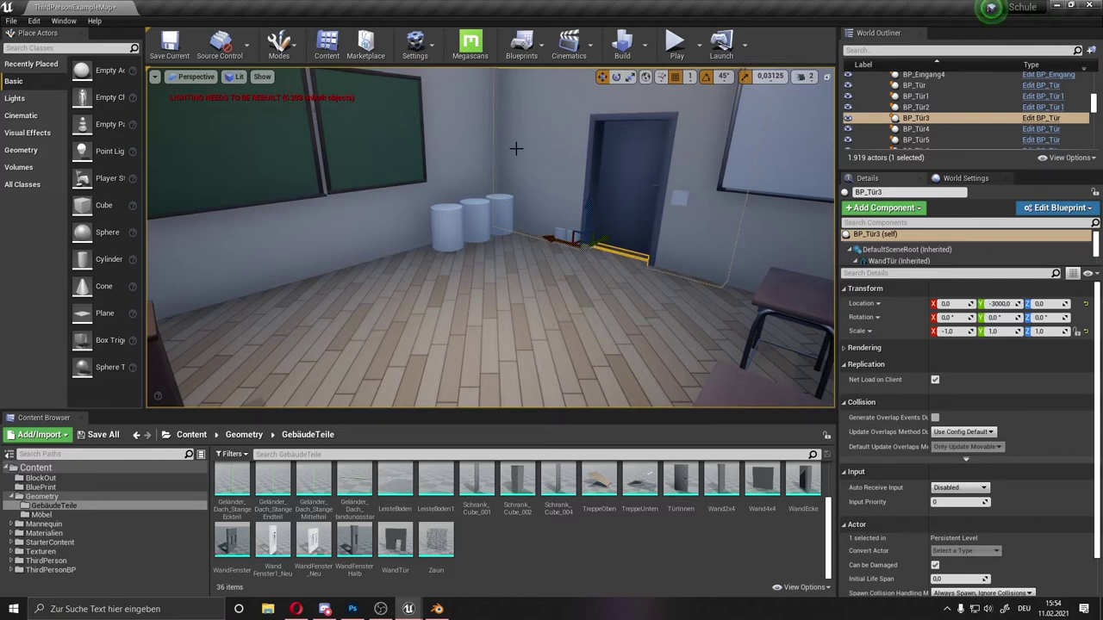
left_click(409, 609)
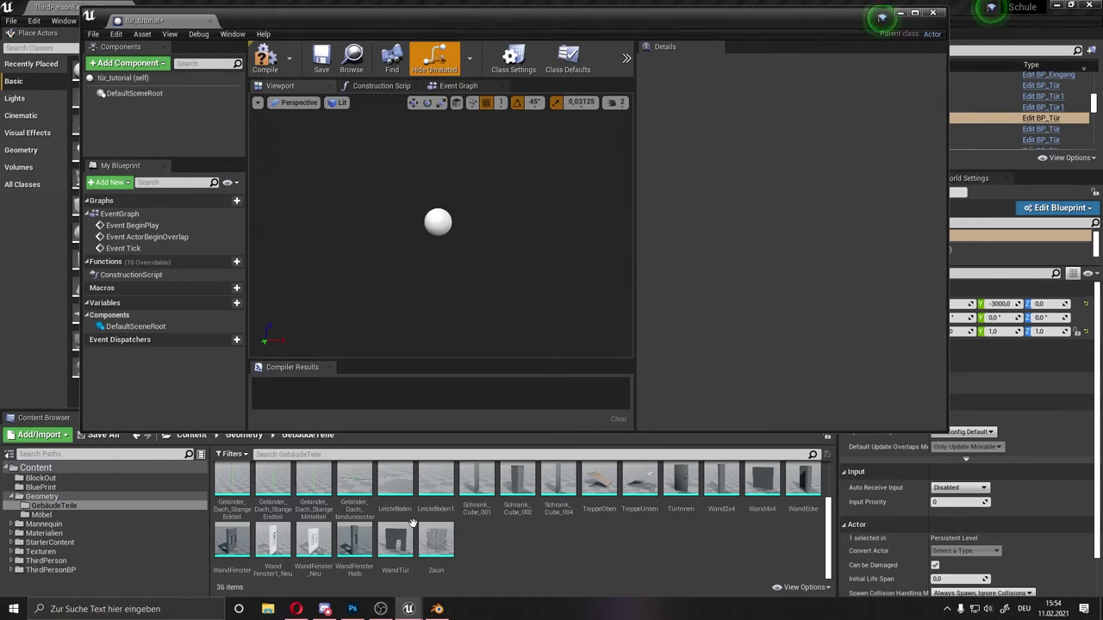
Step: Add the WandTür wall and TürInnen door meshes from the Content Browser to the blueprint
left_click_drag(395, 541, 446, 256)
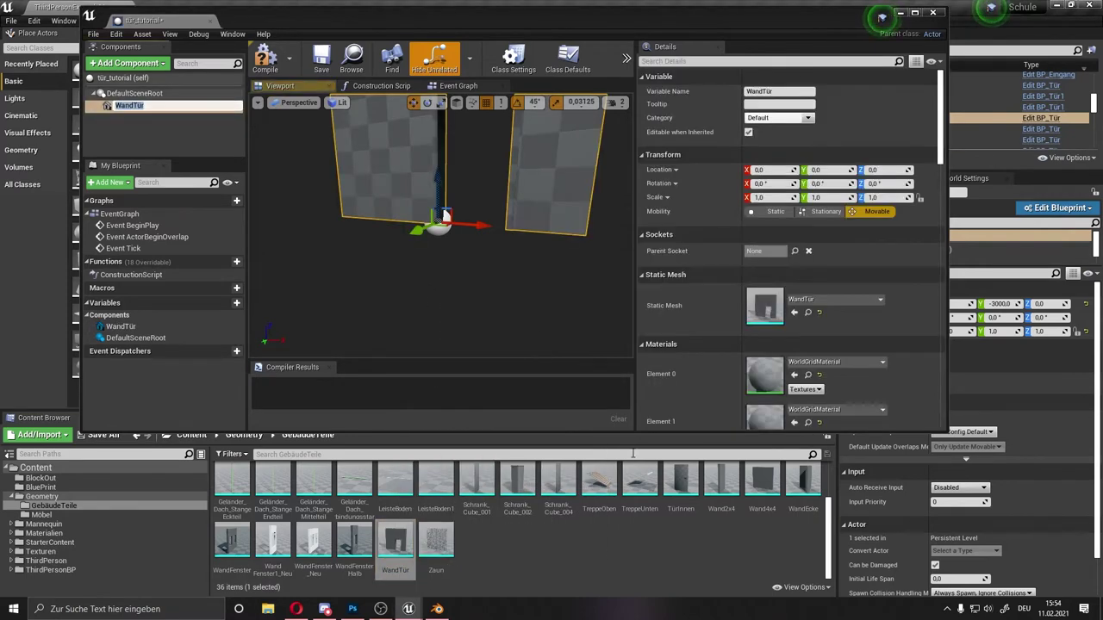
left_click_drag(681, 482, 517, 193)
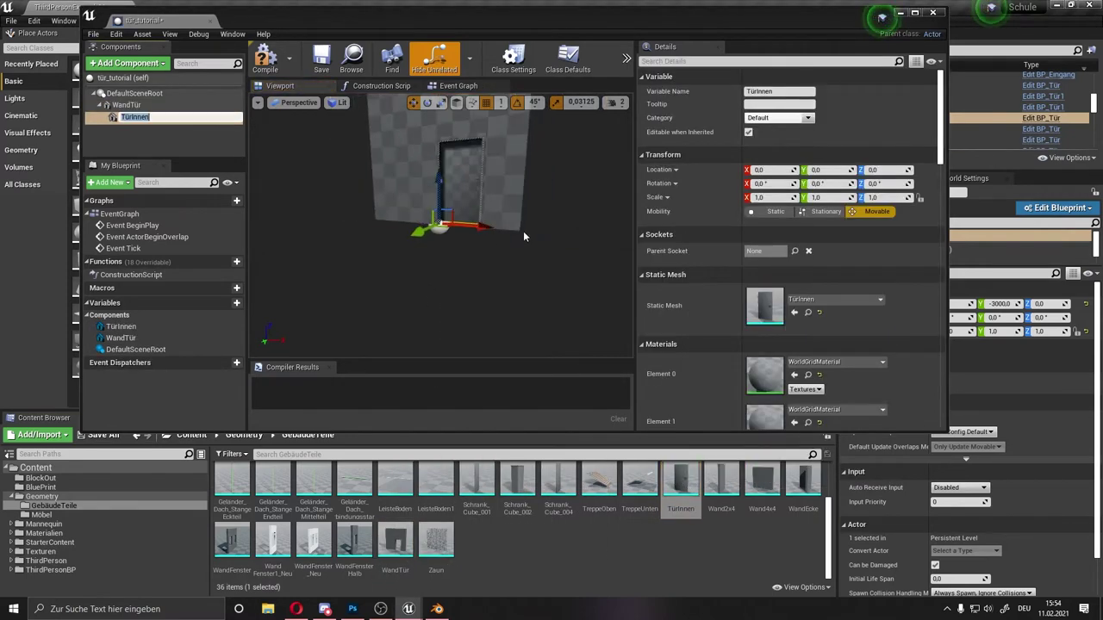
left_click(478, 245)
mouse_move(513, 219)
left_mouse_down()
mouse_move(482, 172)
mouse_move(482, 129)
mouse_move(448, 138)
mouse_move(517, 202)
mouse_move(483, 198)
mouse_move(448, 224)
mouse_move(448, 207)
mouse_move(414, 224)
left_mouse_up()
Step: Move the TürInnen door along Y to 19 so it fits the opening
mouse_move(366, 332)
left_mouse_down()
mouse_move(449, 258)
mouse_move(430, 241)
mouse_move(414, 250)
left_mouse_up()
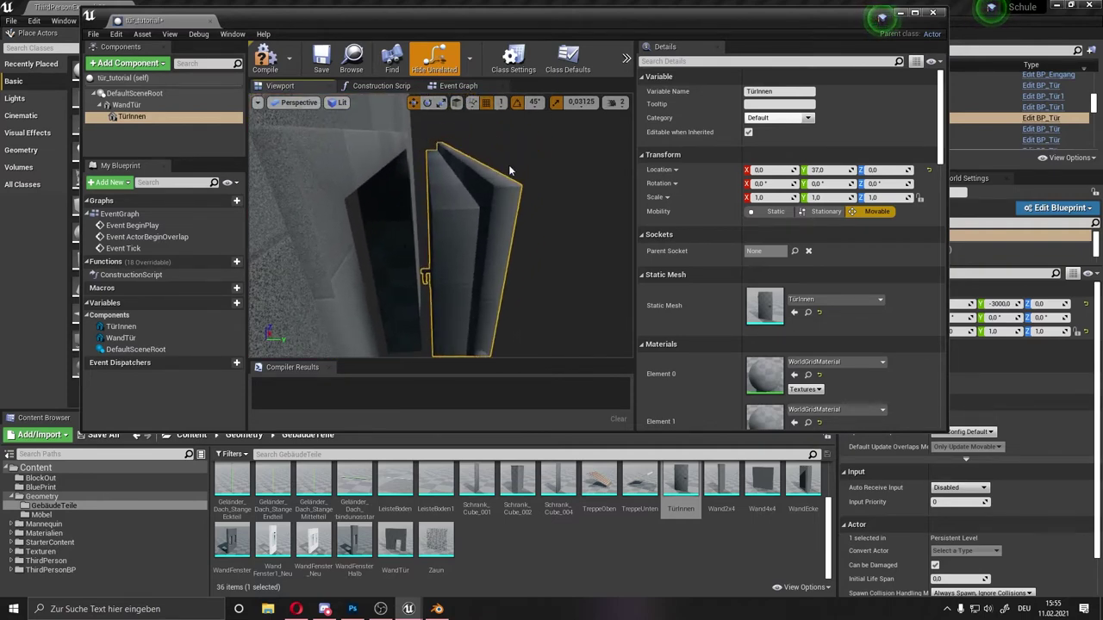
left_click_drag(414, 250, 405, 259)
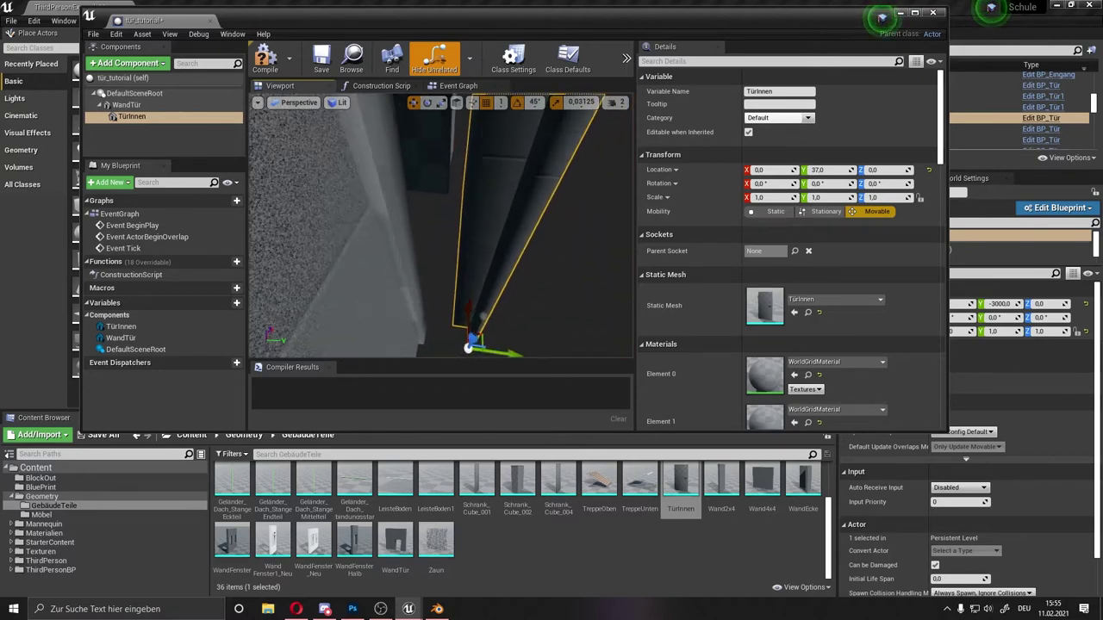
left_click_drag(405, 258, 466, 236)
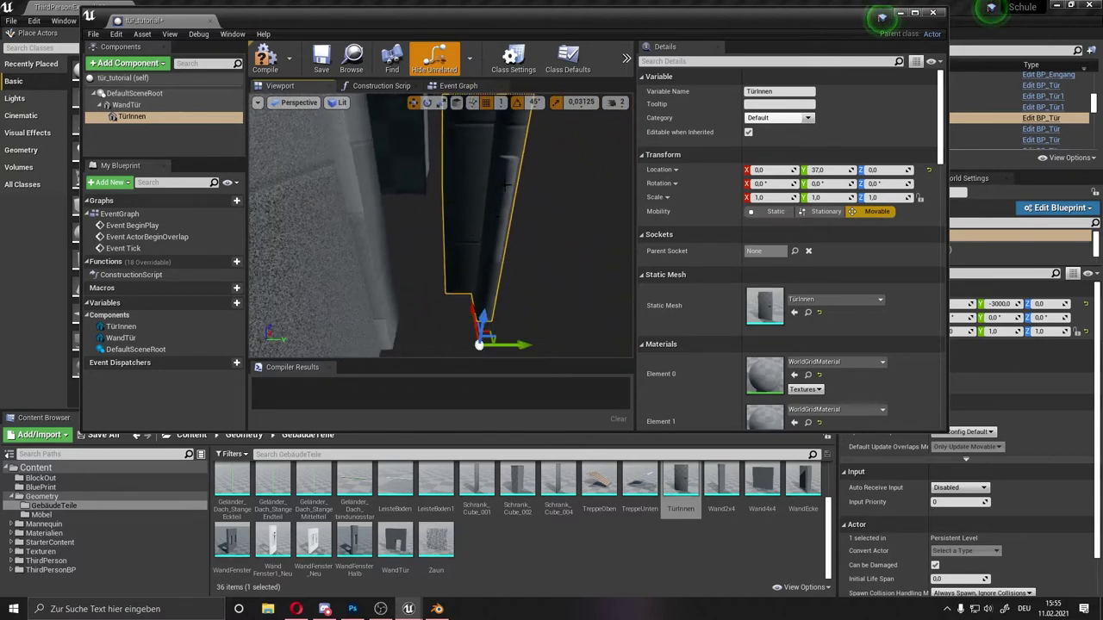
left_click_drag(520, 343, 450, 344)
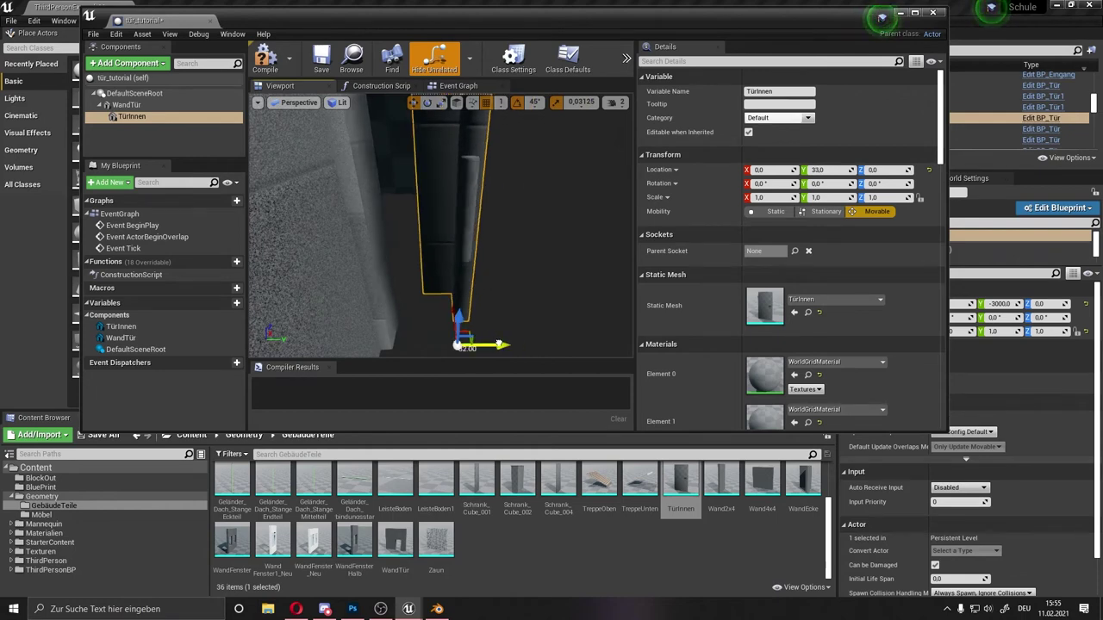
left_click_drag(440, 224, 440, 224)
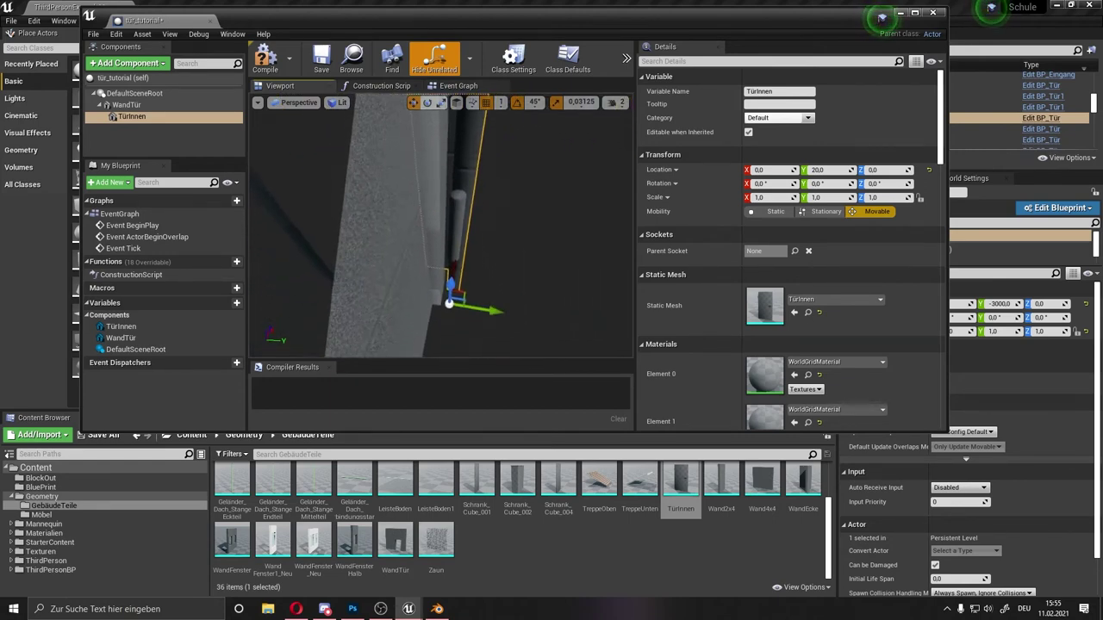
left_click_drag(496, 301, 497, 301)
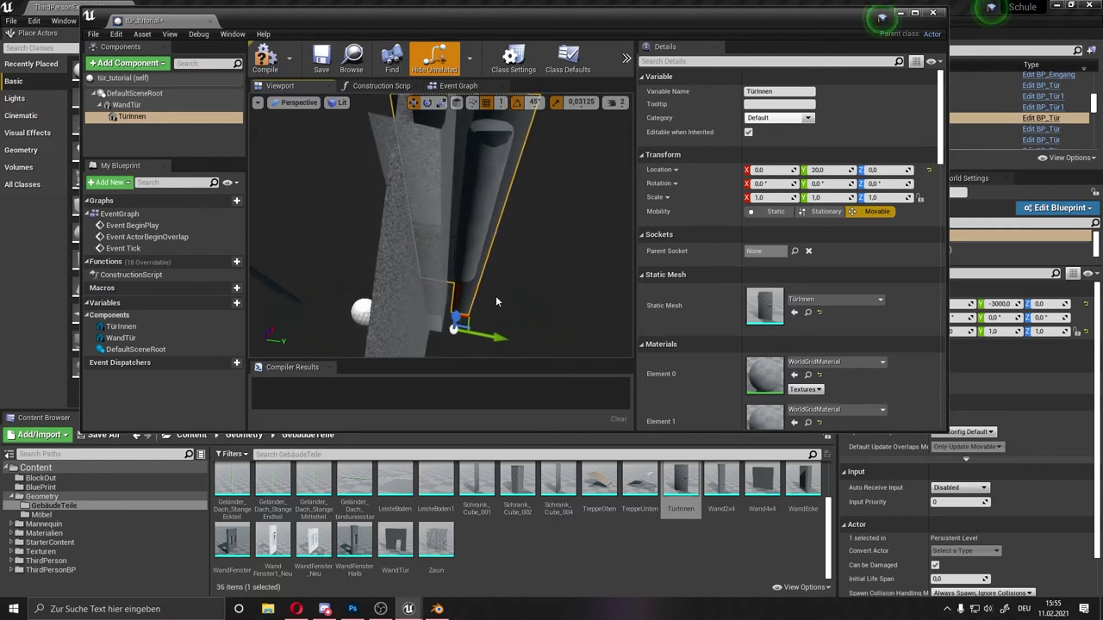
left_click_drag(490, 339, 485, 336)
mouse_move(484, 334)
right_mouse_down()
mouse_move(448, 326)
mouse_move(503, 270)
right_mouse_up()
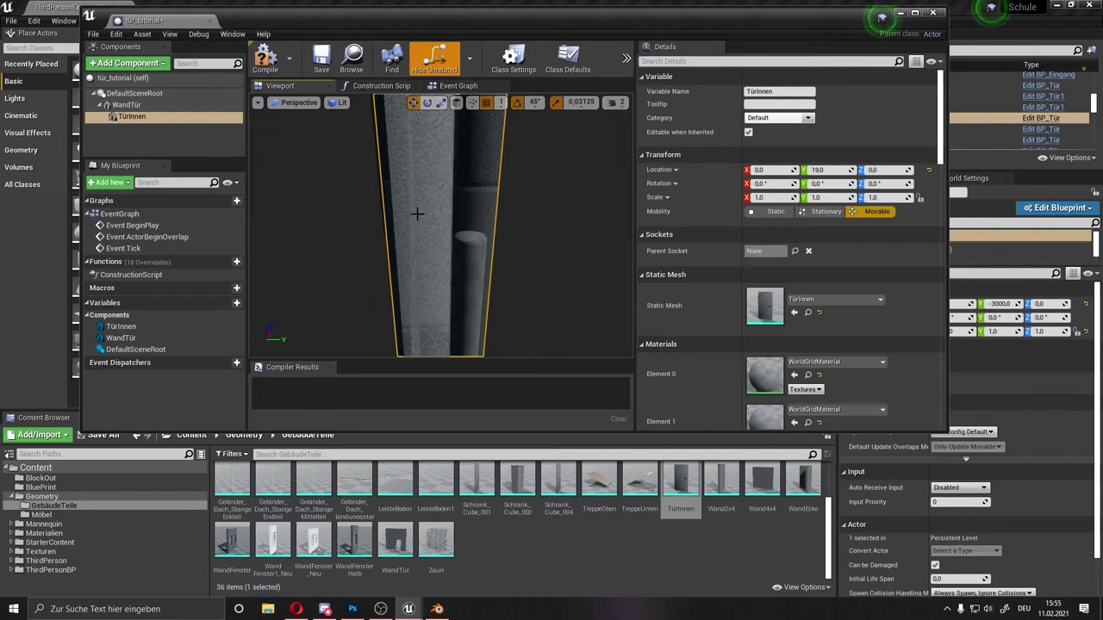
right_click_drag(476, 268, 502, 269)
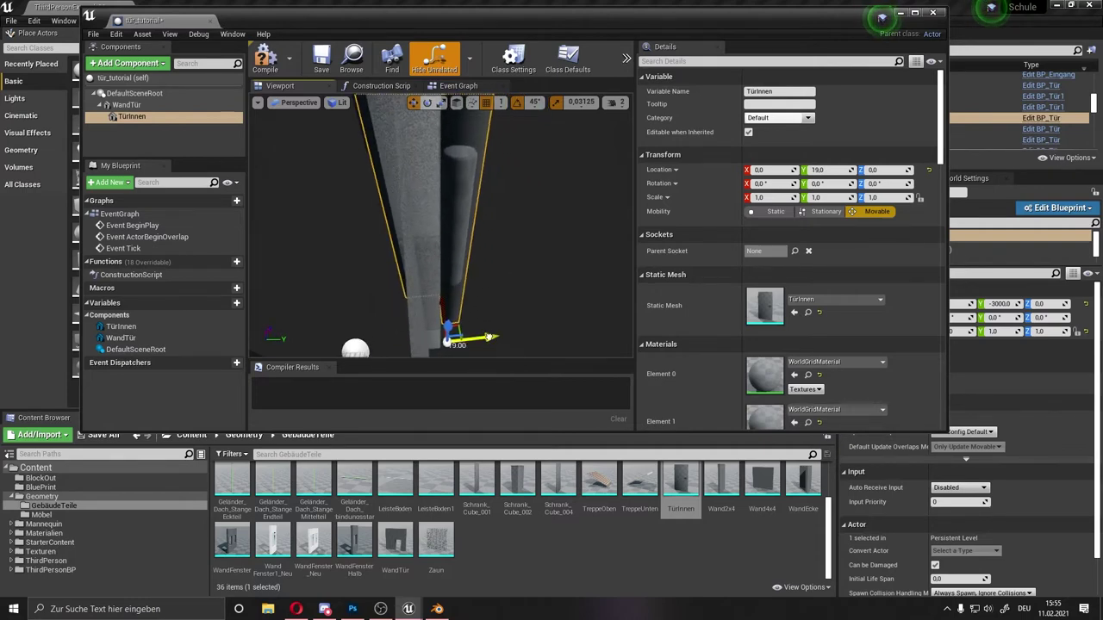
left_click_drag(488, 337, 579, 209)
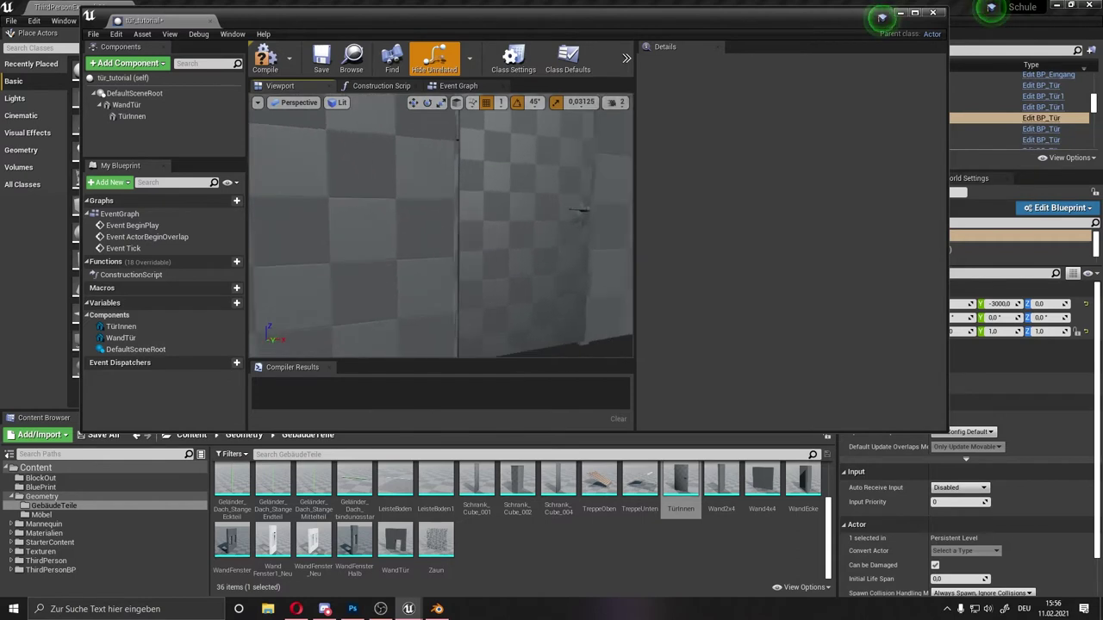
Step: Select the WandTür wall and locate its Tapete1 and Plastik_Tür materials in the asset library
right_click_drag(579, 209, 480, 228)
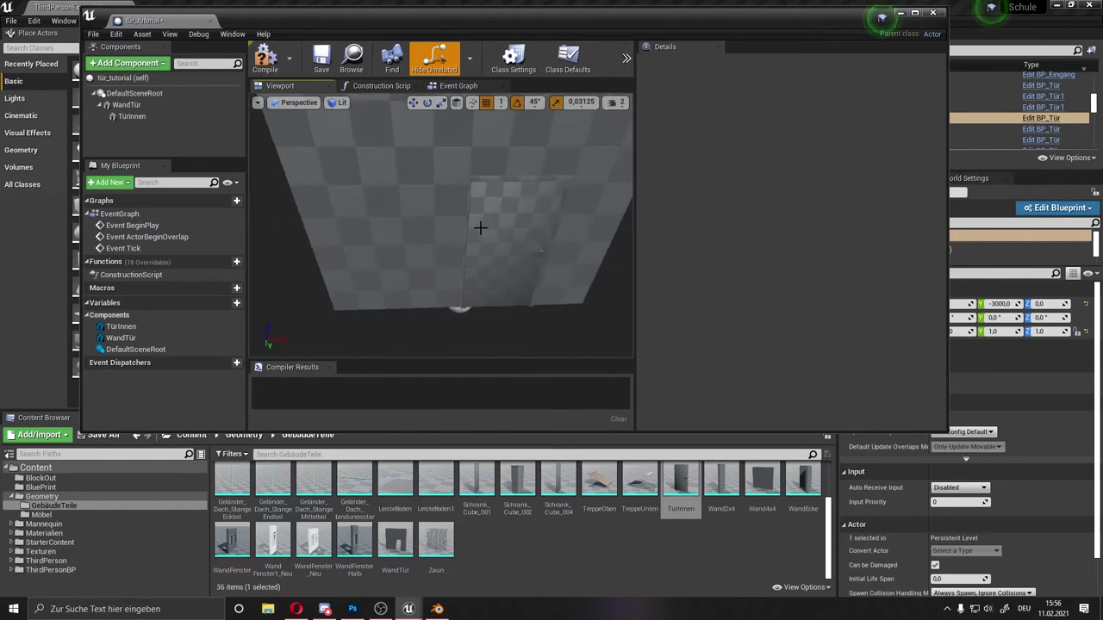
left_click(538, 251)
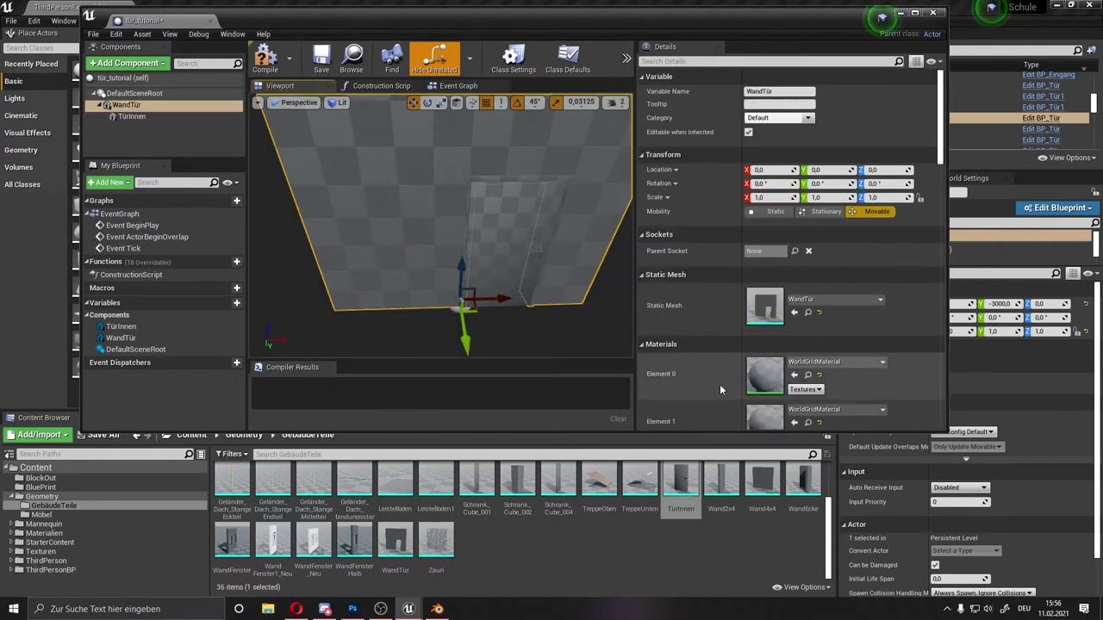
scroll(816, 291, "down", 2)
left_click(807, 301)
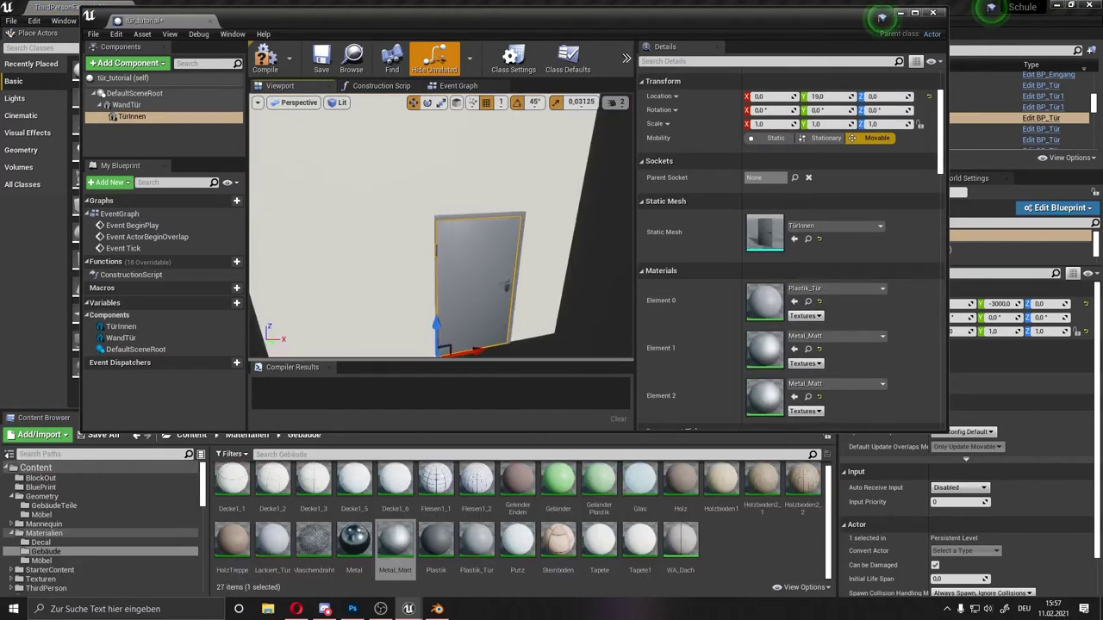
right_click_drag(560, 332, 561, 332)
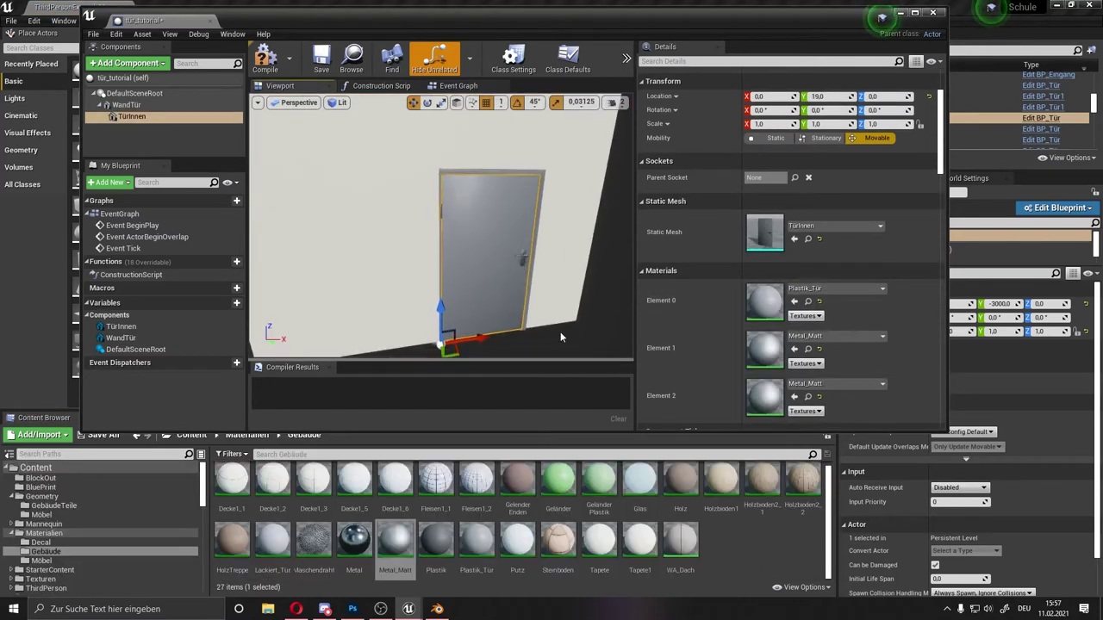
left_click(572, 269)
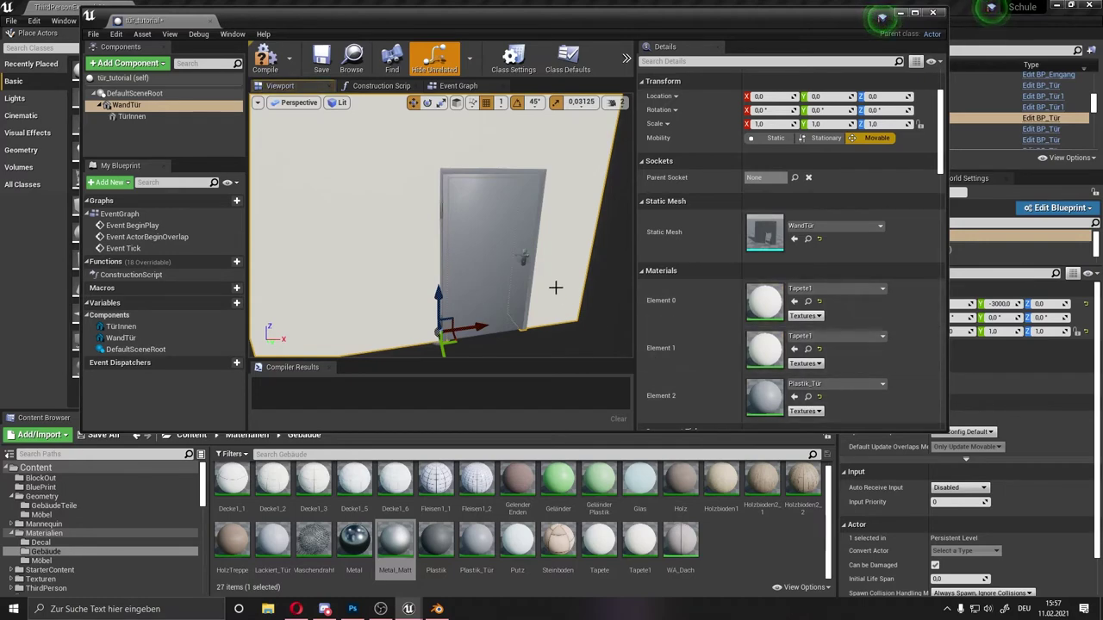
right_click_drag(573, 270, 573, 270)
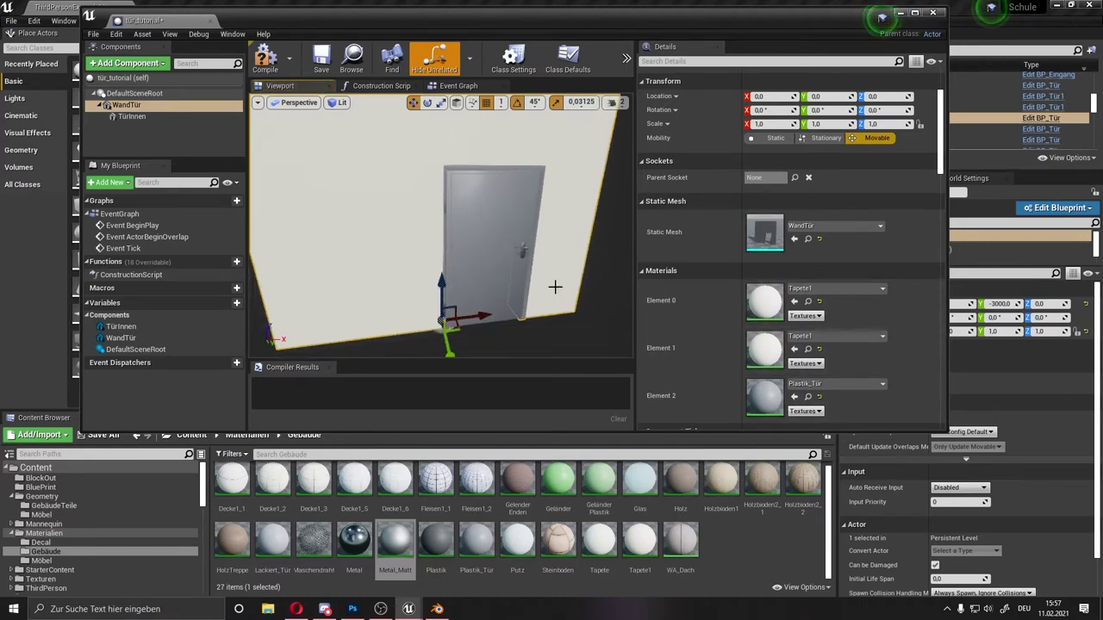
right_click_drag(553, 283, 551, 270)
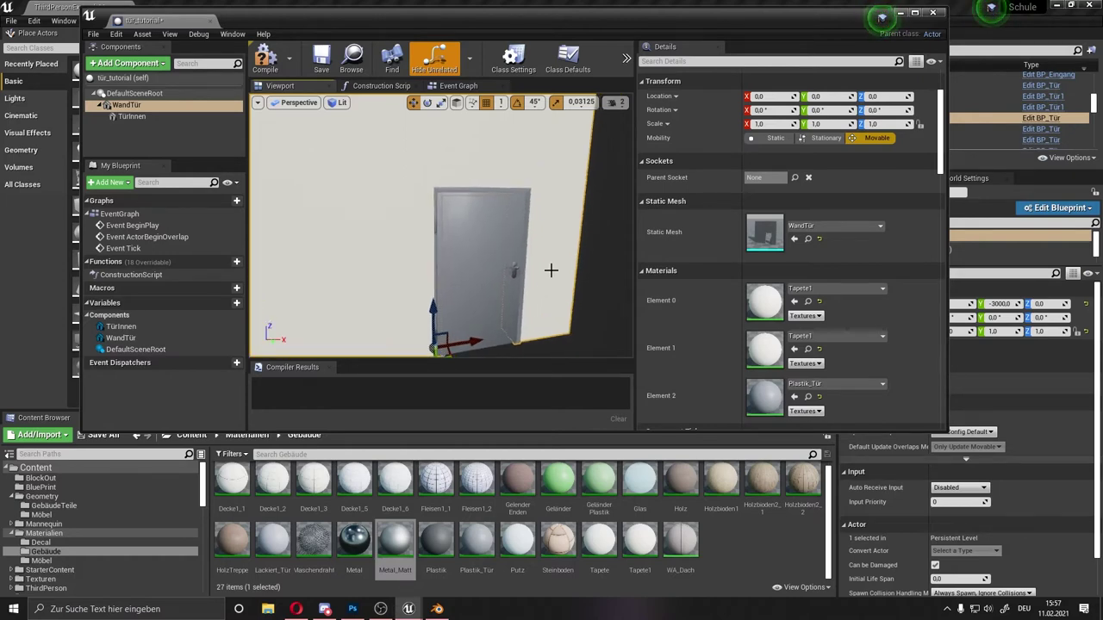
right_click_drag(453, 214, 584, 193)
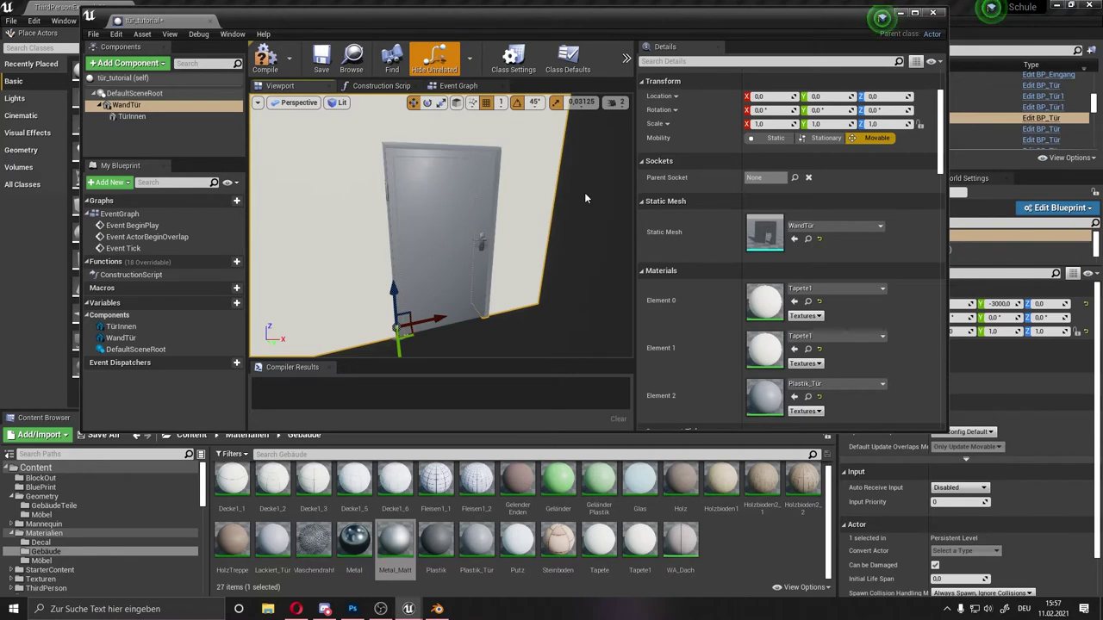
Step: Add a Box collision component and move it to roughly X 65, Z 131
left_click(118, 106)
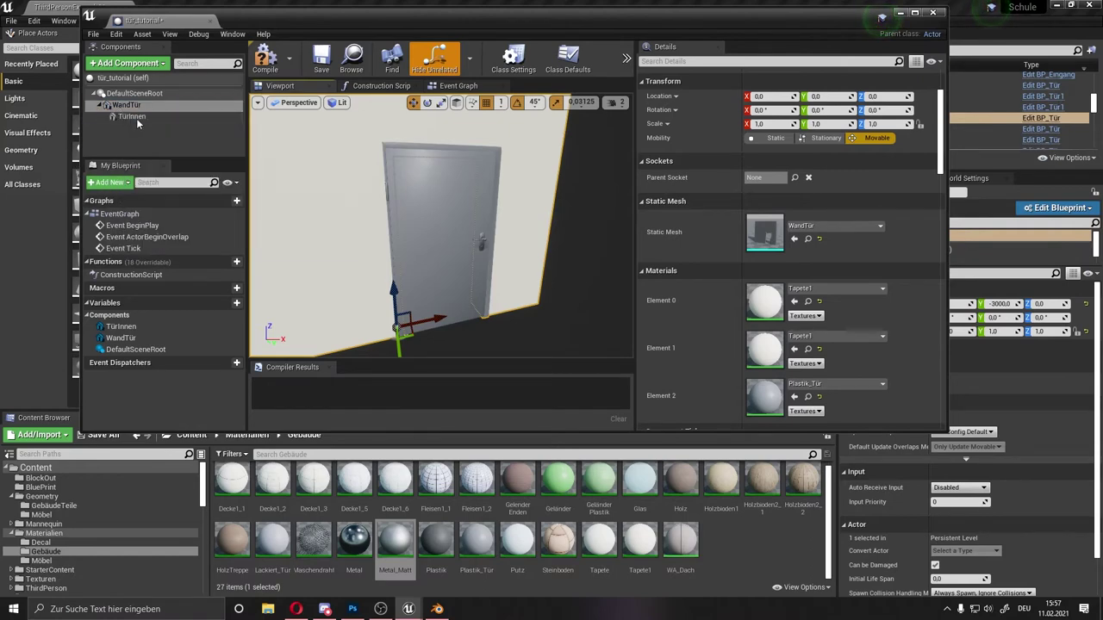
left_click(160, 66)
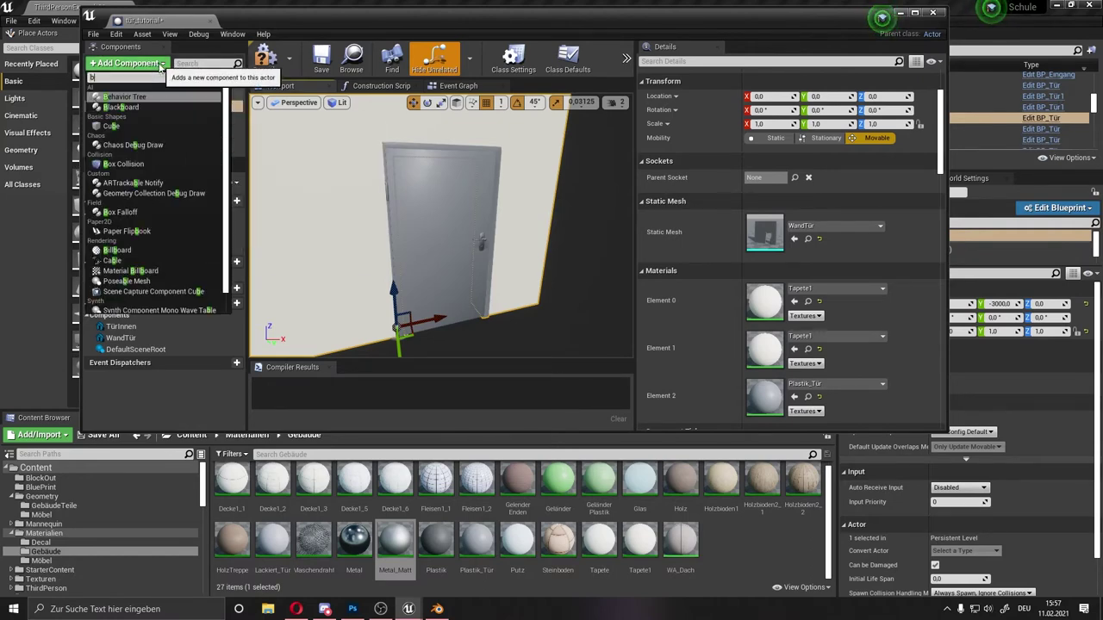
left_click(159, 66)
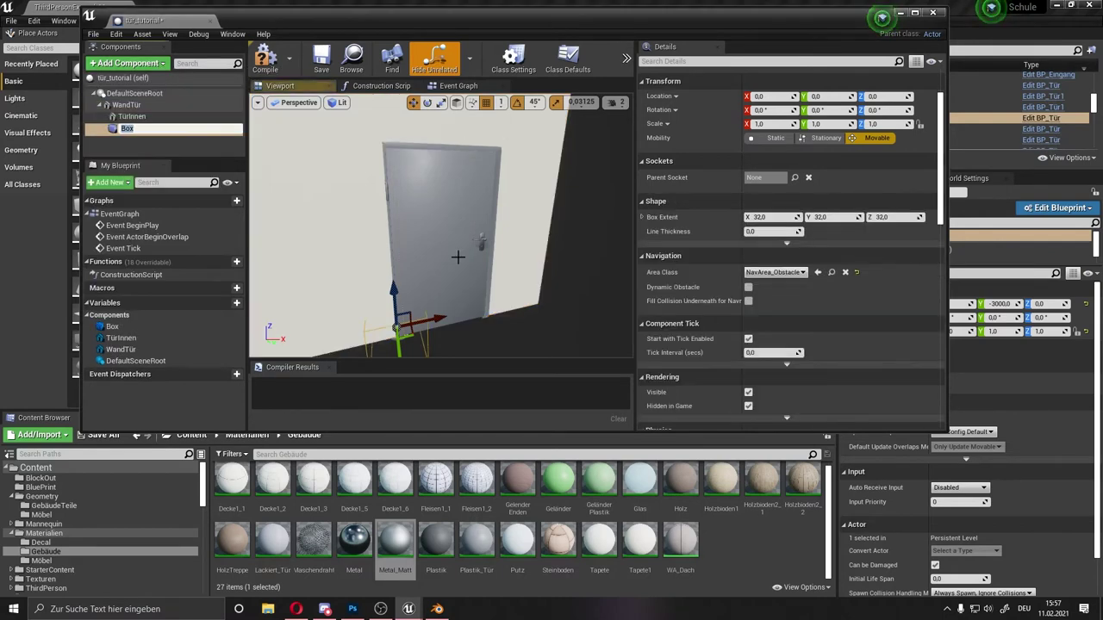
left_click_drag(466, 280, 508, 279)
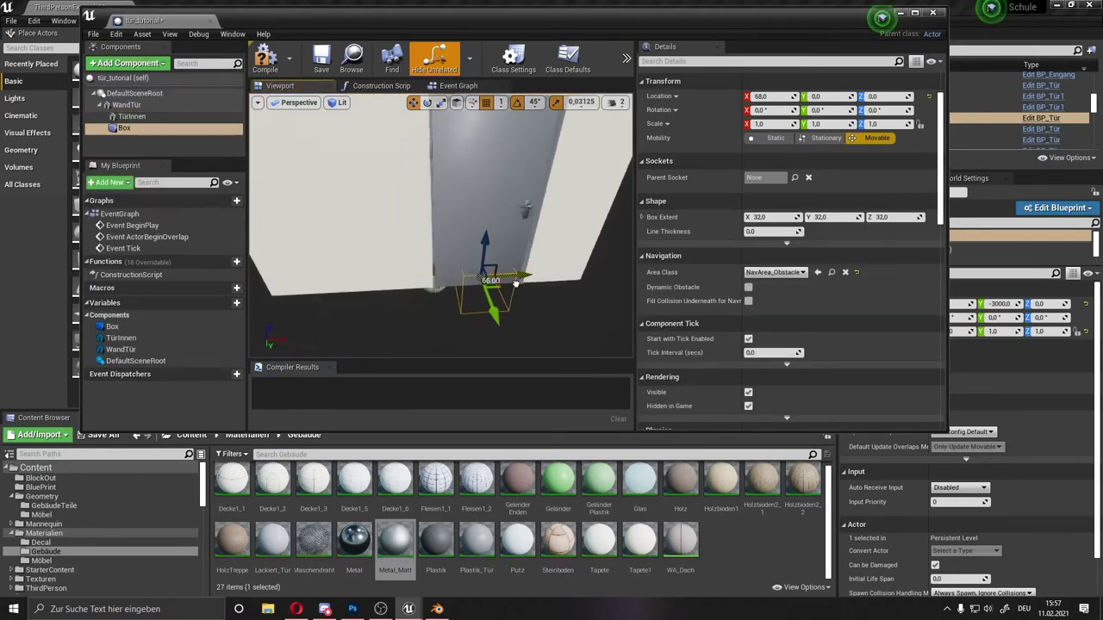
right_click_drag(517, 259, 413, 224)
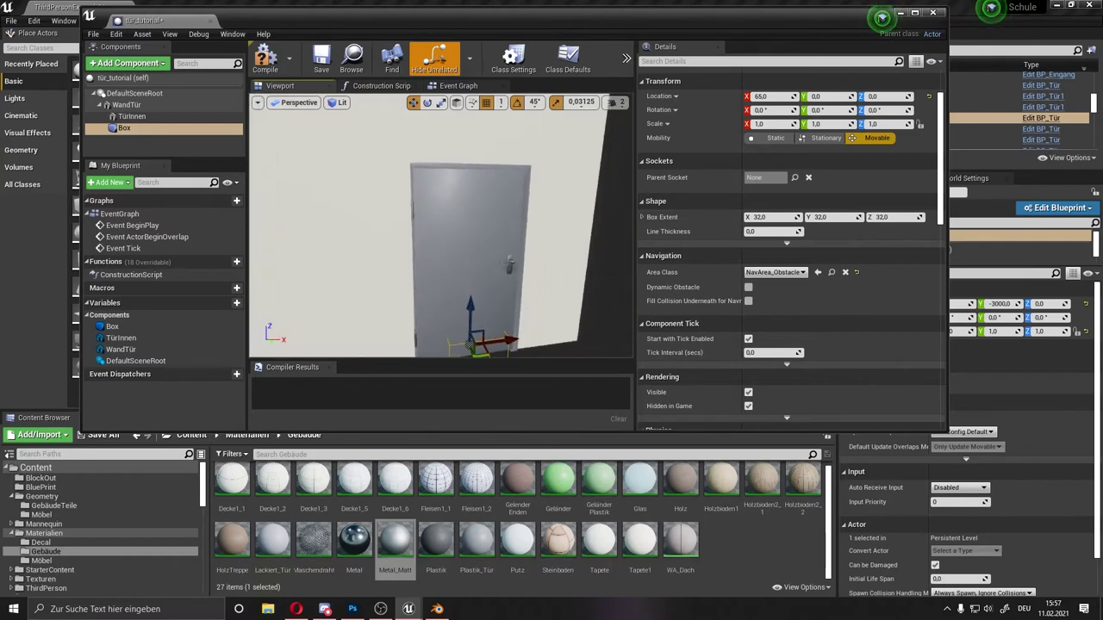
left_click_drag(374, 235, 379, 117)
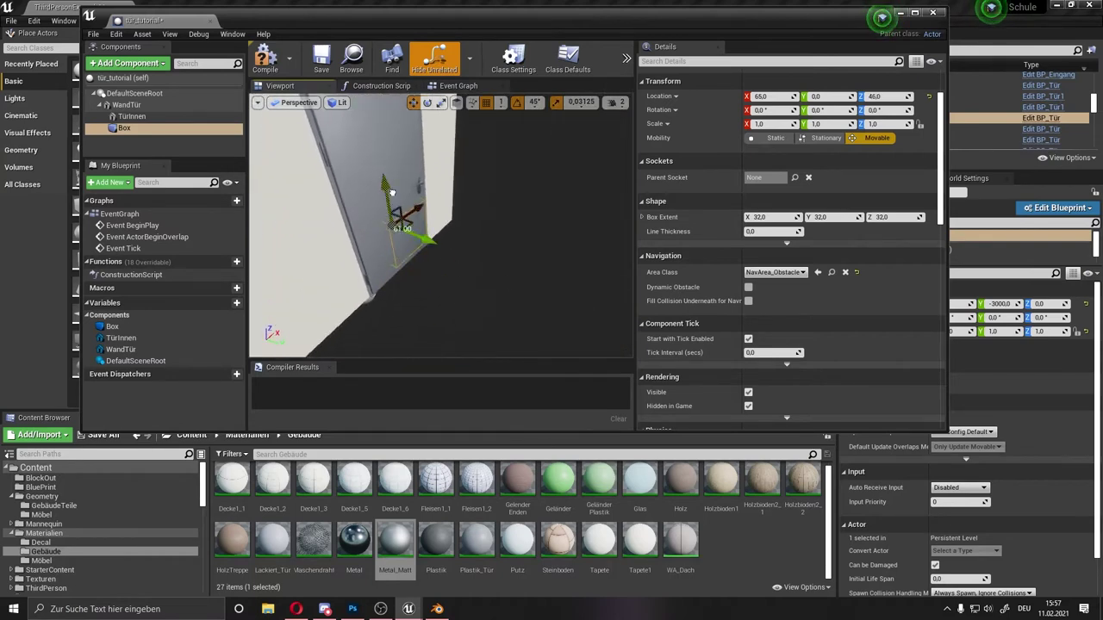
right_click_drag(414, 224, 415, 227)
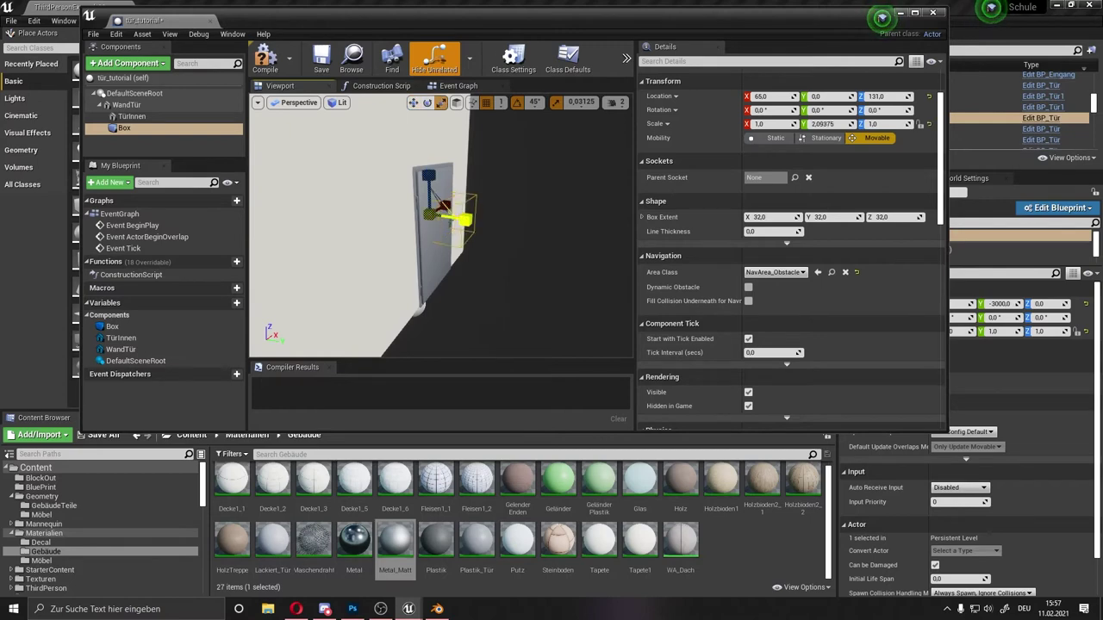
Step: Stretch the box wider along Y and taller along Z
left_click_drag(466, 220, 472, 220)
mouse_move(473, 220)
right_mouse_down()
mouse_move(405, 250)
mouse_move(456, 180)
mouse_move(482, 185)
mouse_move(538, 228)
right_mouse_up()
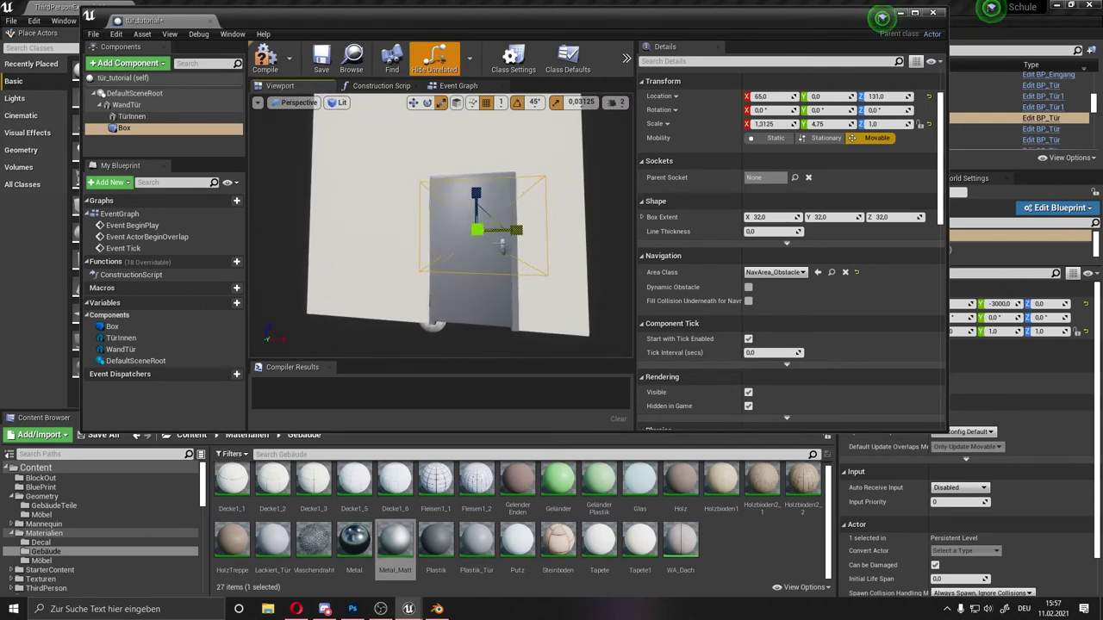
left_click_drag(480, 191, 479, 156)
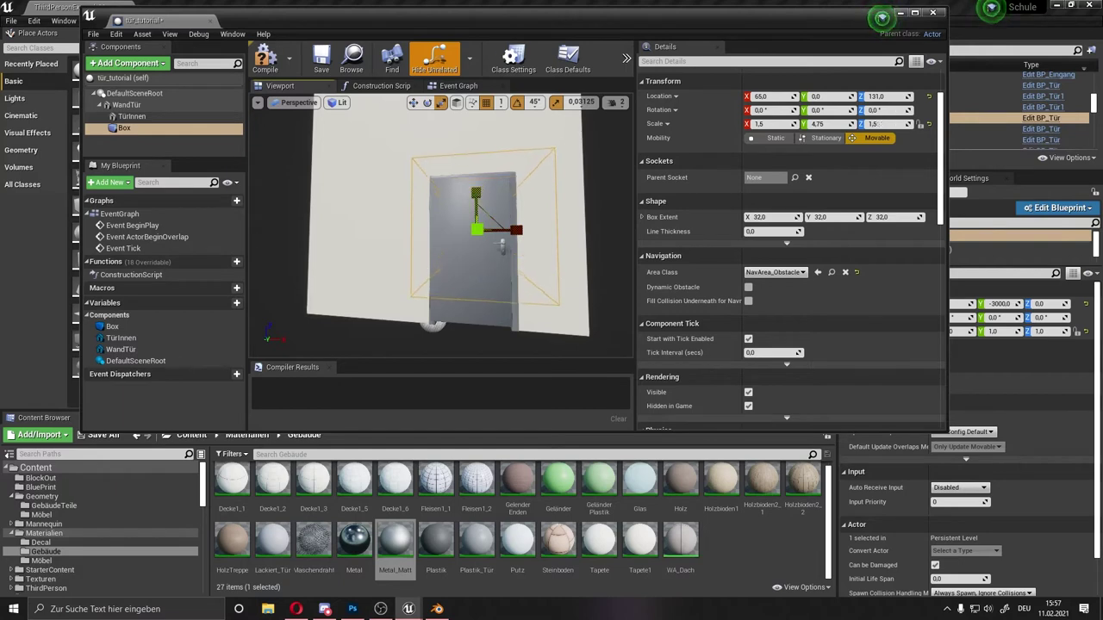
right_click_drag(408, 221, 448, 224)
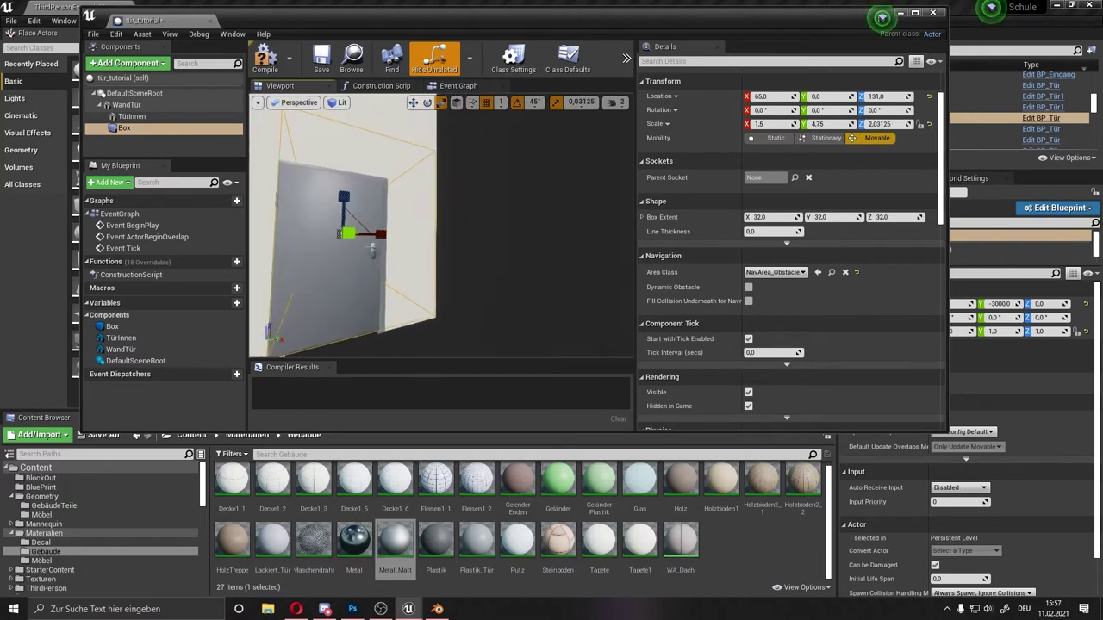
Step: Move the box to door height, closer to the wall, at location 56, 0, 106
key("w")
left_click_drag(402, 164, 401, 177)
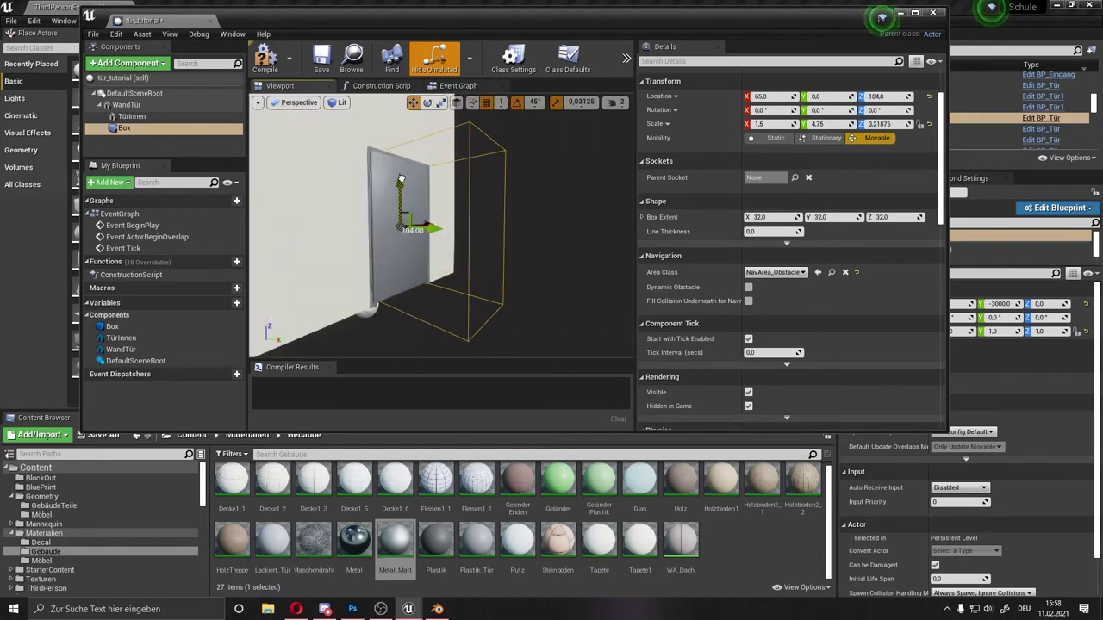
mouse_move(401, 177)
right_mouse_down()
mouse_move(465, 185)
mouse_move(449, 216)
right_mouse_up()
left_click_drag(518, 225, 513, 225)
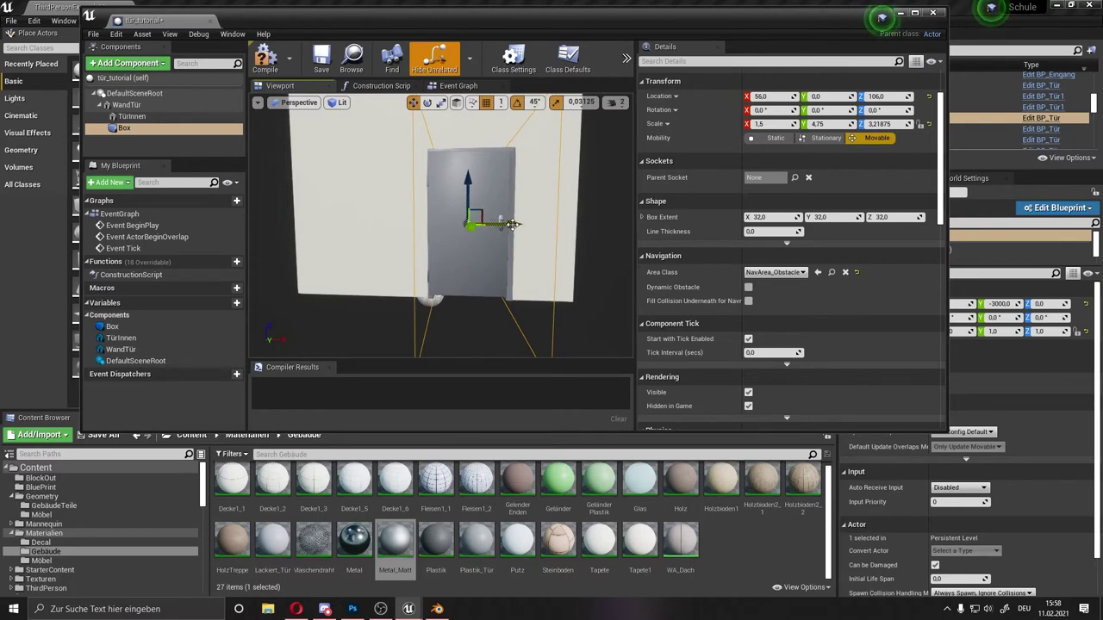
Step: Scale the box to 1.625, 4.03125, 3.0 so it encloses the door
left_click_drag(500, 221, 457, 228)
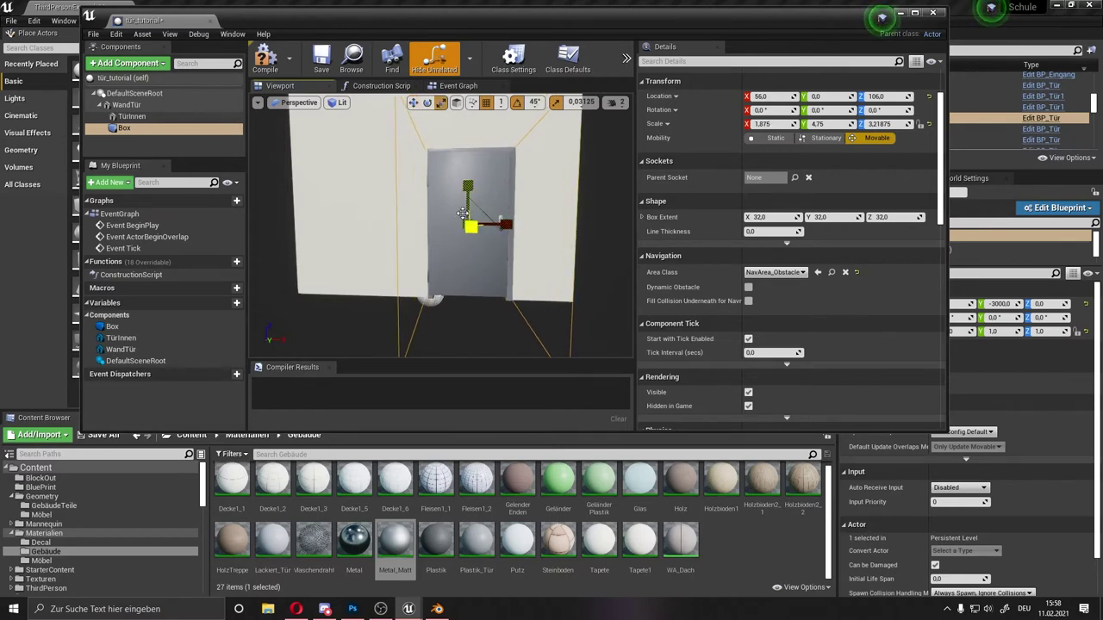
mouse_move(457, 228)
right_mouse_down()
mouse_move(435, 225)
mouse_move(469, 185)
right_mouse_up()
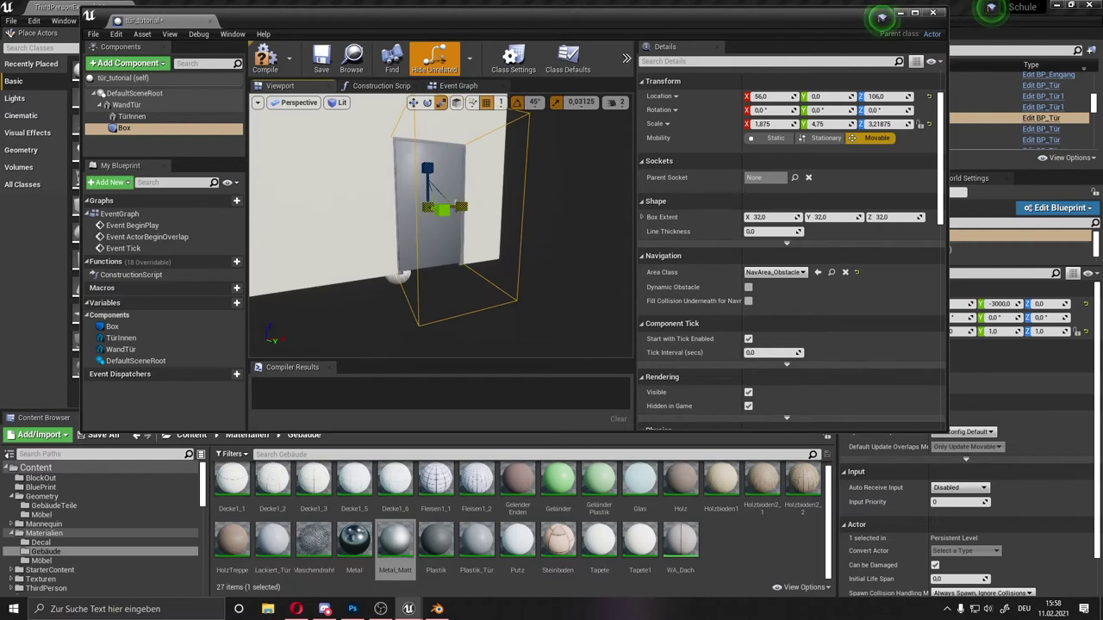
left_click_drag(455, 201, 429, 176)
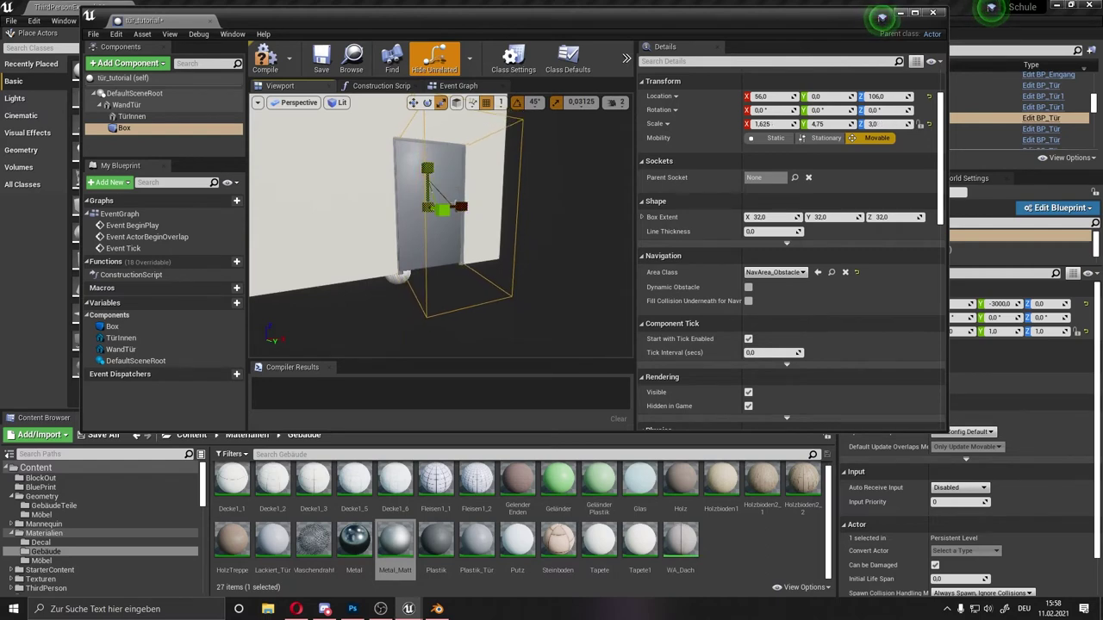
mouse_move(430, 175)
right_mouse_down()
mouse_move(482, 172)
mouse_move(343, 210)
right_mouse_up()
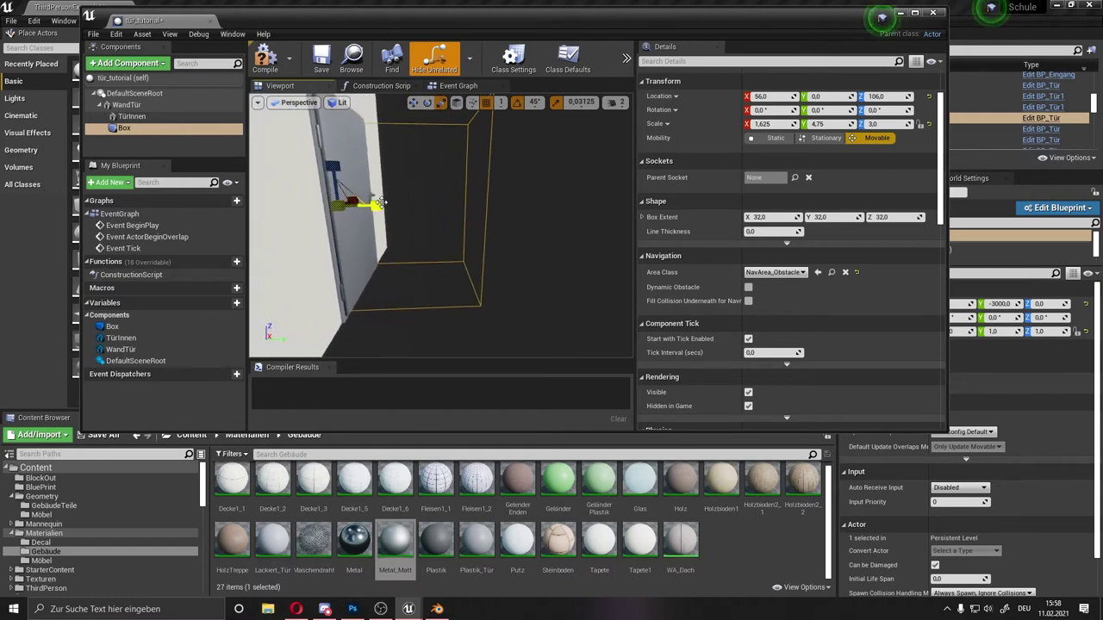
left_click_drag(376, 206, 365, 205)
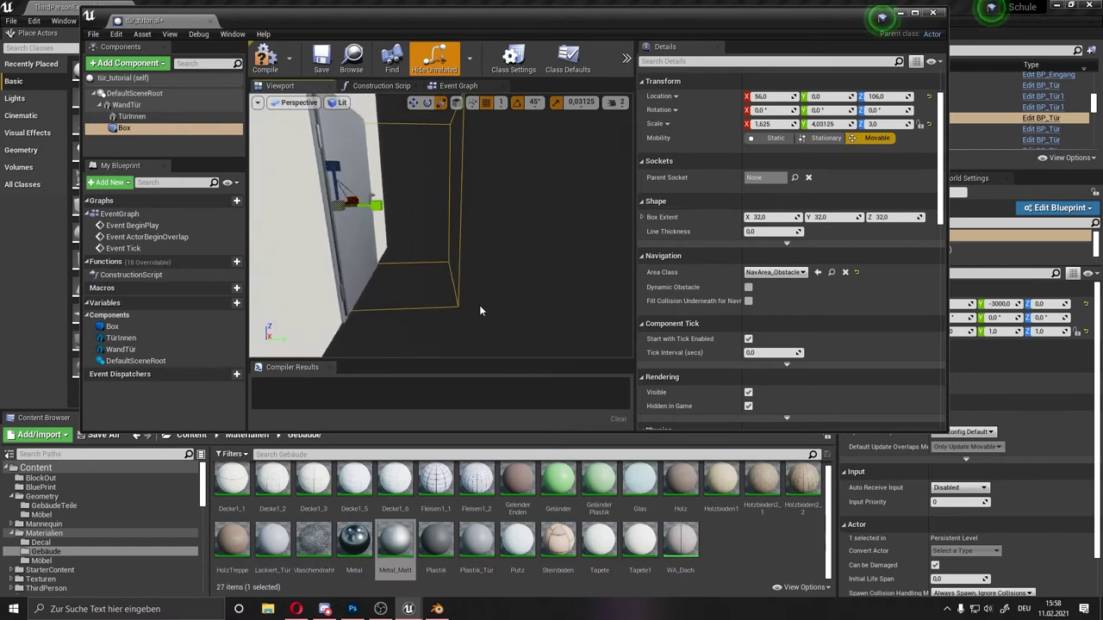
right_click_drag(429, 310, 429, 310)
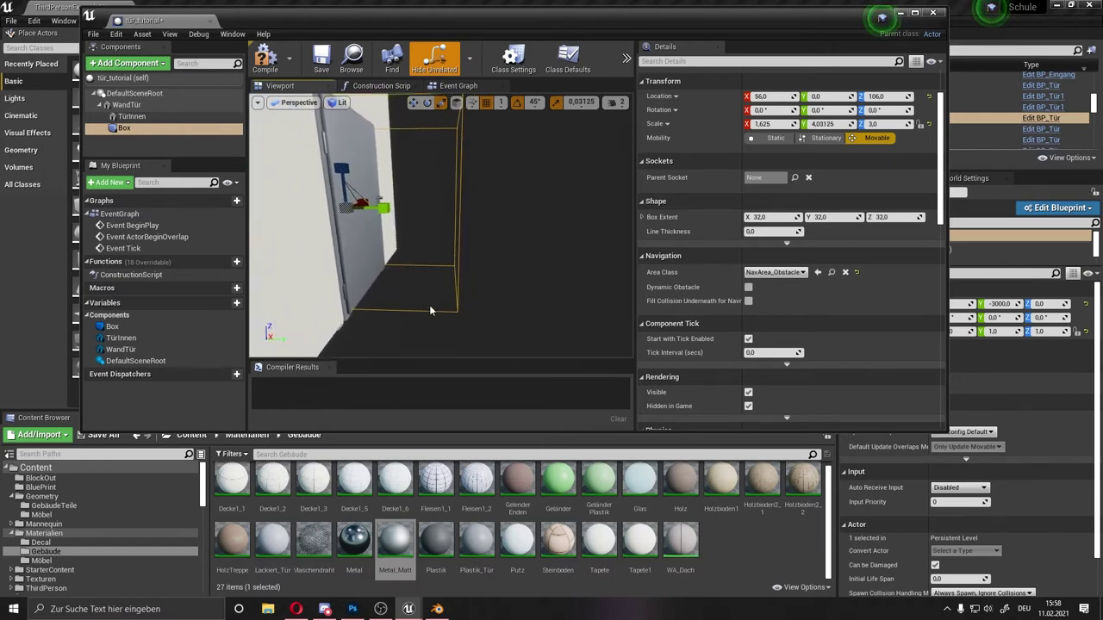
right_click_drag(361, 263, 362, 263)
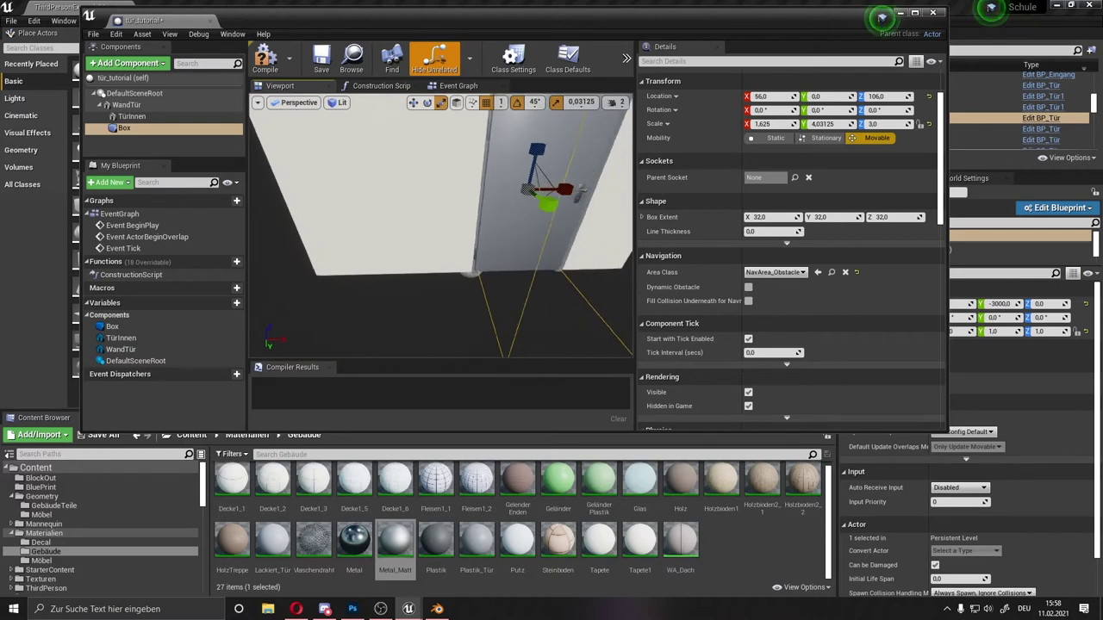
right_click_drag(441, 236, 441, 236)
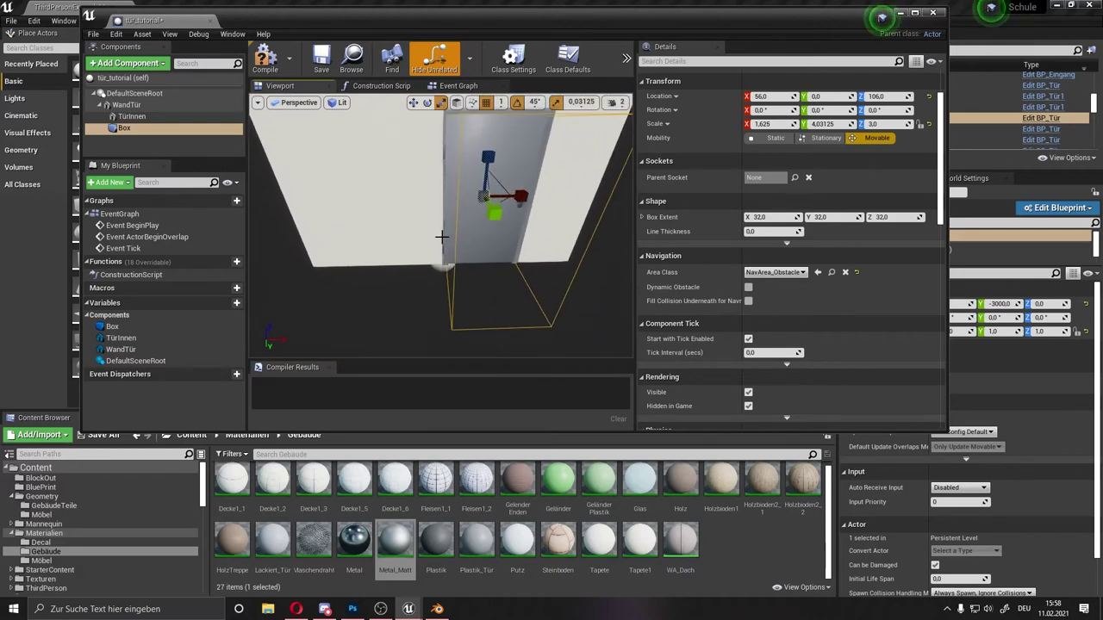
Step: Attach Box under TürInnen, narrow it to Y scale 3.3125, then select TürInnen
left_click(168, 136)
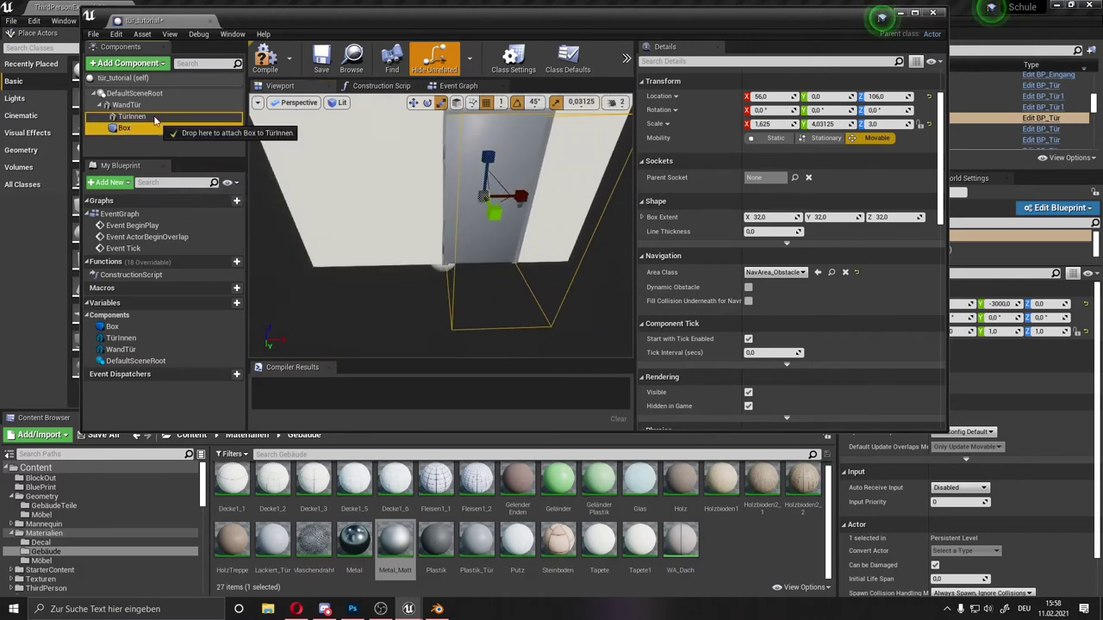
left_click_drag(496, 207, 493, 212)
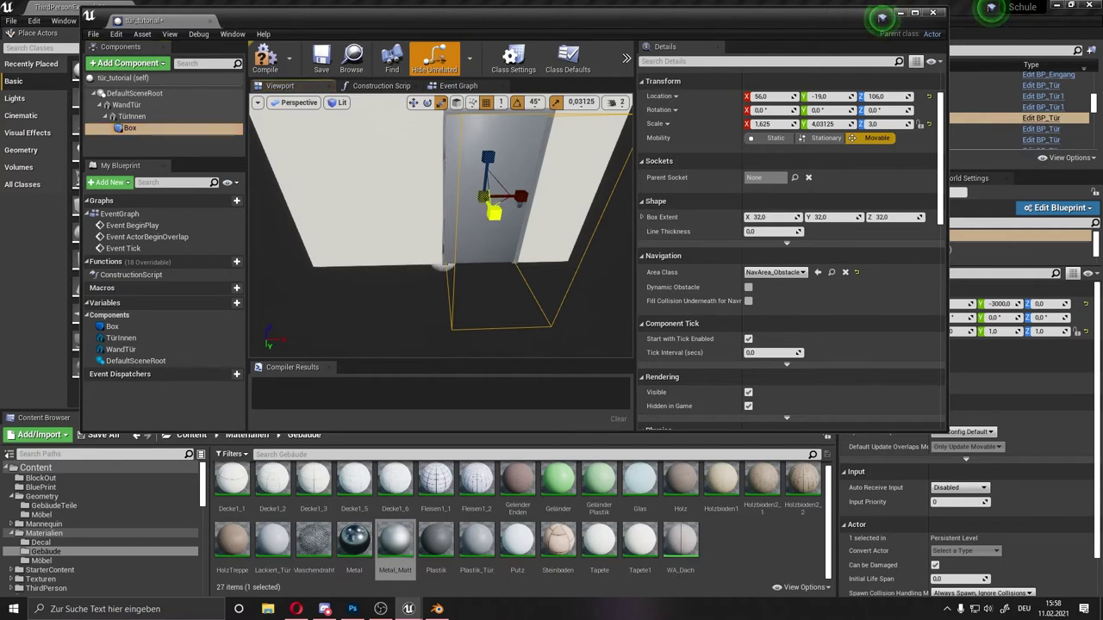
right_click_drag(496, 216, 496, 217)
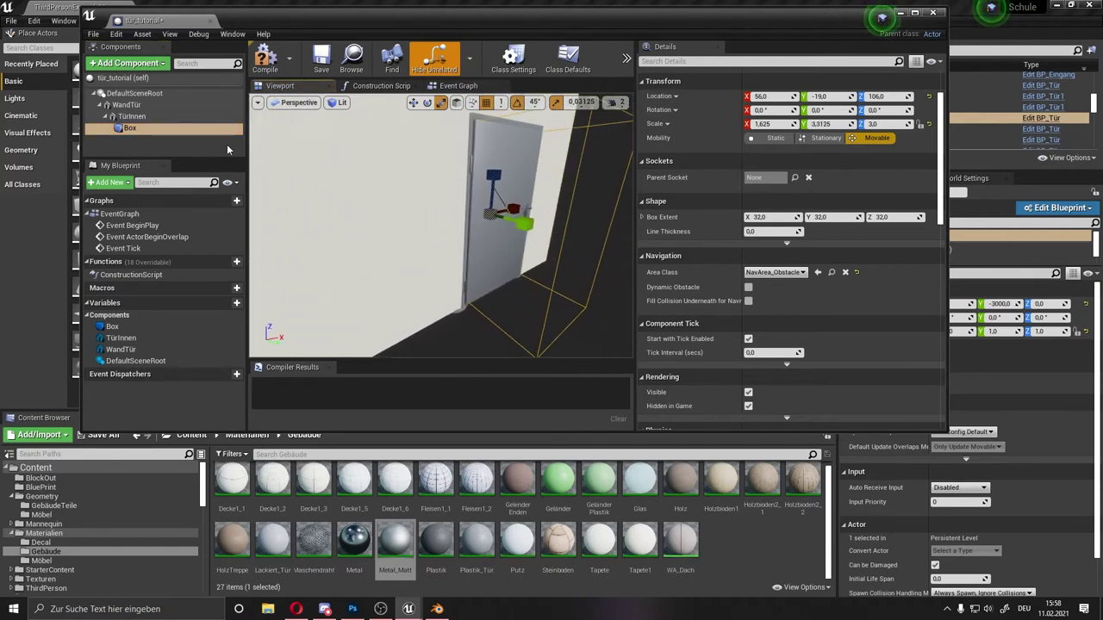
left_click(132, 116)
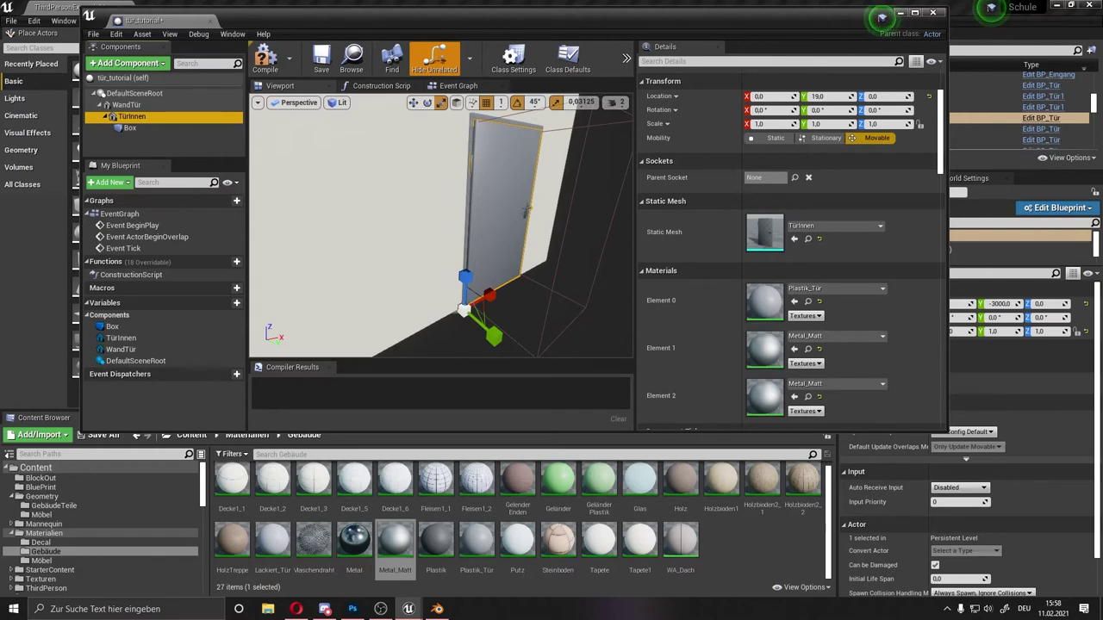
Step: Rotate TürInnen about 90° open on Z, then back to closed at 0°
key("e")
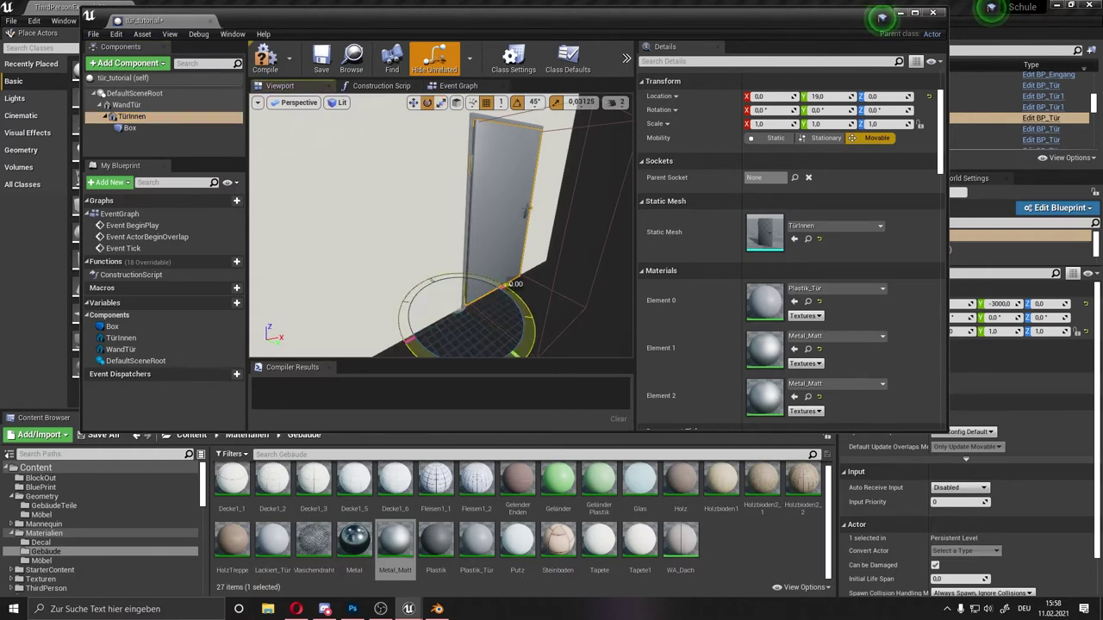
left_click_drag(504, 285, 505, 306)
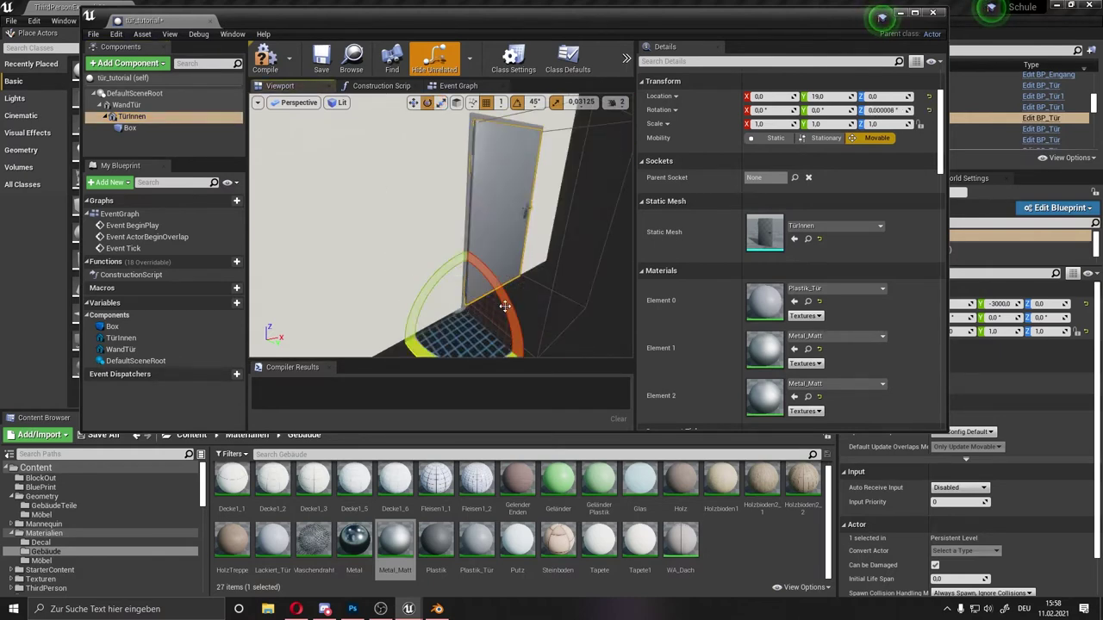
right_click_drag(505, 306, 465, 333)
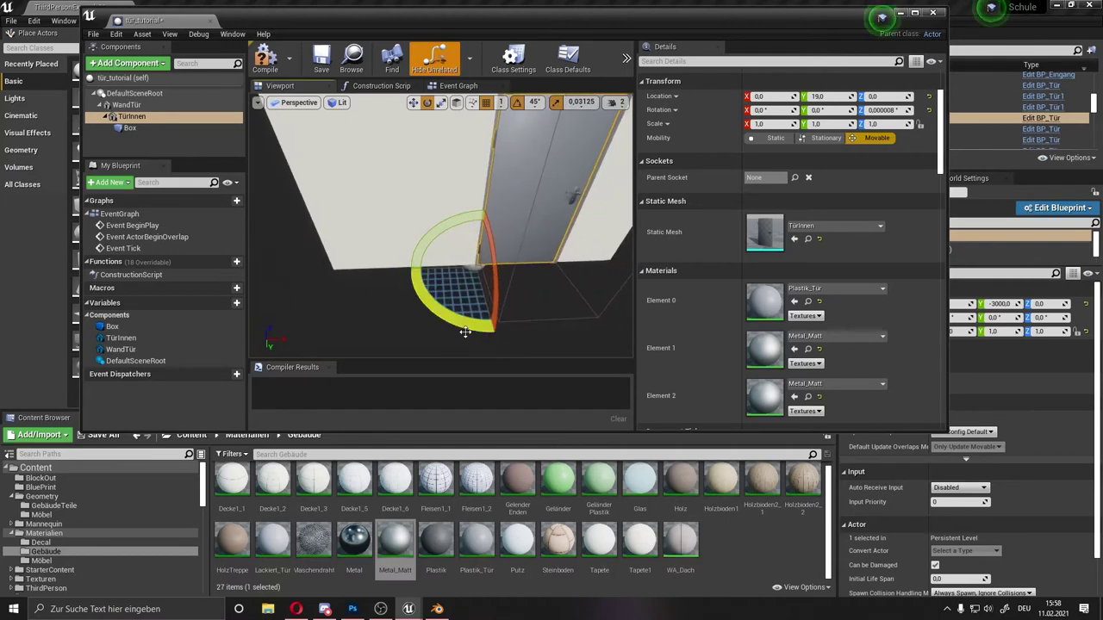
left_click_drag(465, 332, 586, 316)
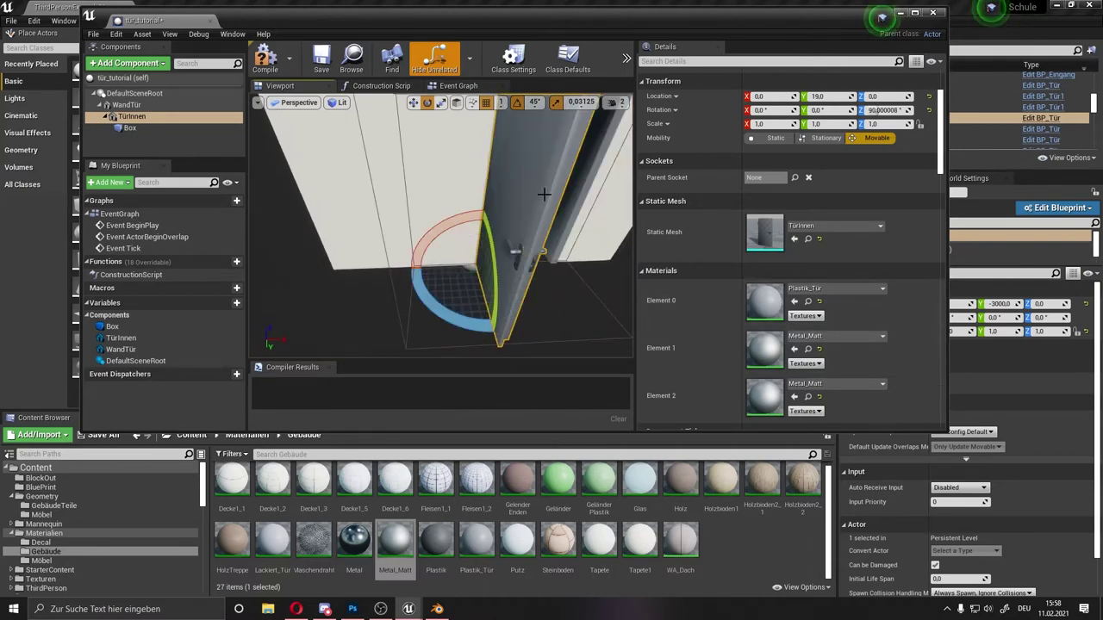
right_click_drag(500, 198, 475, 309)
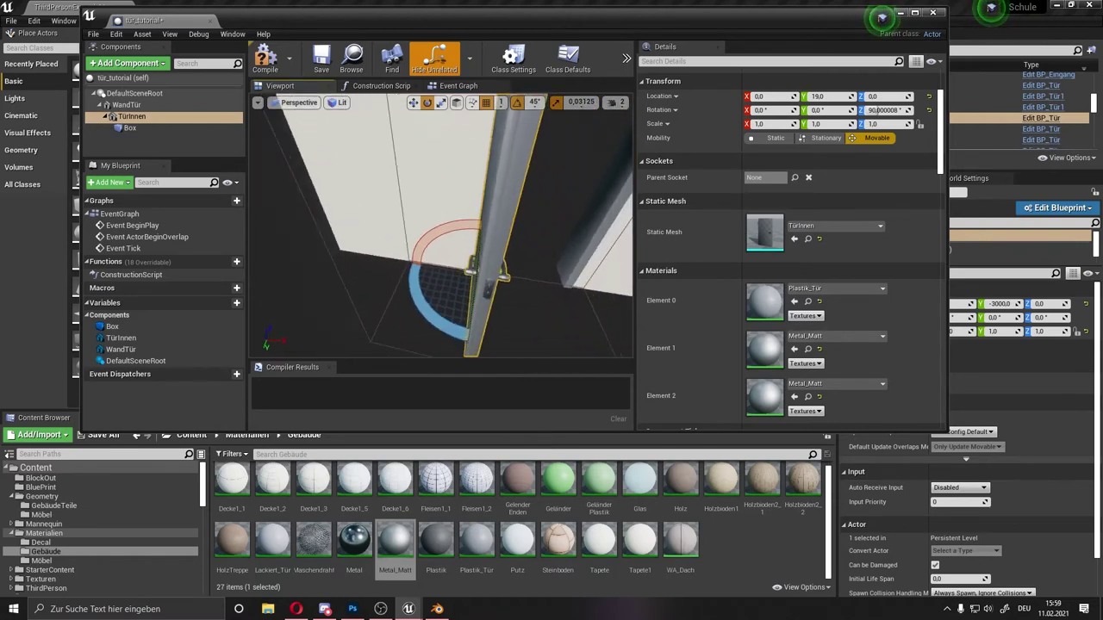
left_click_drag(456, 328, 442, 307)
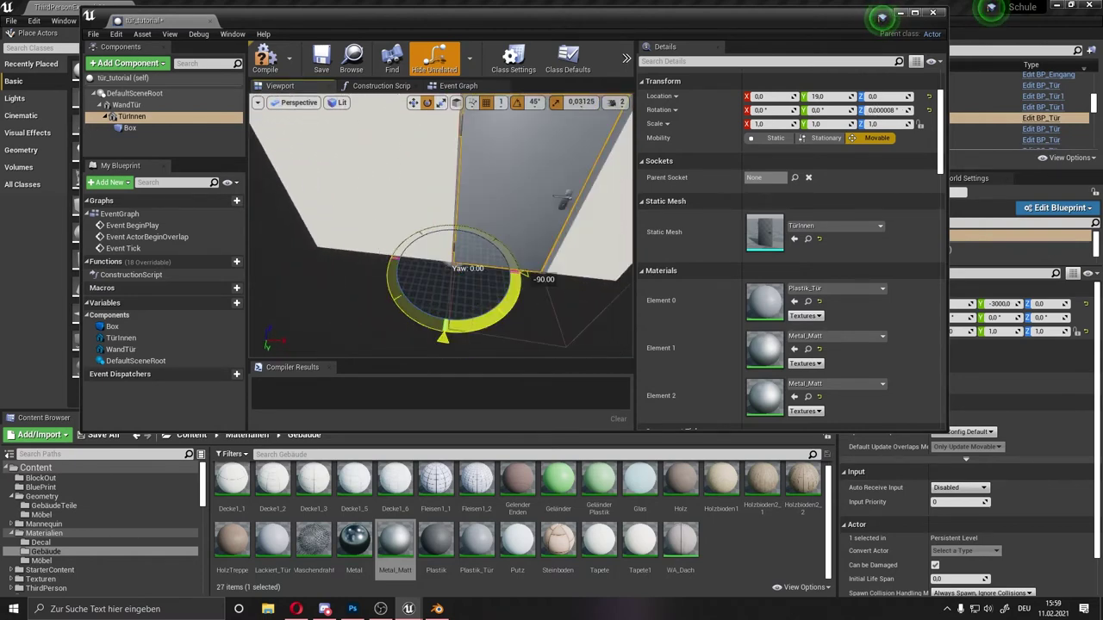
mouse_move(441, 308)
right_mouse_down()
mouse_move(293, 328)
mouse_move(399, 196)
right_mouse_up()
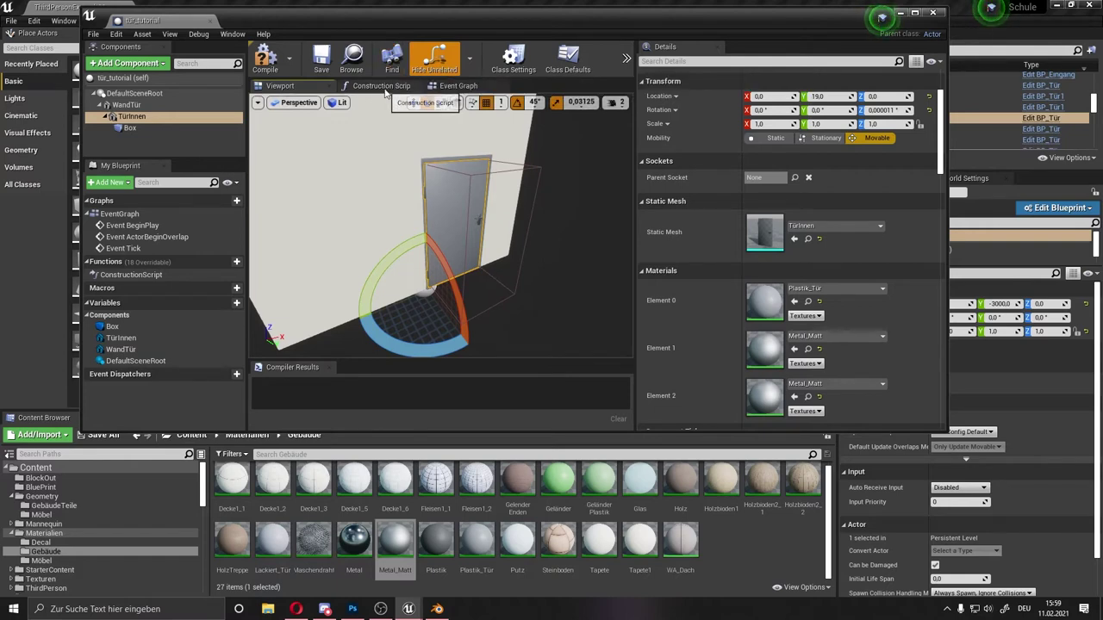
Step: Delete the default BeginPlay, ActorBeginOverlap and Tick nodes from the tür_tutorial Event Graph
left_click(471, 90)
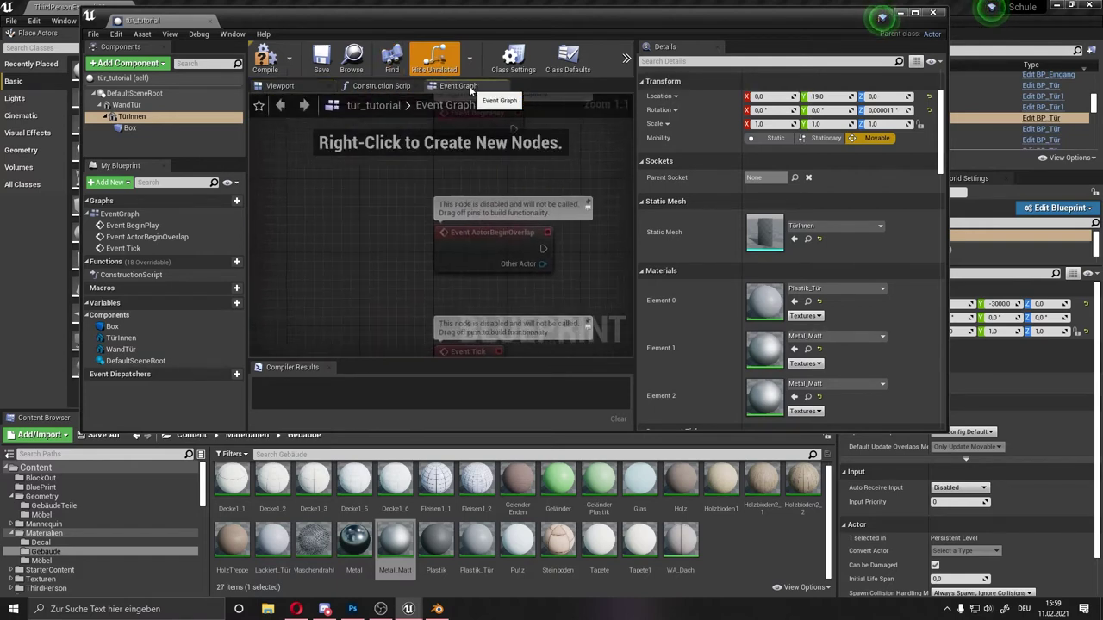
left_click_drag(445, 222, 568, 355)
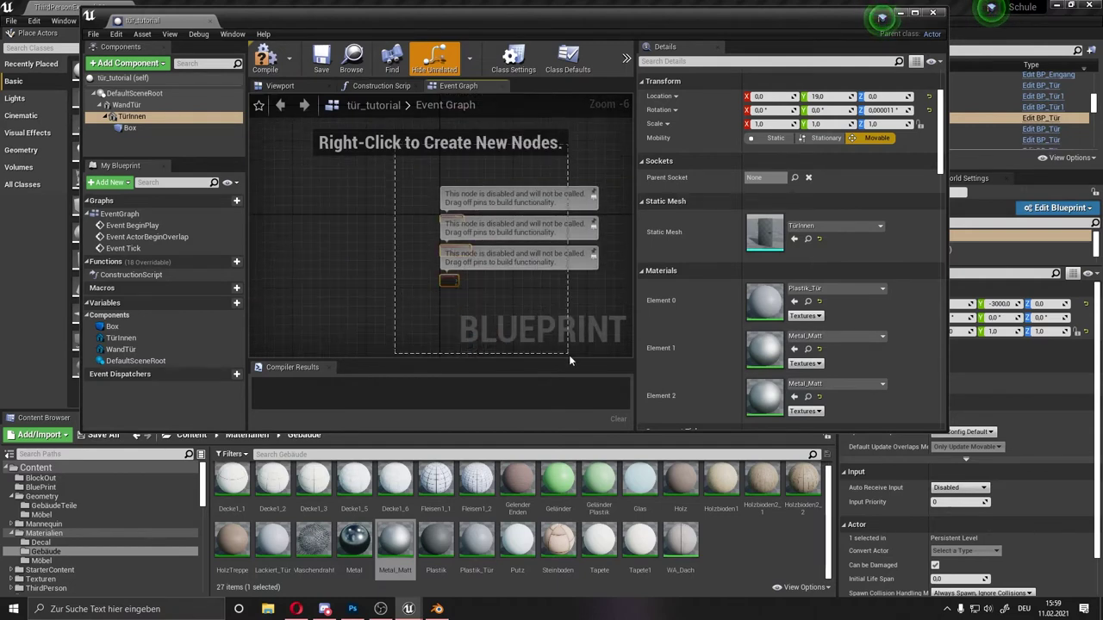
key("Delete")
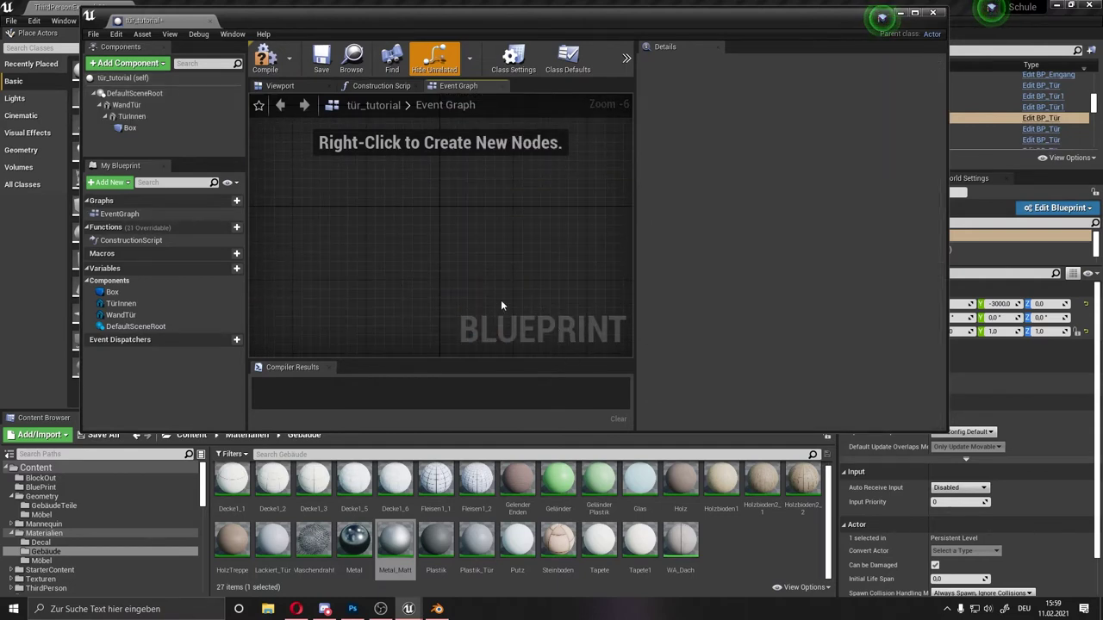
scroll(468, 262, "up", 1)
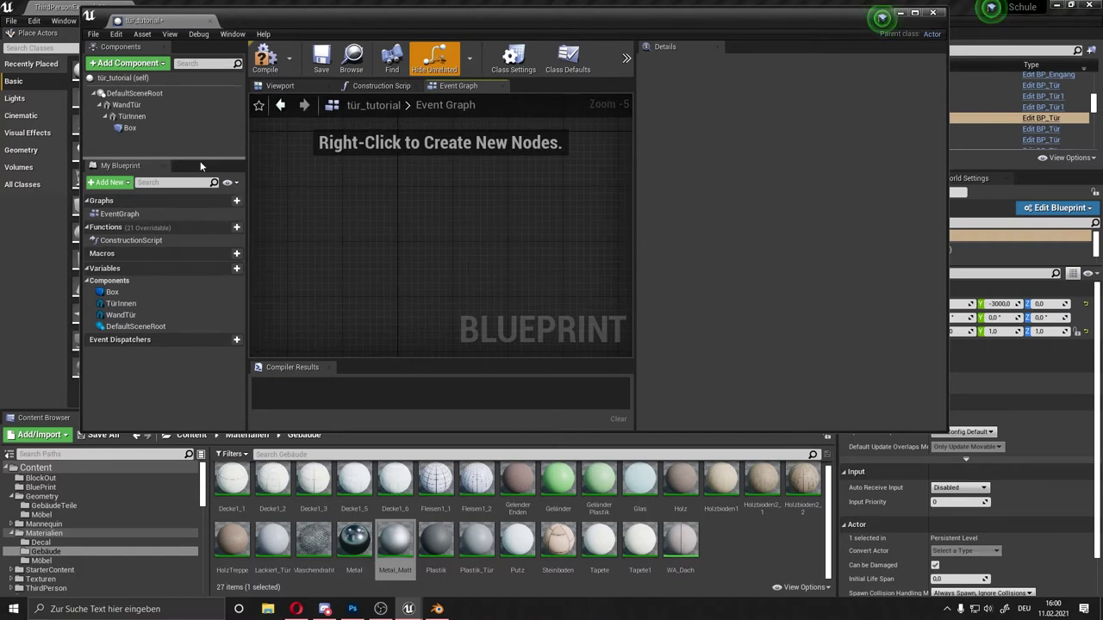
Step: Add an On Component Begin Overlap event for the Box trigger component
left_click(138, 117)
left_click(146, 128)
right_click(147, 128)
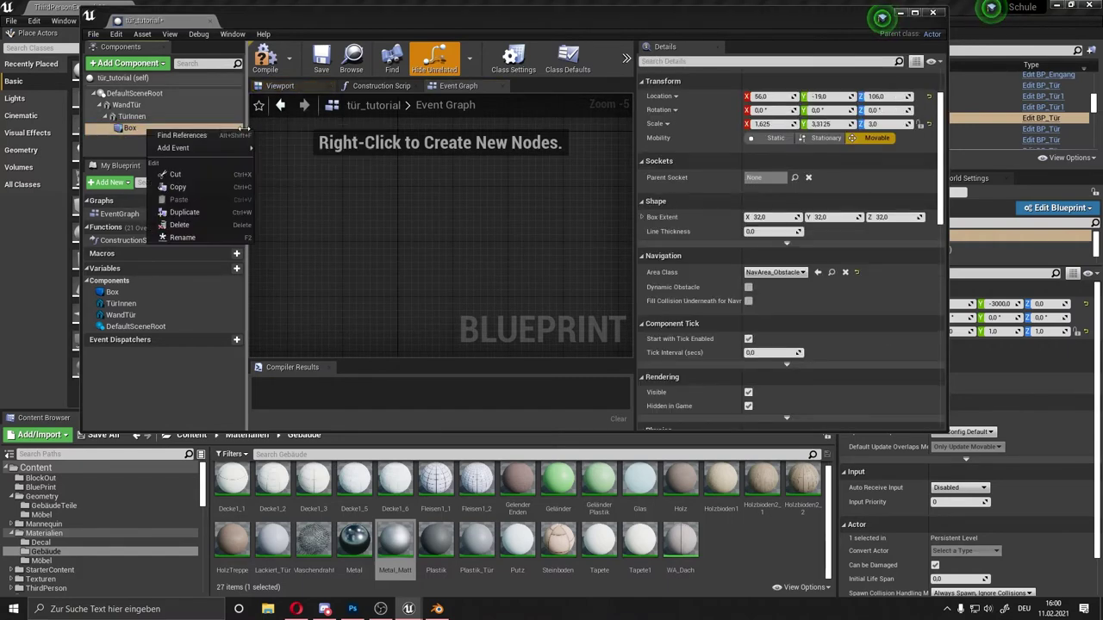
mouse_move(231, 148)
left_click(335, 171)
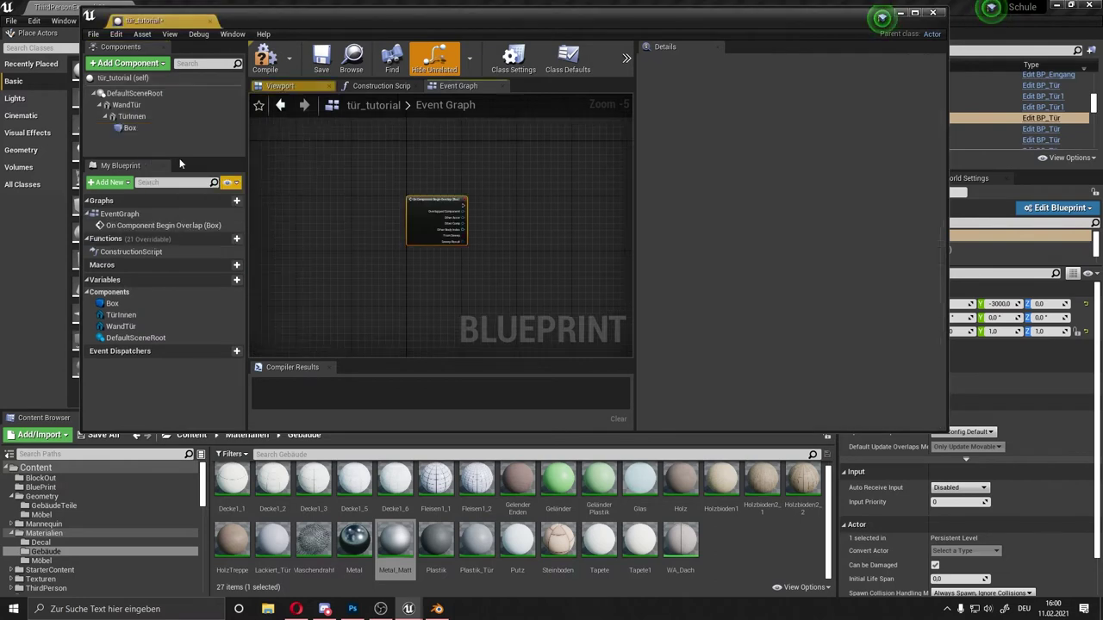
Step: Add an On Component End Overlap (Box) event and place it below Begin Overlap
right_click(179, 128)
mouse_move(262, 147)
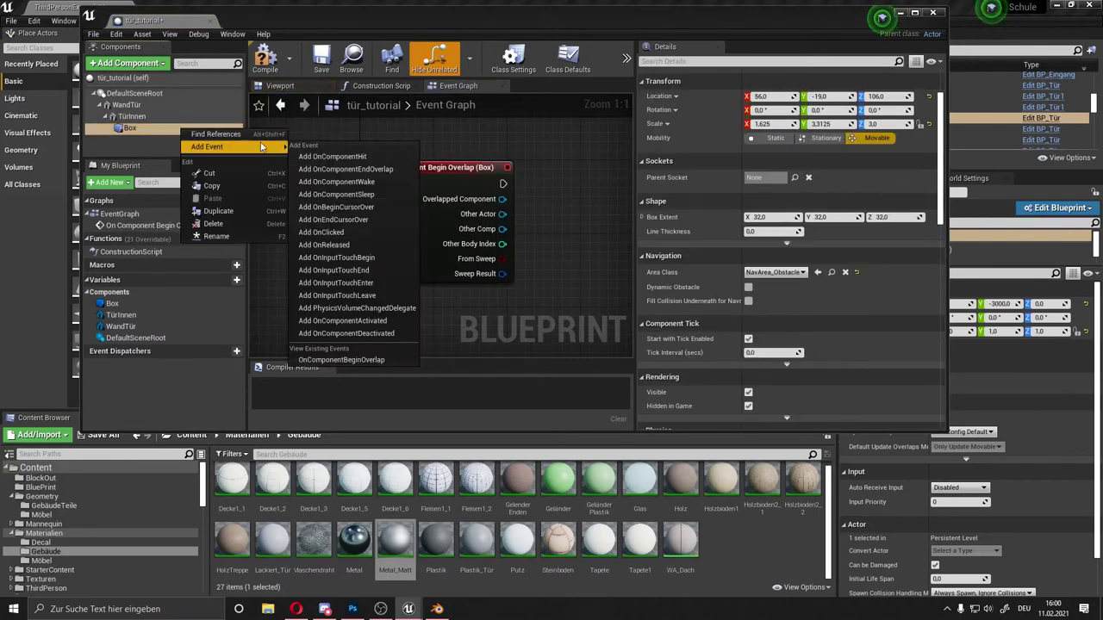
left_click(344, 168)
scroll(482, 228, "down", 1)
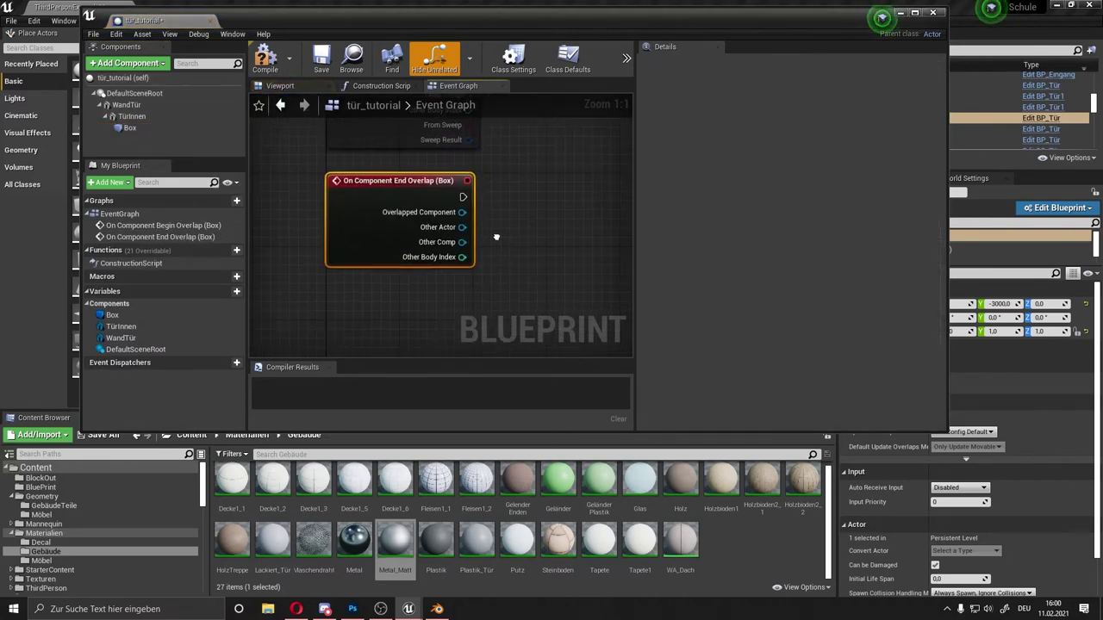
scroll(441, 218, "down", 1)
left_click_drag(441, 212, 447, 263)
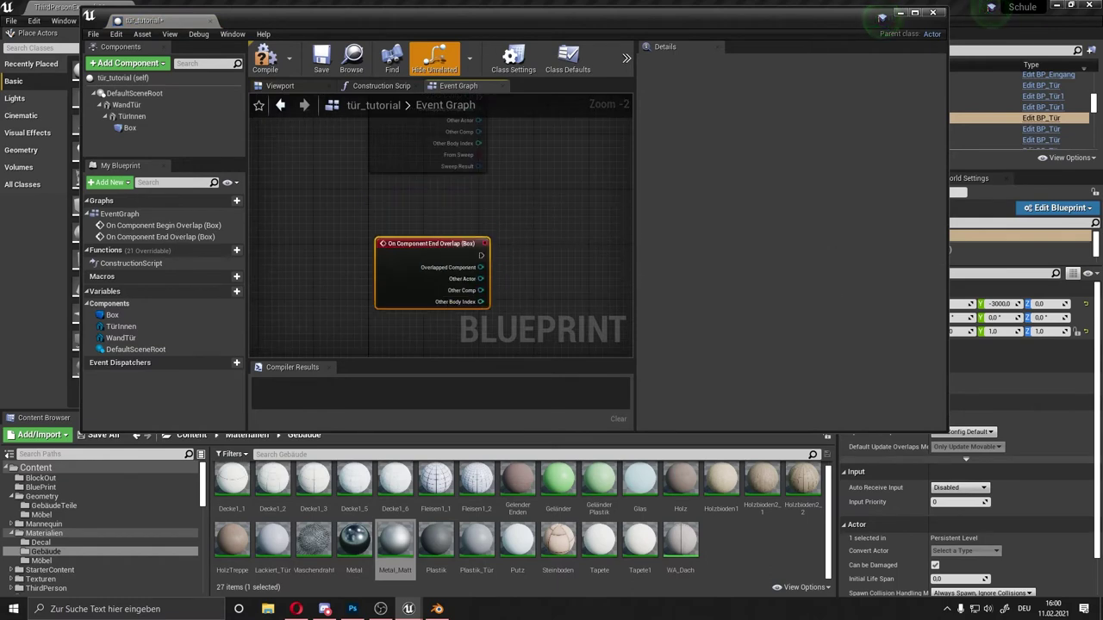
left_click(457, 212)
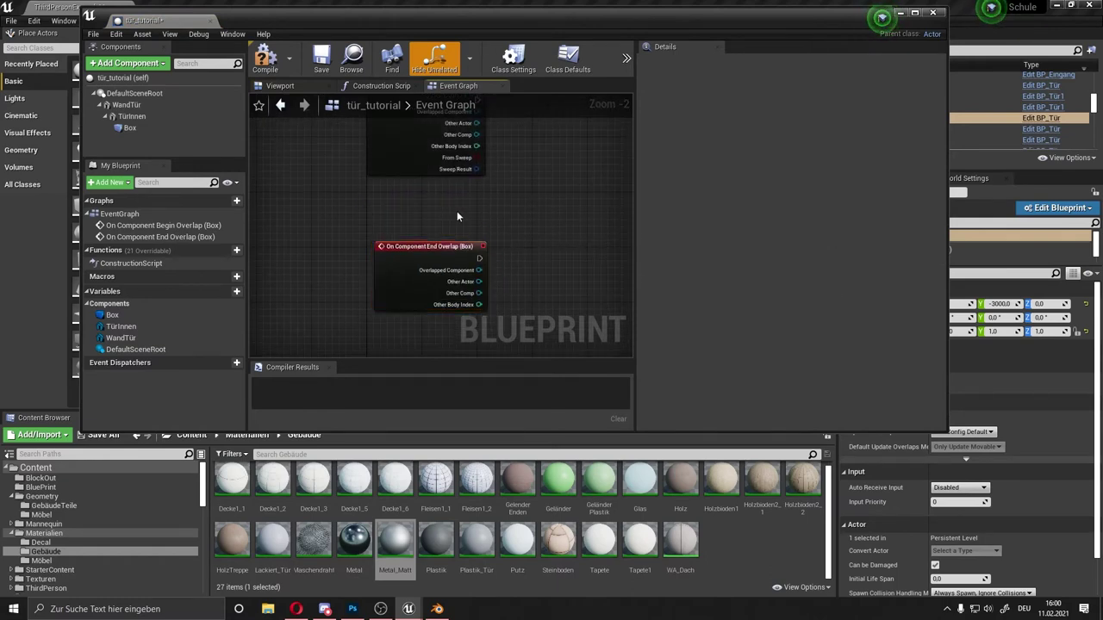
Step: Place Get Player Controller, Enable Input and Disable Input nodes using searches 'player con', 'enabl', 'disable'
right_click(457, 214)
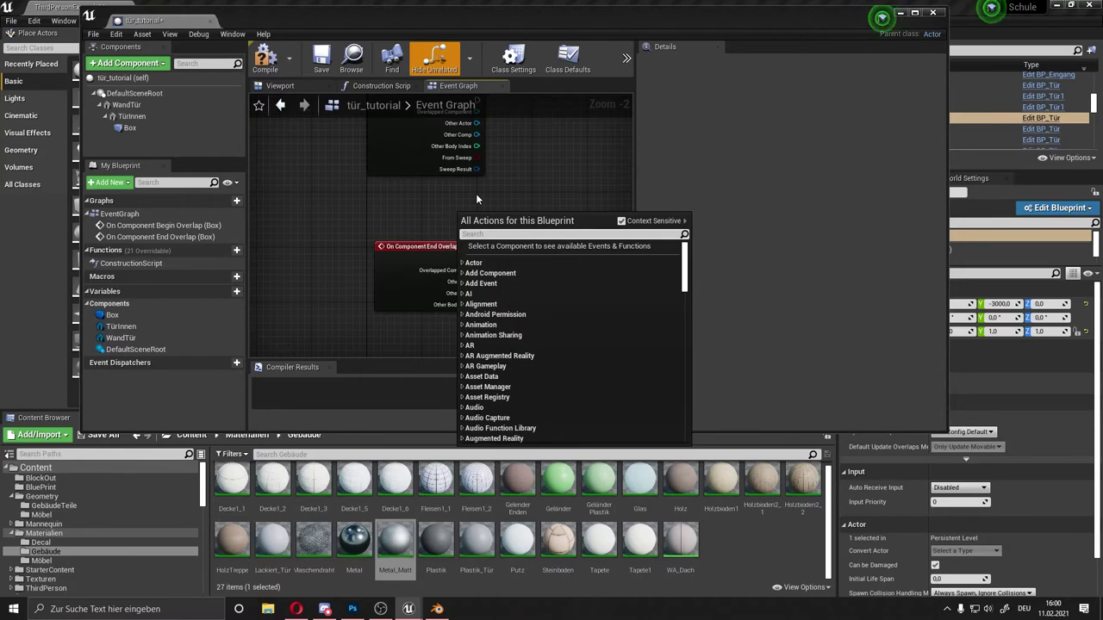
type("player")
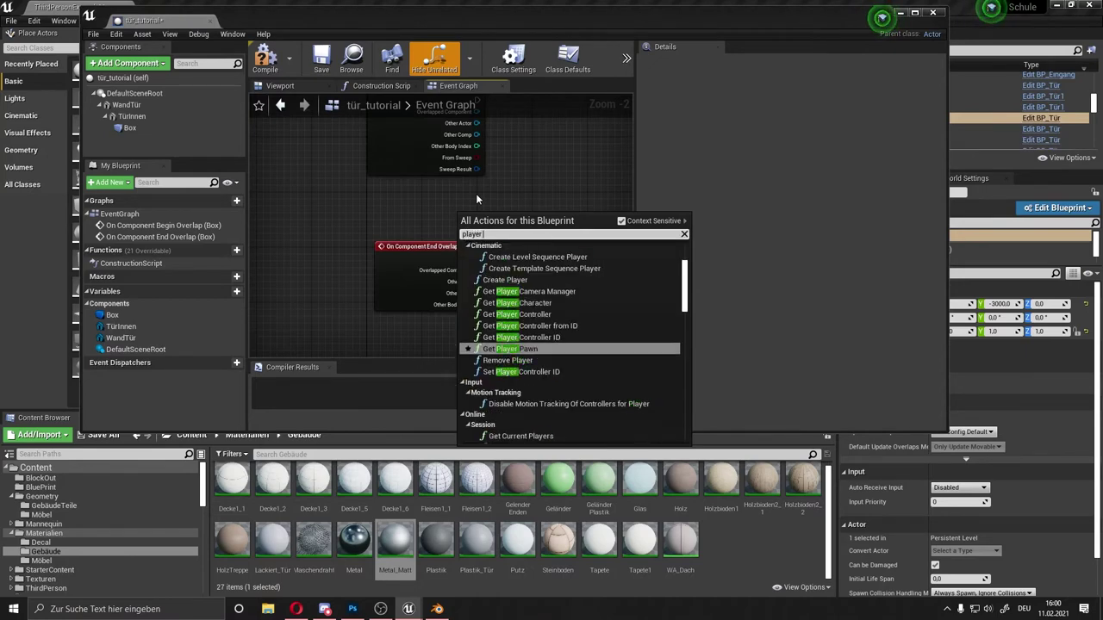
type(" con")
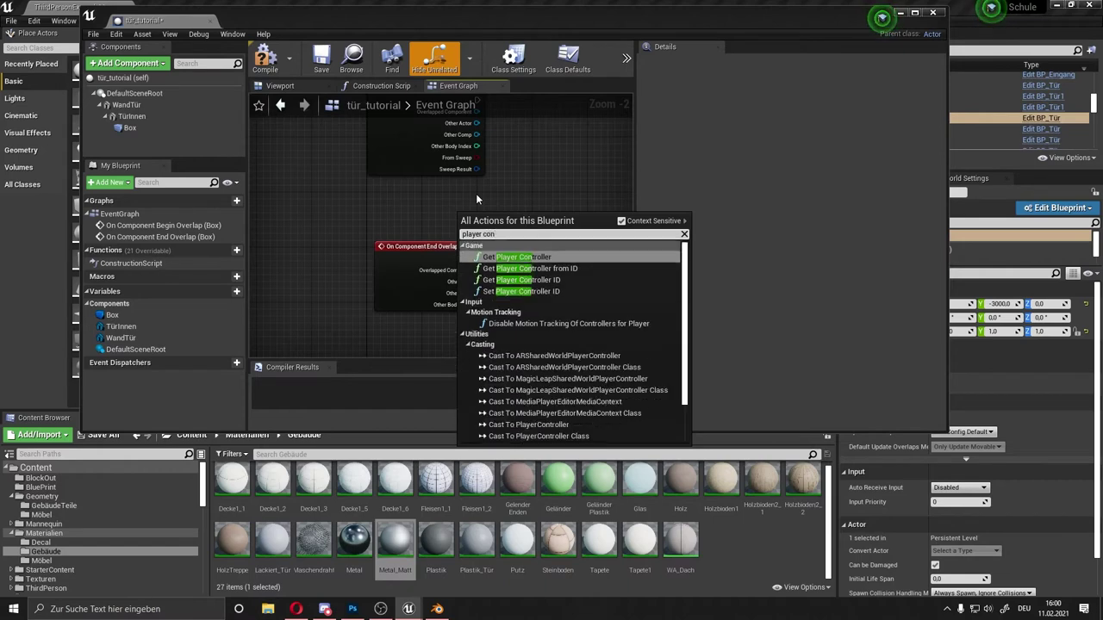
left_click(552, 257)
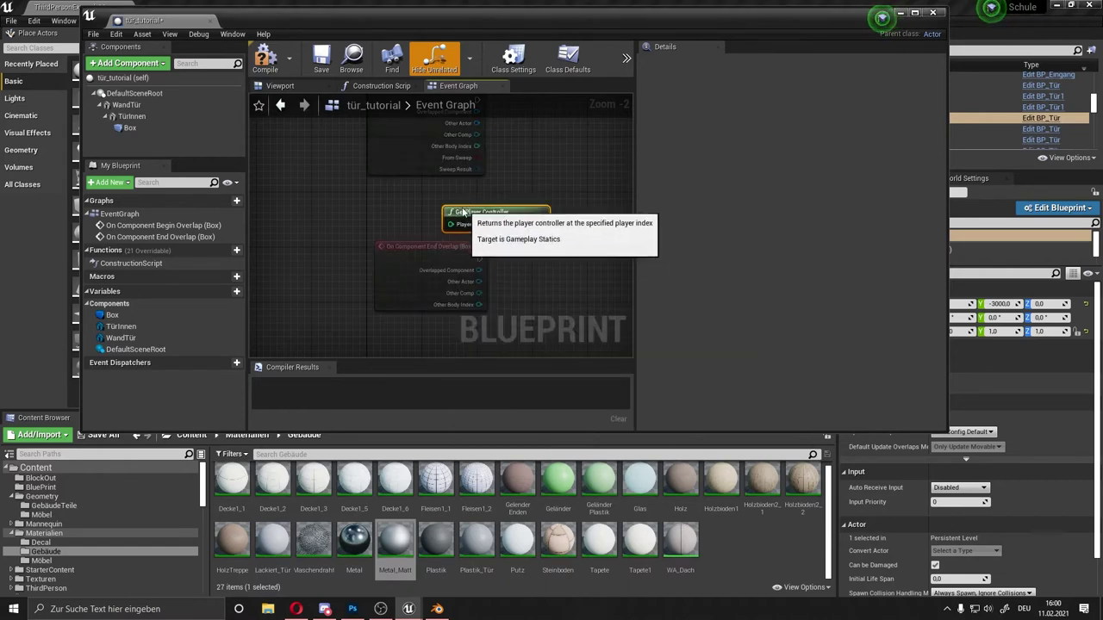
right_click_drag(536, 157, 456, 212)
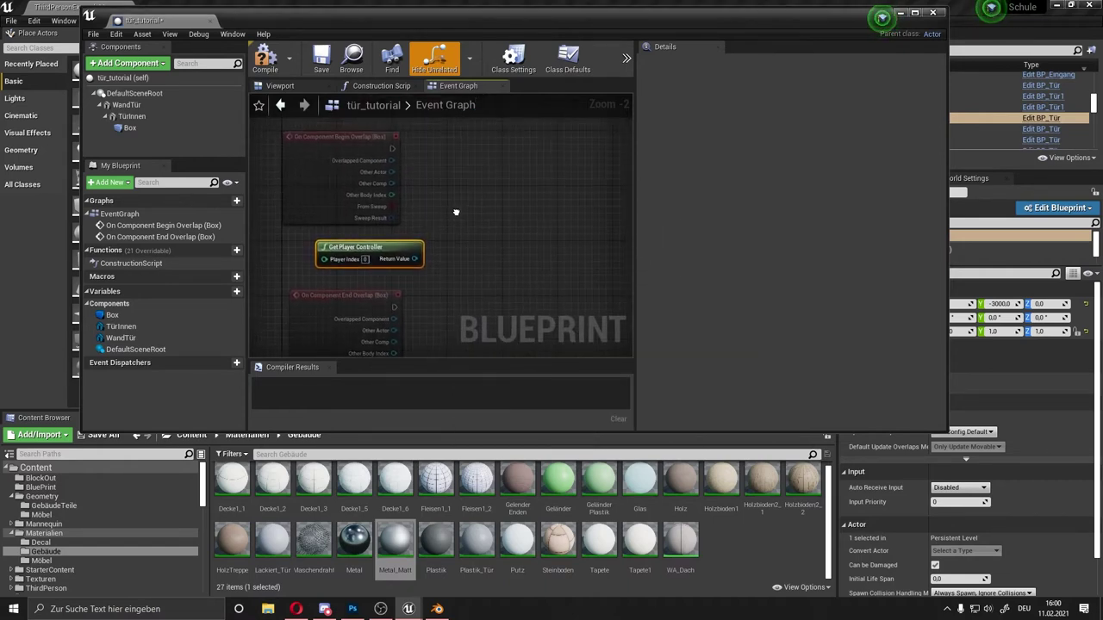
right_click(460, 197)
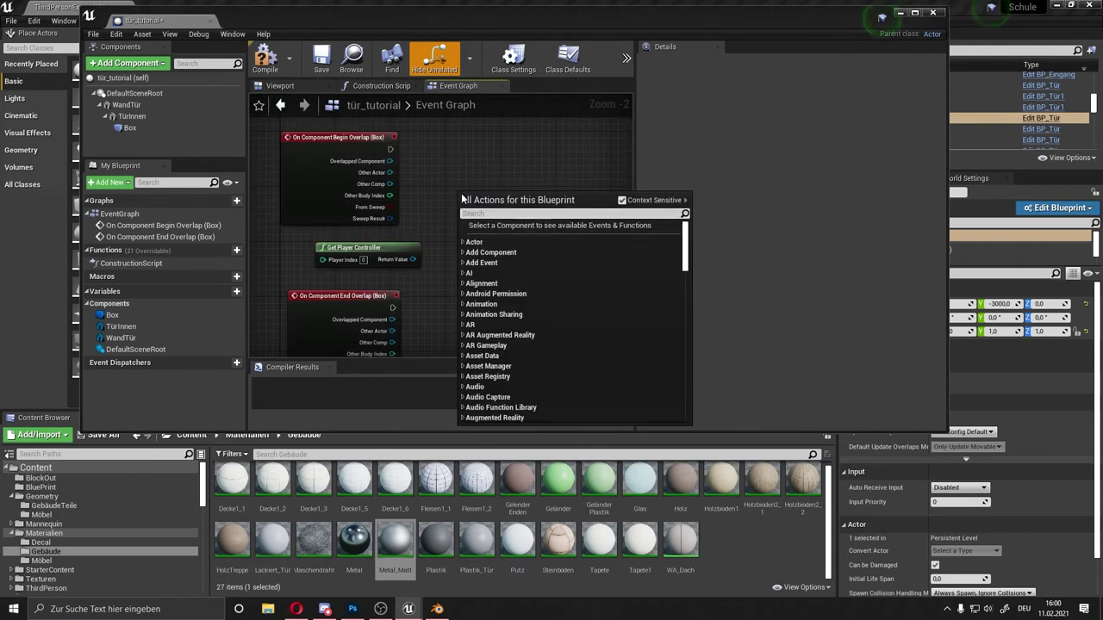
type("en")
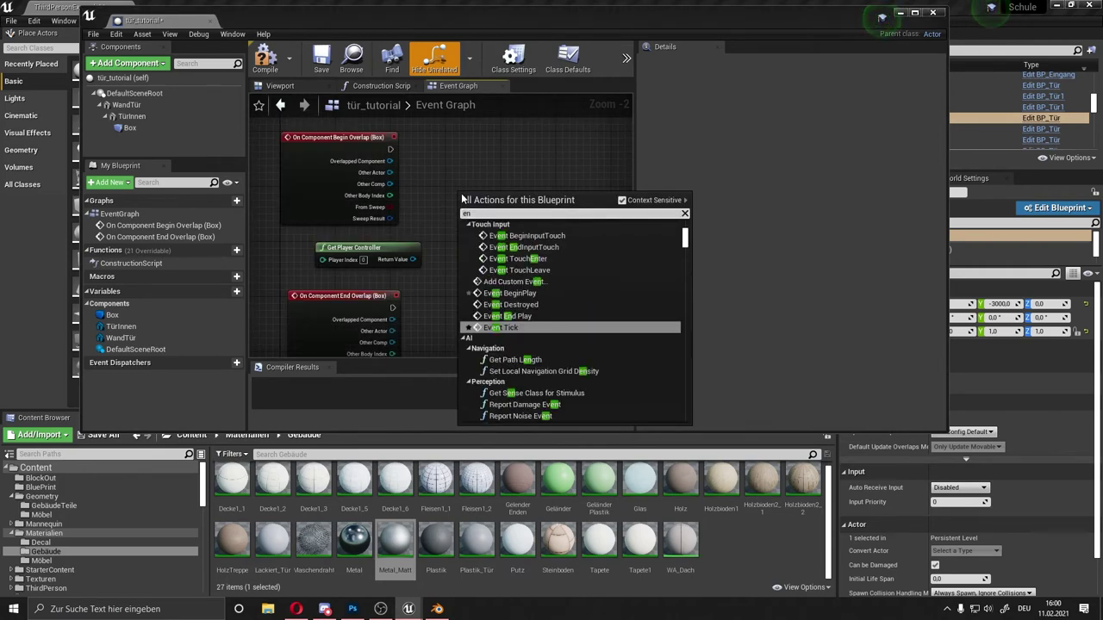
type("able")
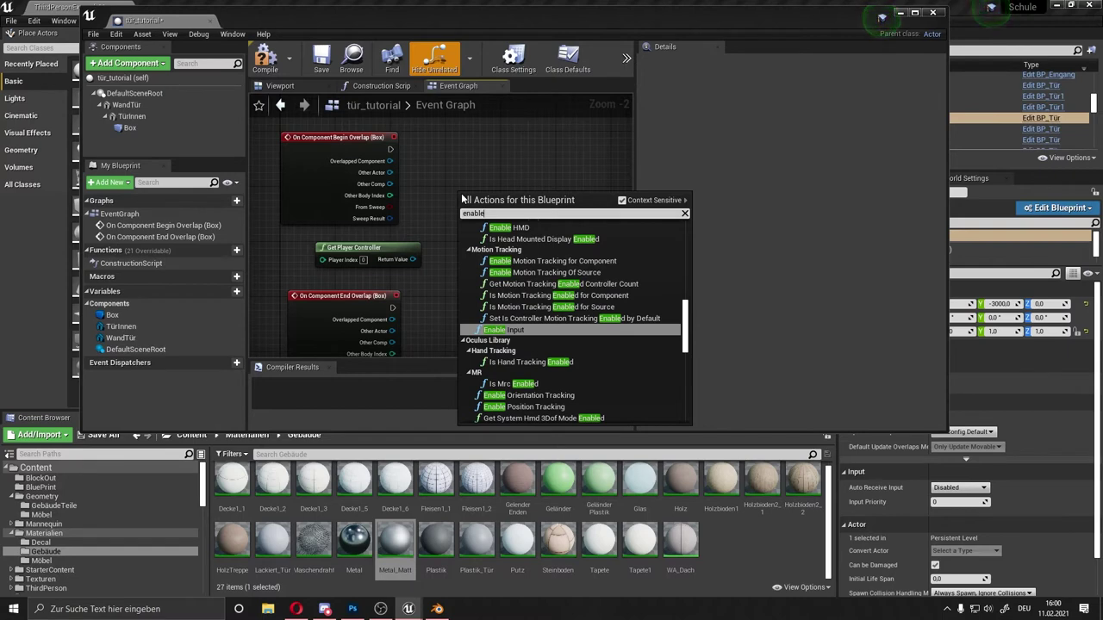
key("Return")
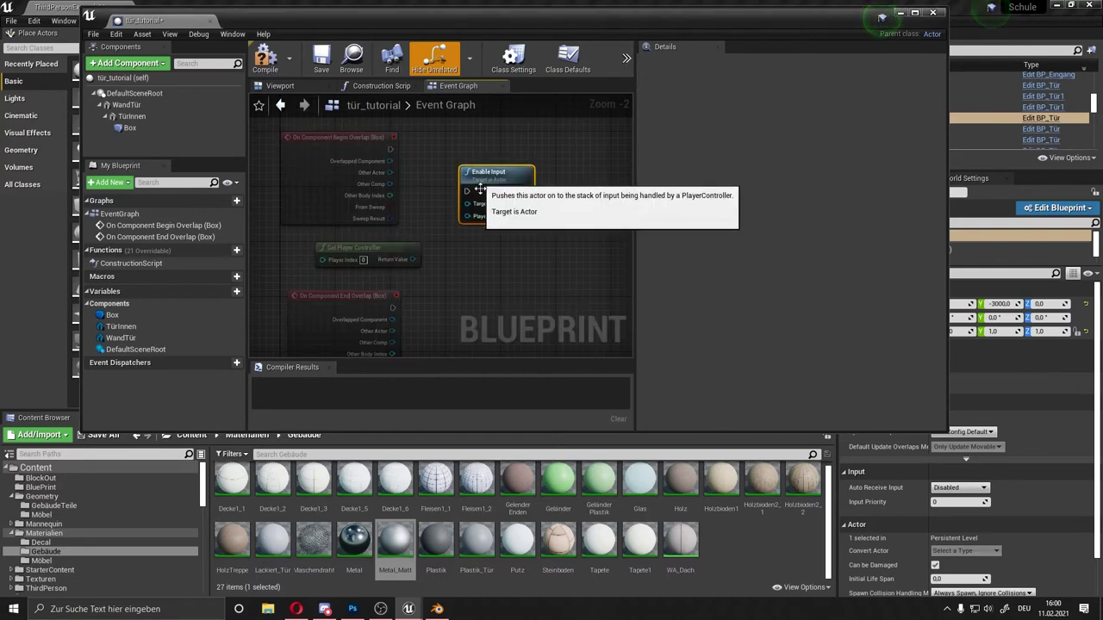
left_click_drag(461, 191, 461, 163)
right_click(490, 285)
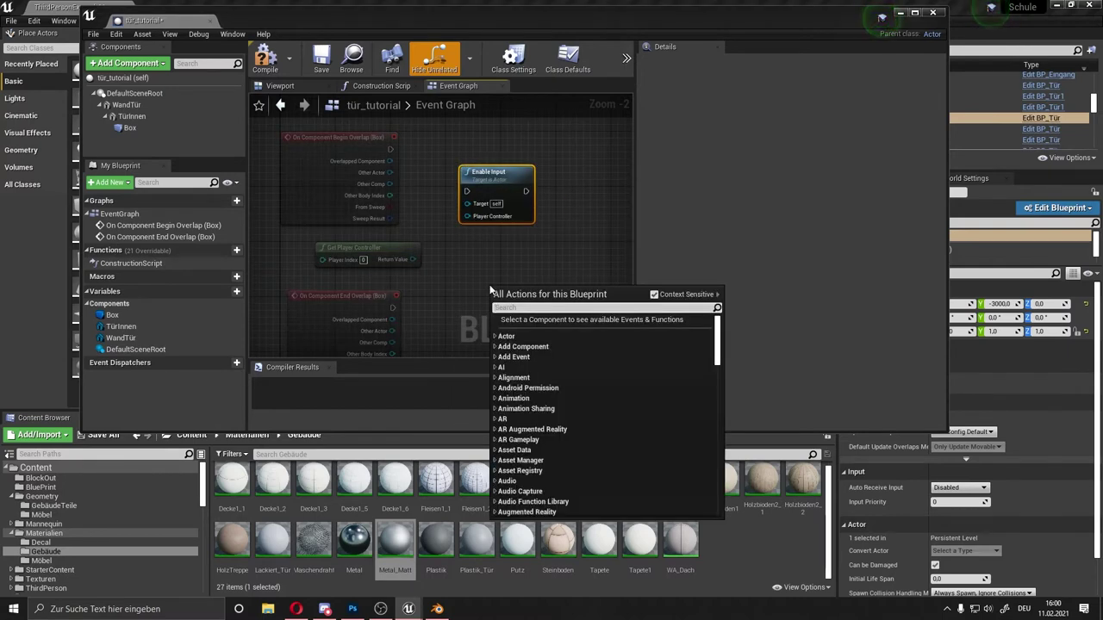
type("disable")
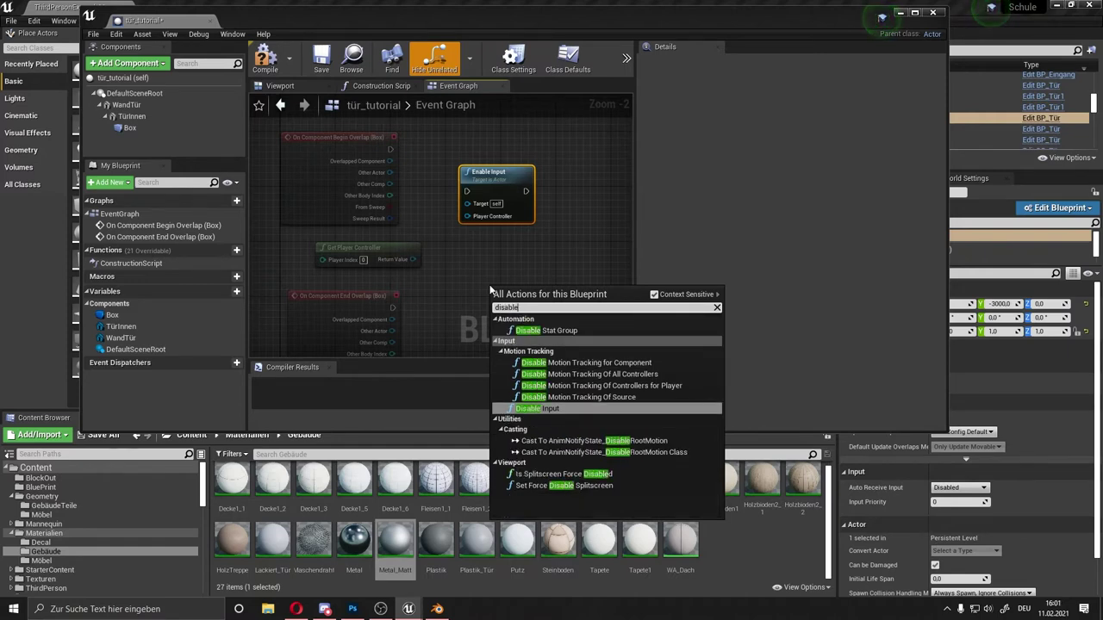
left_click(549, 407)
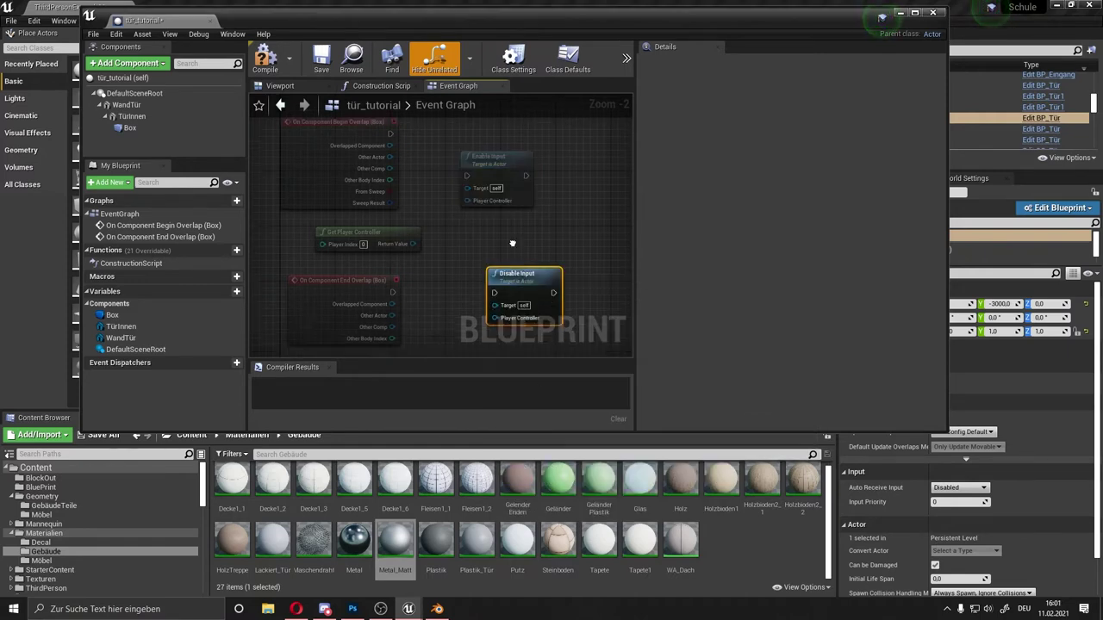
Step: Wire End Overlap into Disable Input, with Get Player Controller as its Player Controller
right_click_drag(500, 281, 504, 241)
left_click_drag(517, 250, 504, 257)
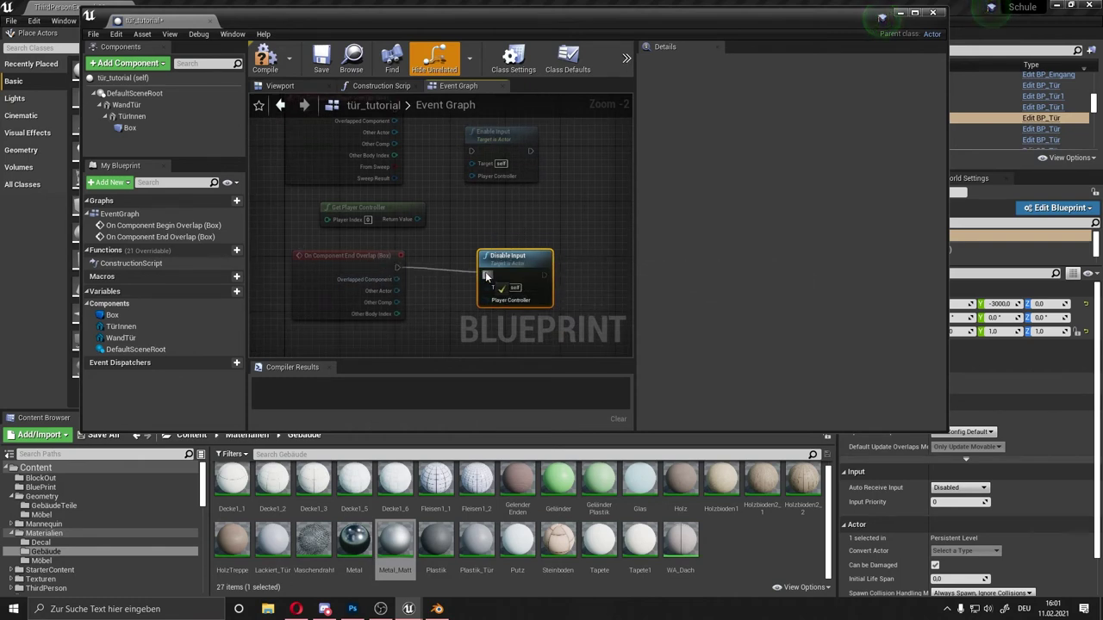
left_click_drag(485, 274, 487, 274)
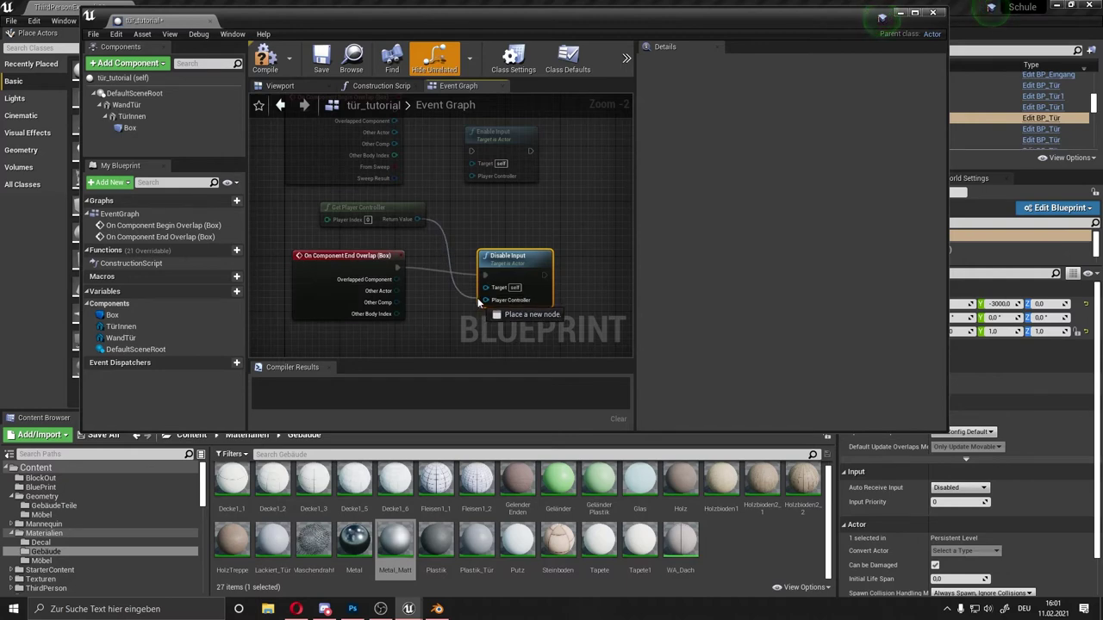
left_click_drag(461, 274, 485, 300)
right_click_drag(442, 216, 440, 246)
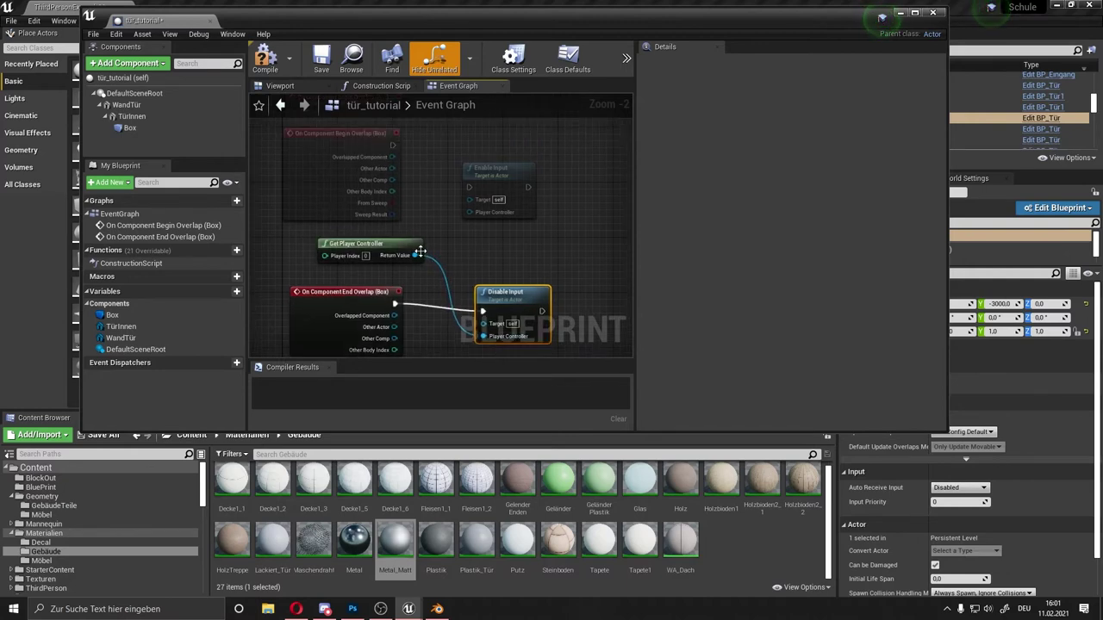
Step: Wire Begin Overlap into Enable Input, with Get Player Controller as its Player Controller
left_click_drag(414, 248, 463, 213)
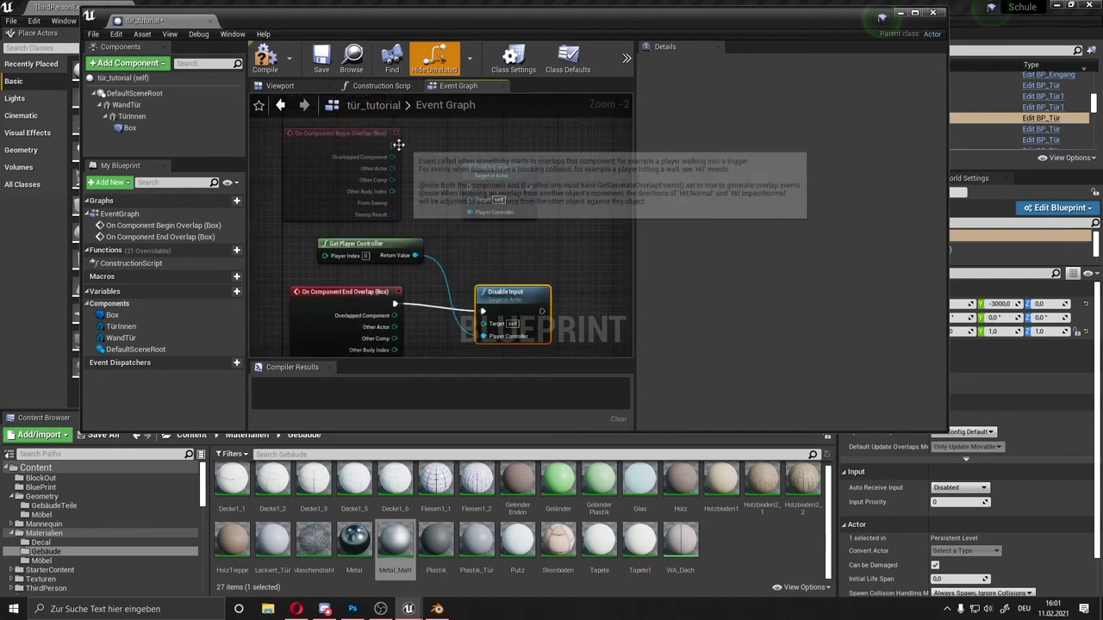
left_click_drag(393, 145, 469, 187)
right_click_drag(546, 262, 536, 243)
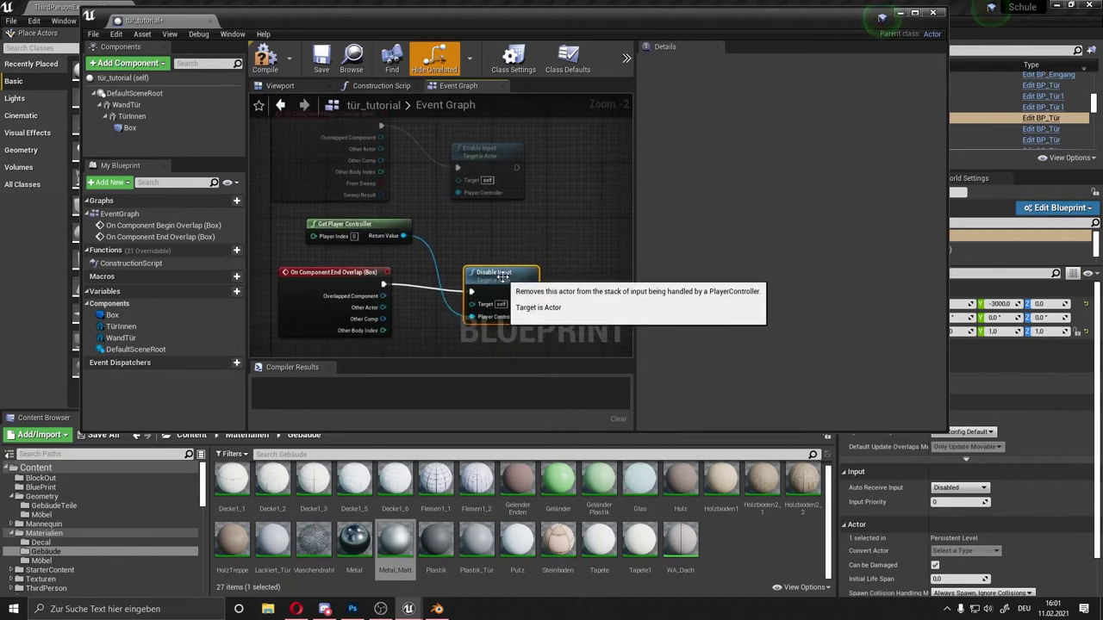
left_click_drag(482, 284, 459, 270)
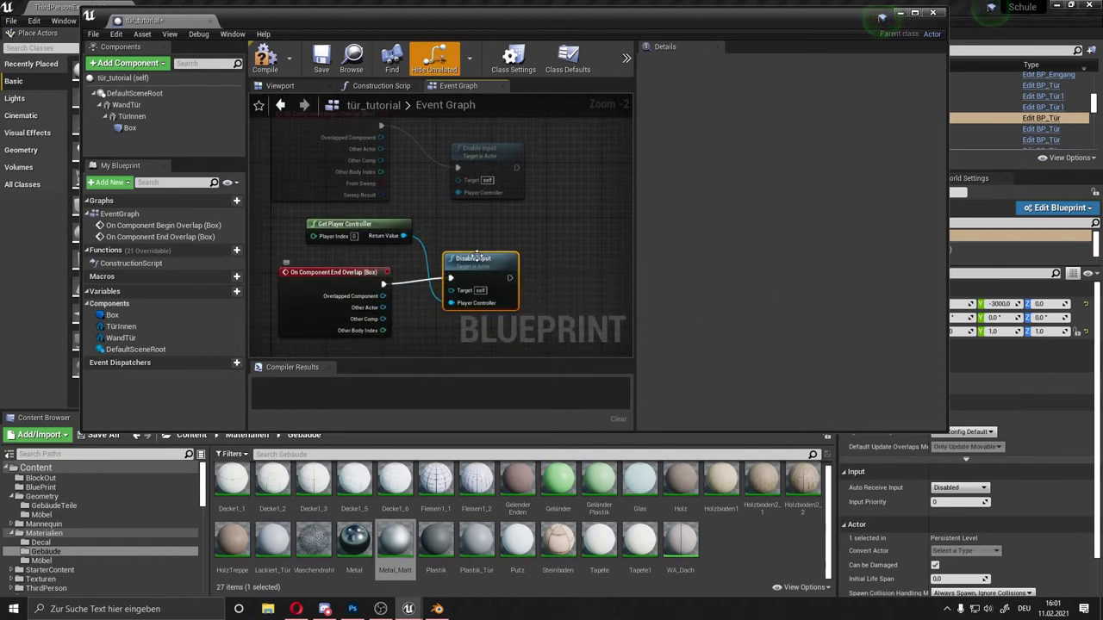
right_click_drag(386, 283, 374, 341)
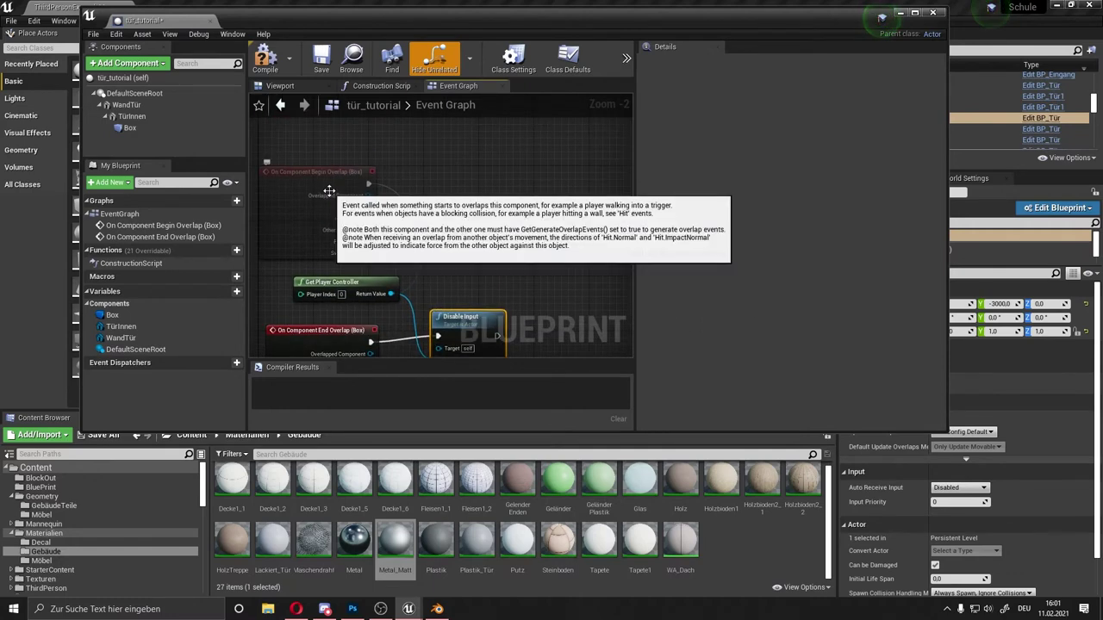
left_click_drag(481, 215, 475, 201)
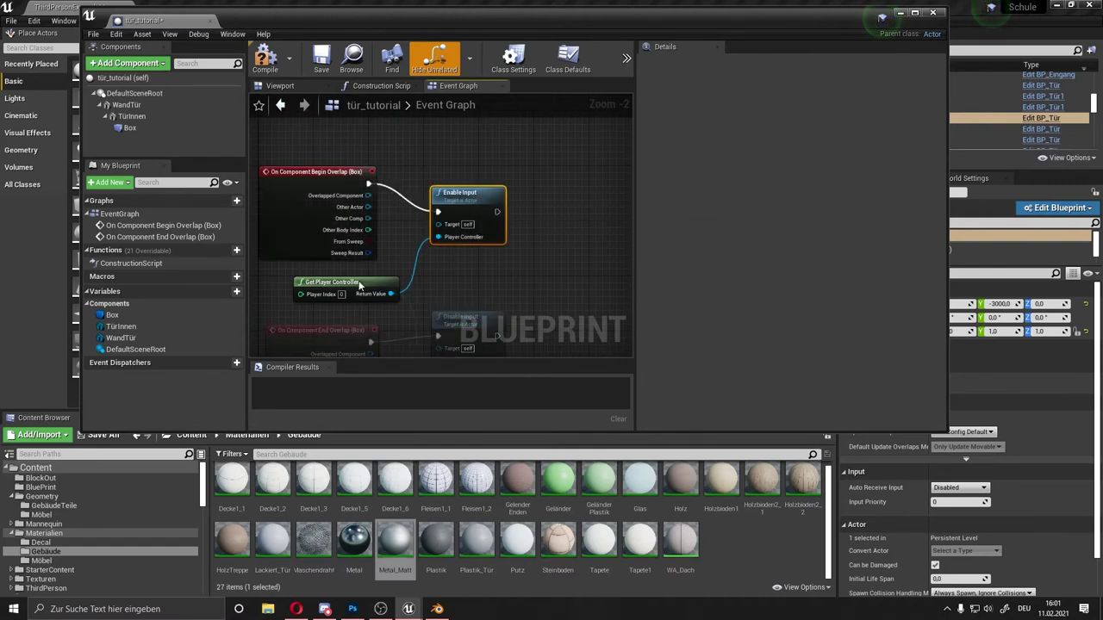
right_click_drag(520, 283, 399, 242)
Step: In the graph's action menu, expand Input and then Keyboard Events
scroll(399, 242, "down", 2)
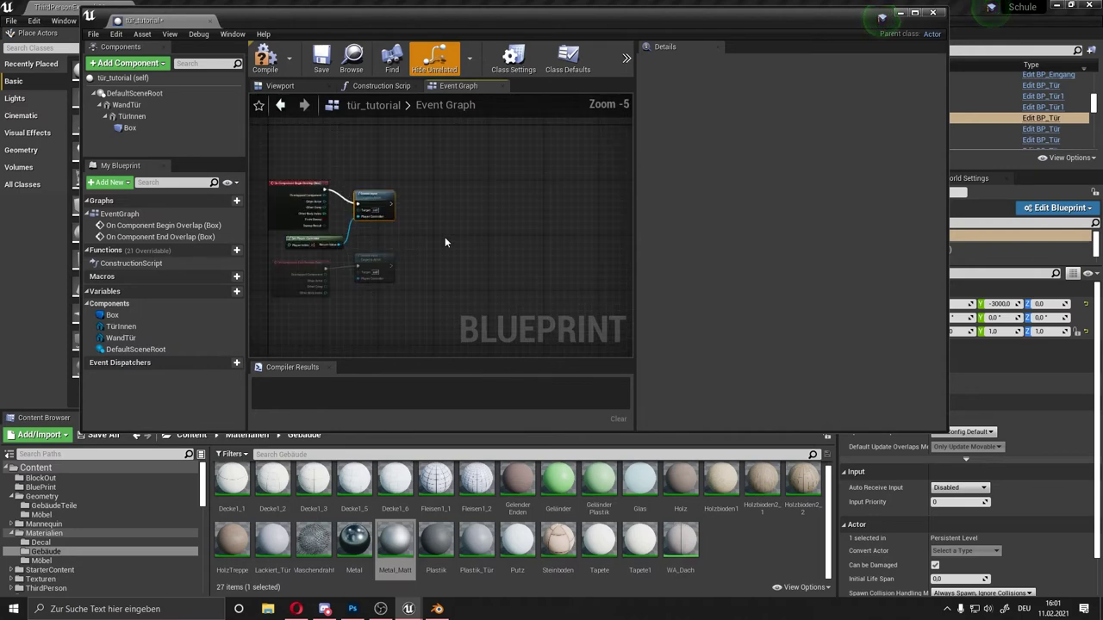
scroll(370, 241, "down", 2)
scroll(413, 252, "down", 1)
scroll(434, 257, "up", 3)
right_click(435, 257)
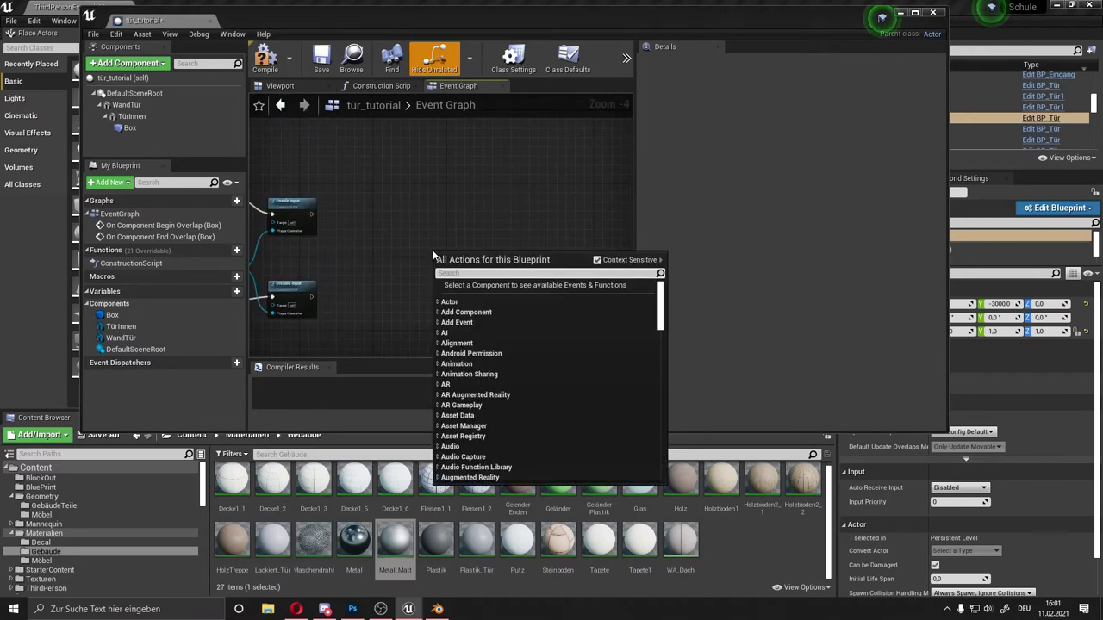
scroll(477, 392, "down", 2)
scroll(478, 392, "down", 3)
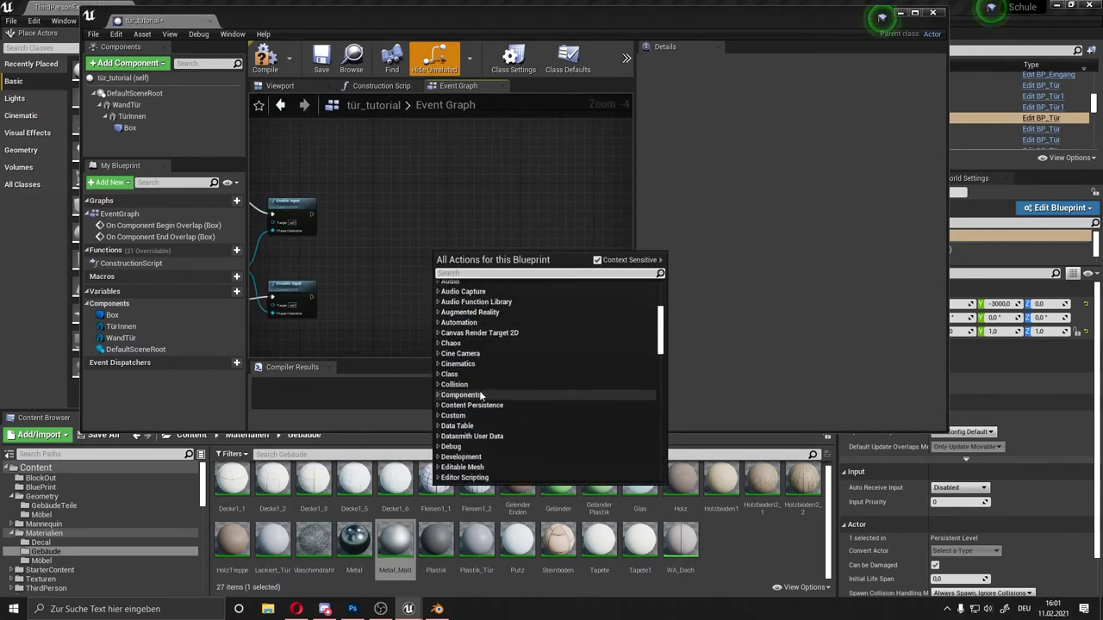
scroll(479, 392, "down", 3)
scroll(482, 392, "down", 2)
scroll(482, 393, "down", 2)
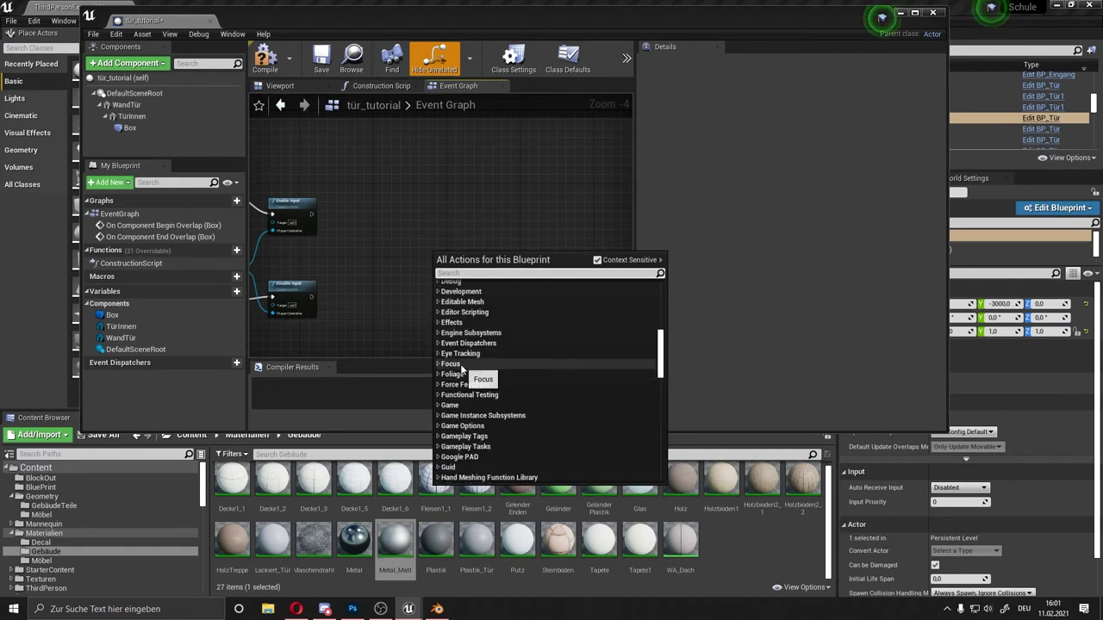
scroll(460, 402, "down", 2)
scroll(460, 401, "down", 2)
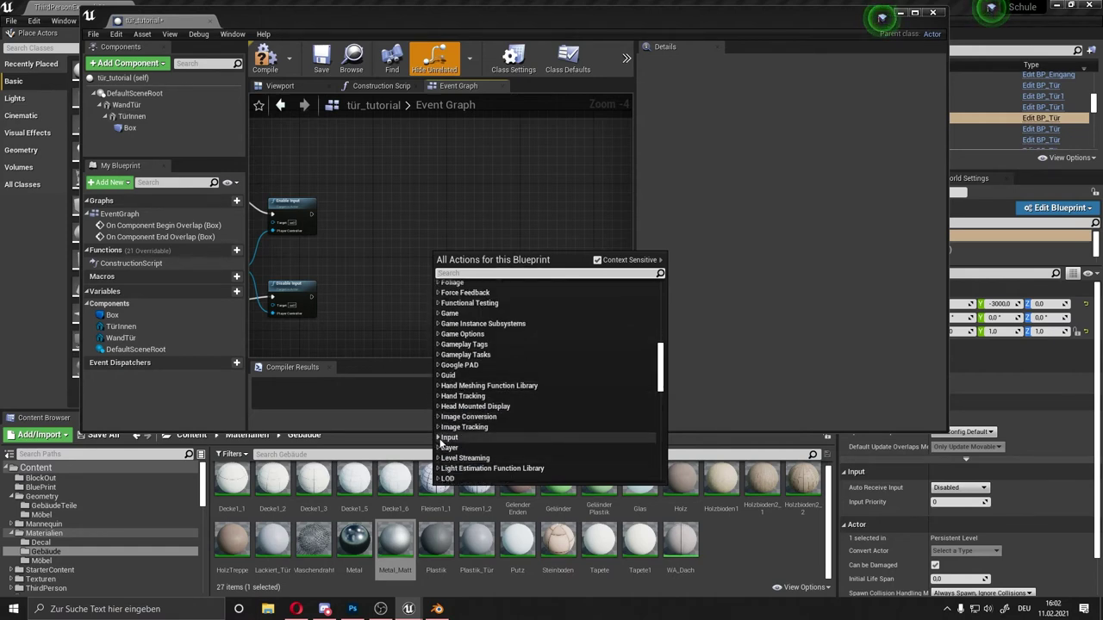
left_click(439, 438)
scroll(456, 427, "down", 2)
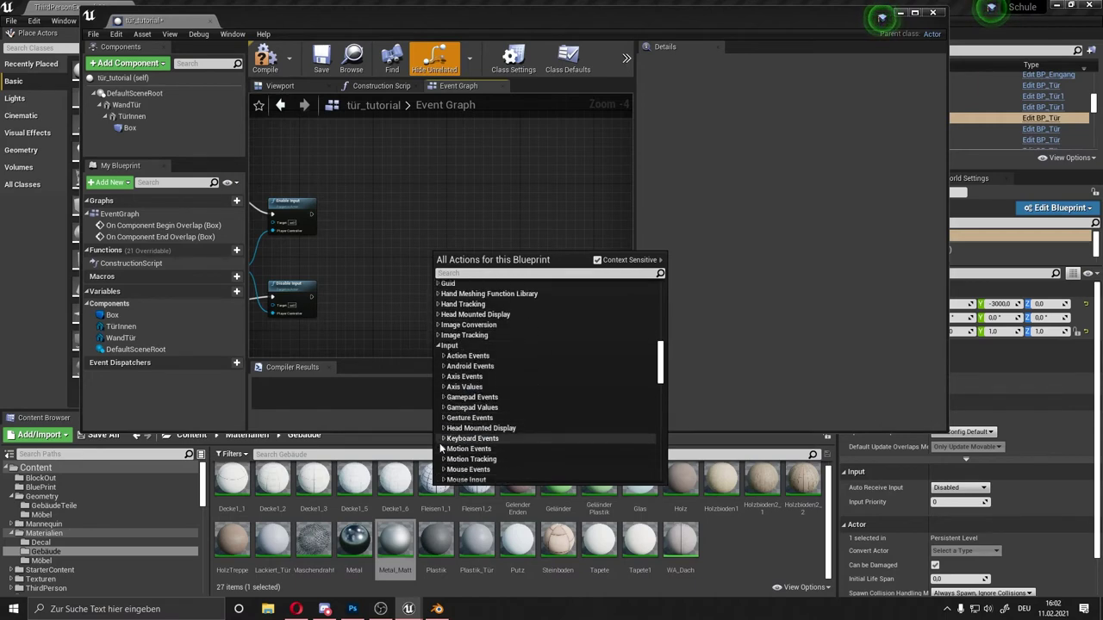
left_click(443, 439)
left_click(443, 439)
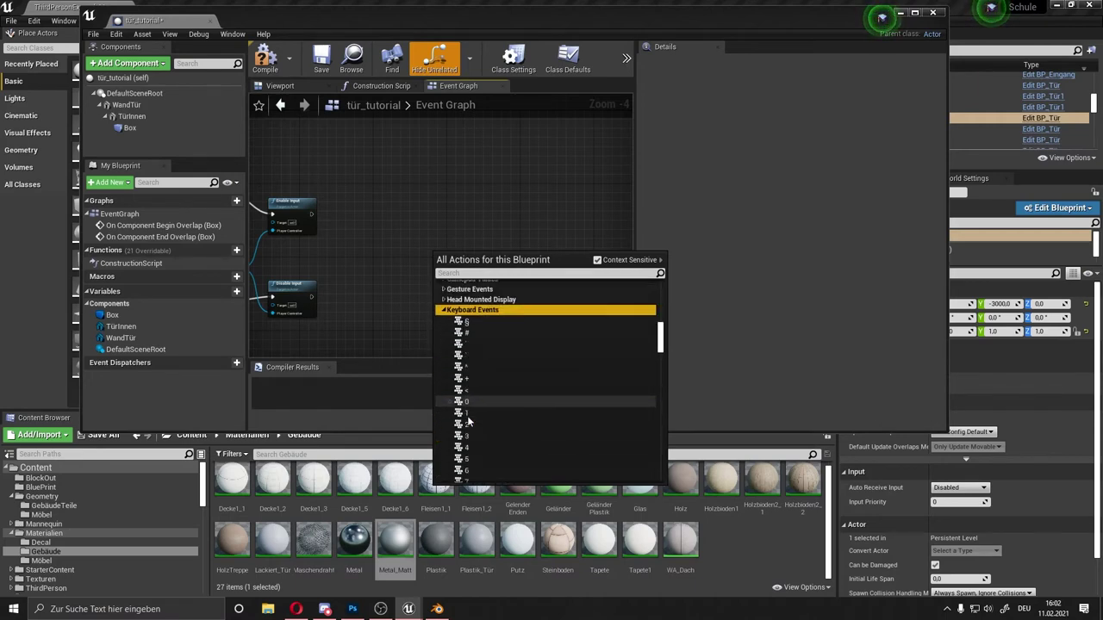
Step: Add the E keyboard event node from the Keyboard Events list
scroll(470, 422, "down", 3)
scroll(492, 408, "down", 3)
scroll(492, 408, "down", 3)
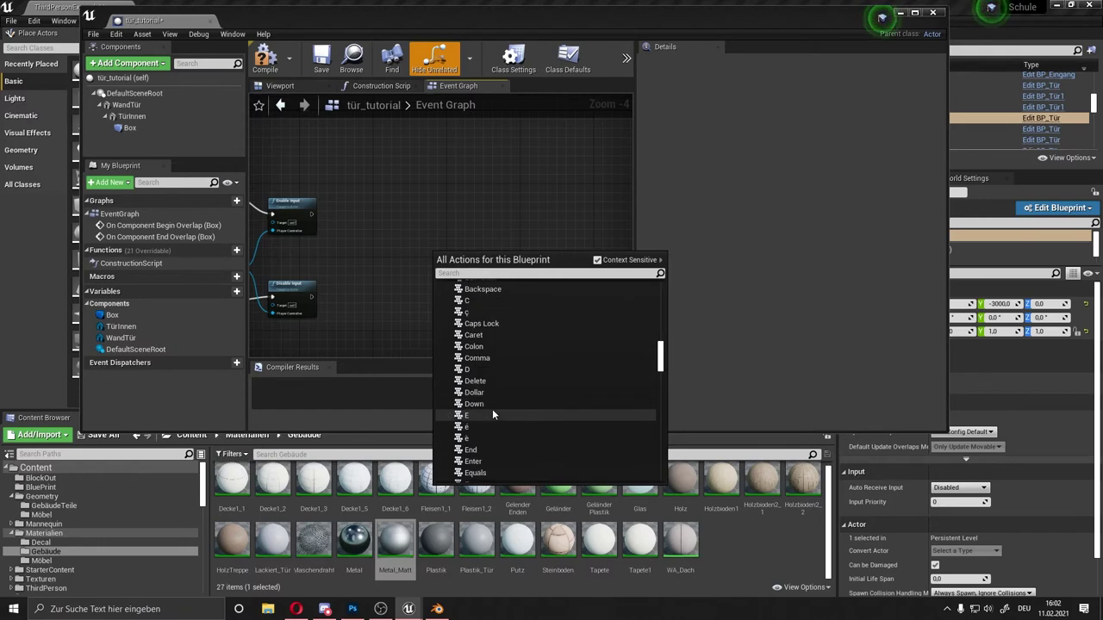
left_click(481, 415)
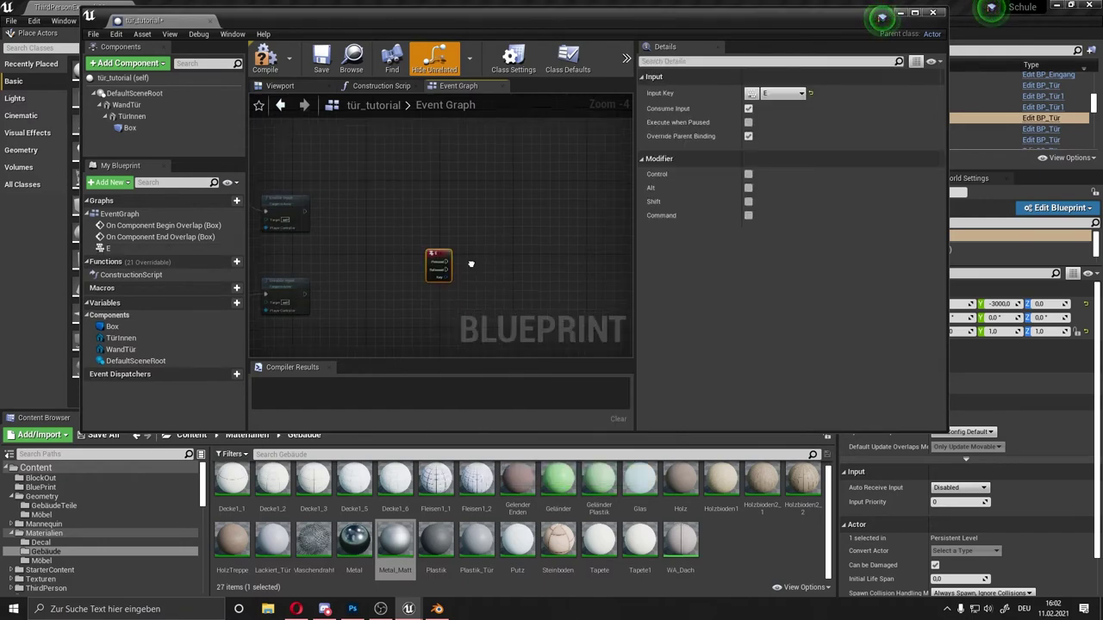
scroll(446, 246, "up", 2)
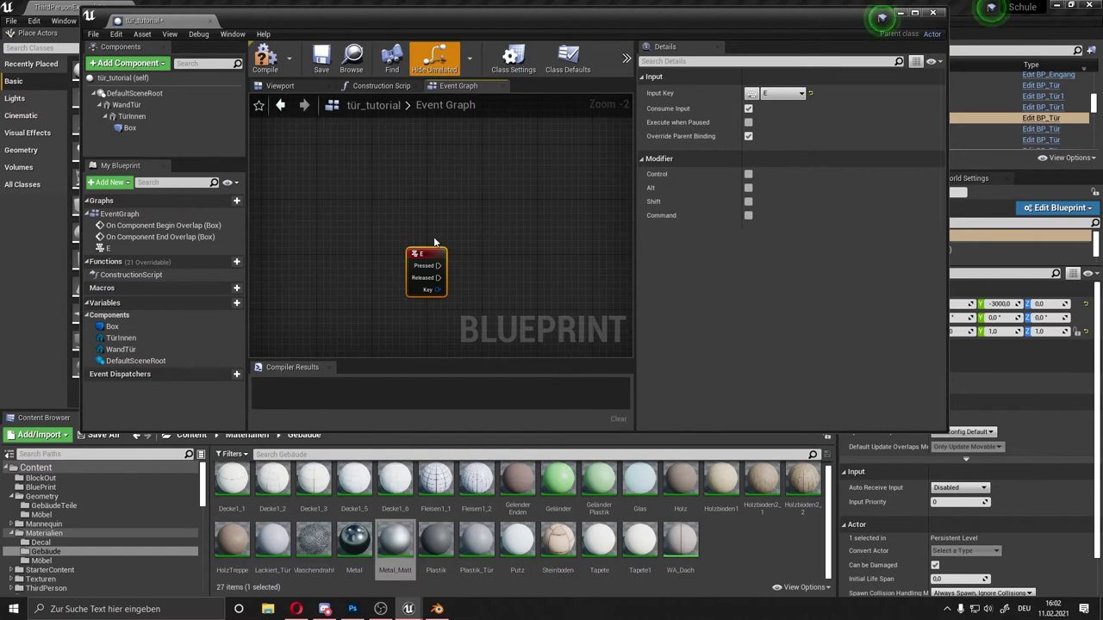
right_click_drag(434, 236, 471, 255)
Step: Add a Branch node wired to the E key event's Pressed output
left_click_drag(471, 253, 450, 247)
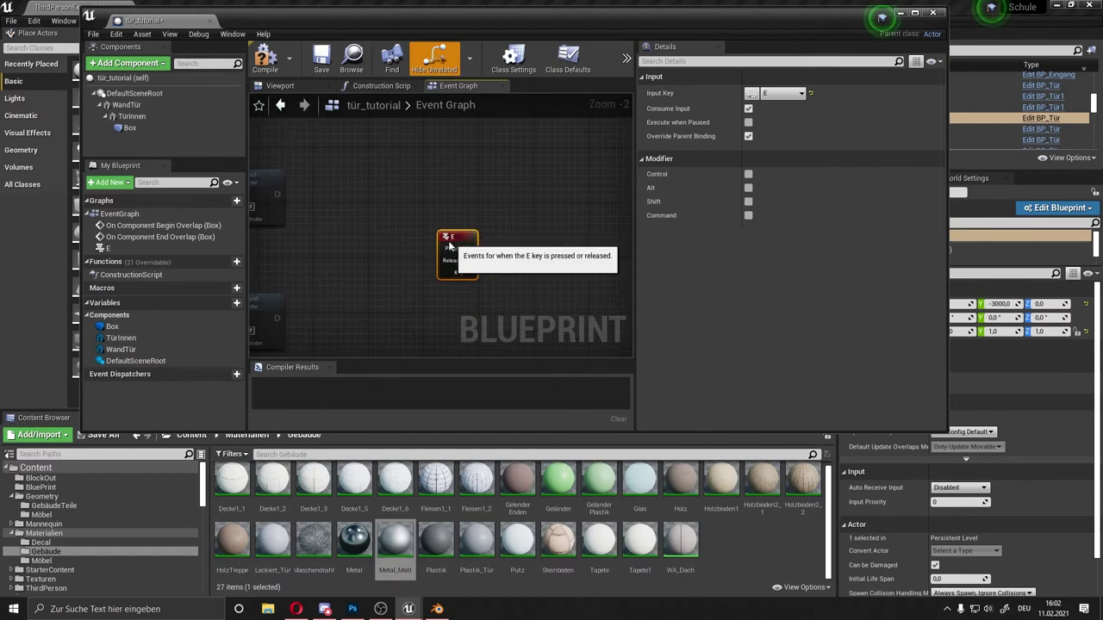
right_click_drag(532, 260, 349, 271)
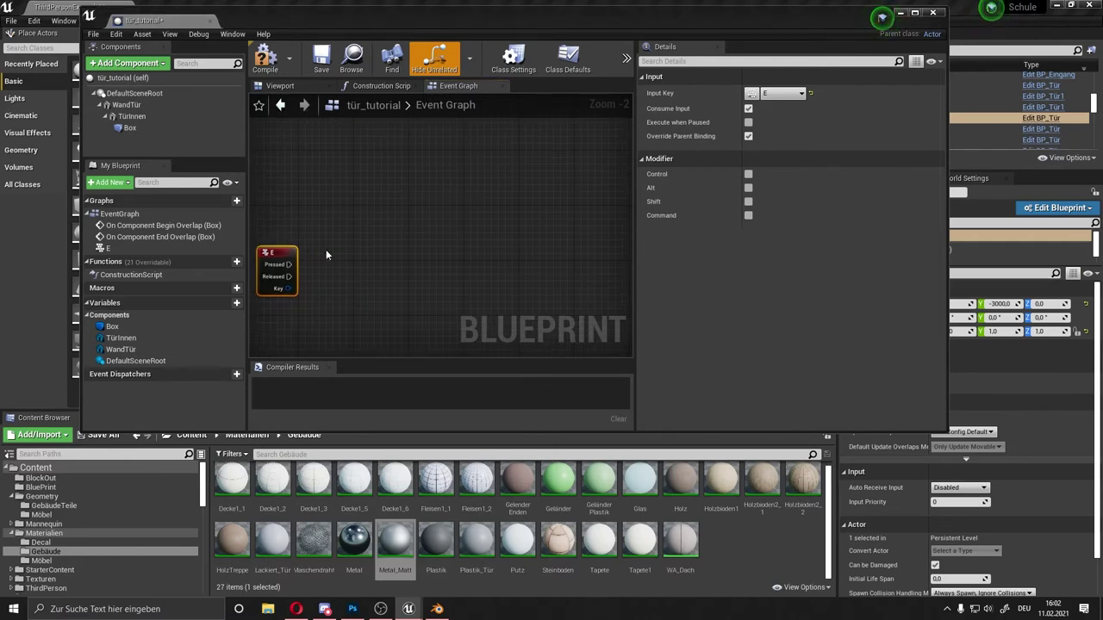
left_click_drag(290, 263, 434, 245)
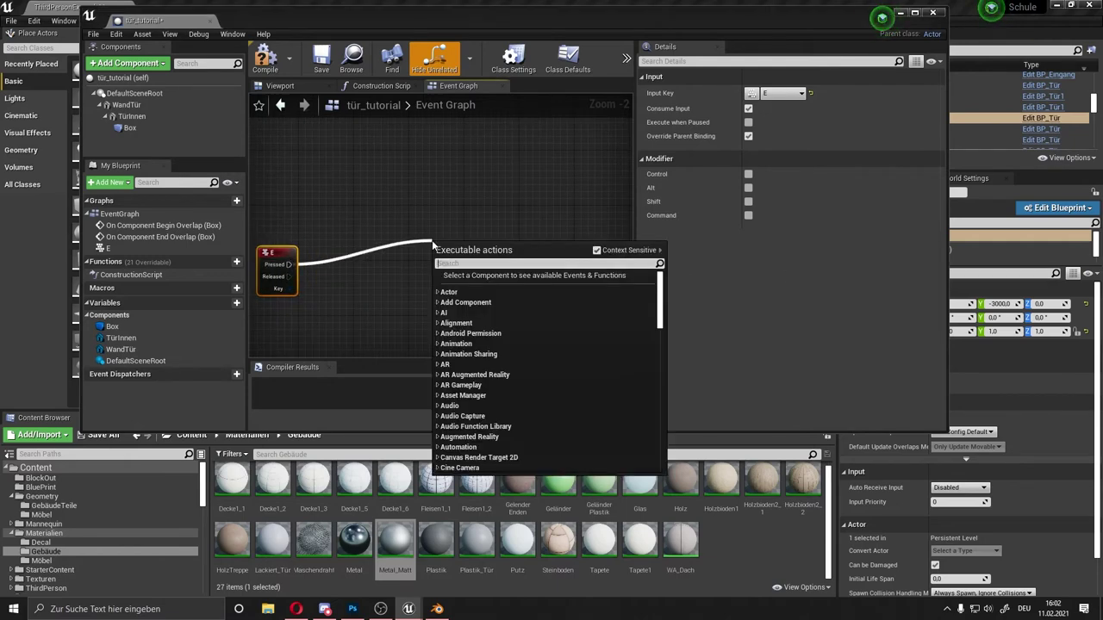
type("b")
key("Return")
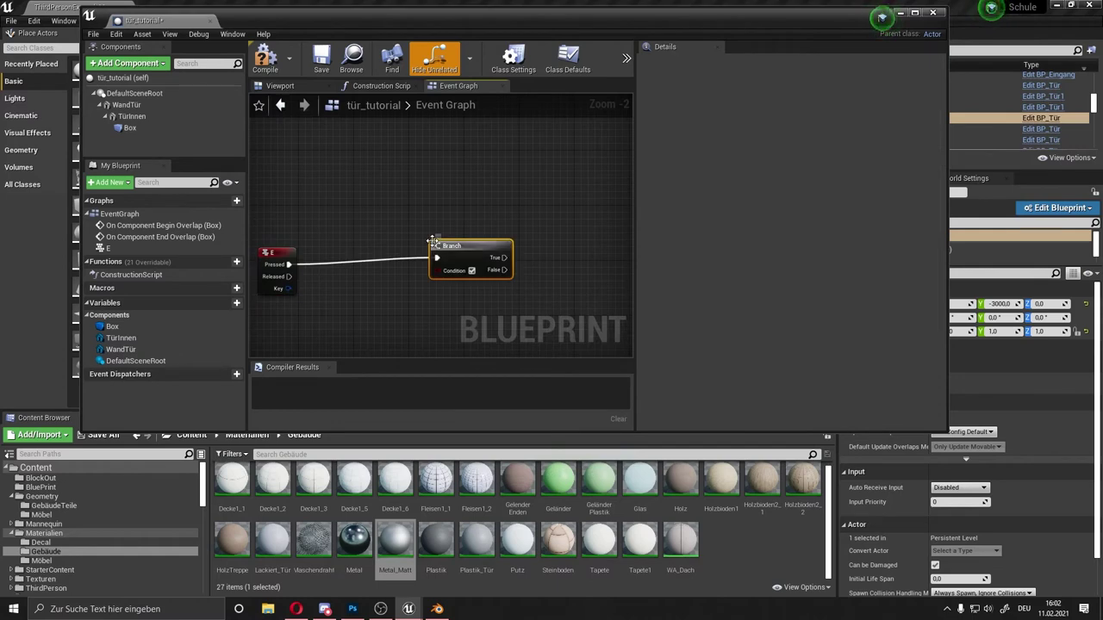
left_click_drag(441, 255, 385, 265)
right_click_drag(508, 240, 389, 234)
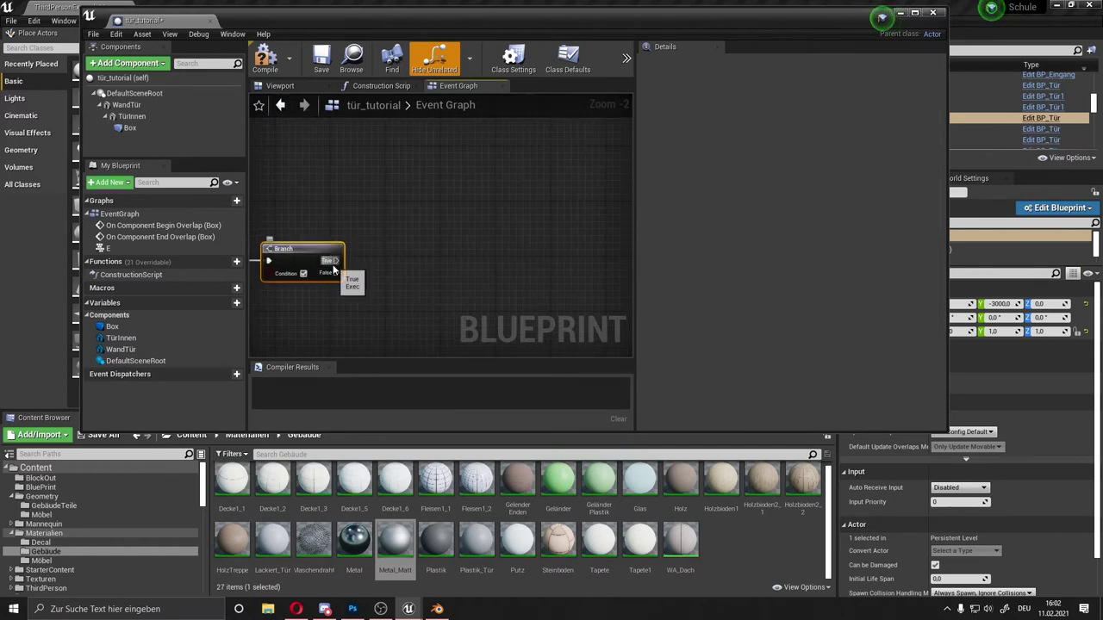
Step: Add a Timeline named Tür, played from the Branch's True output
left_click_drag(335, 260, 418, 222)
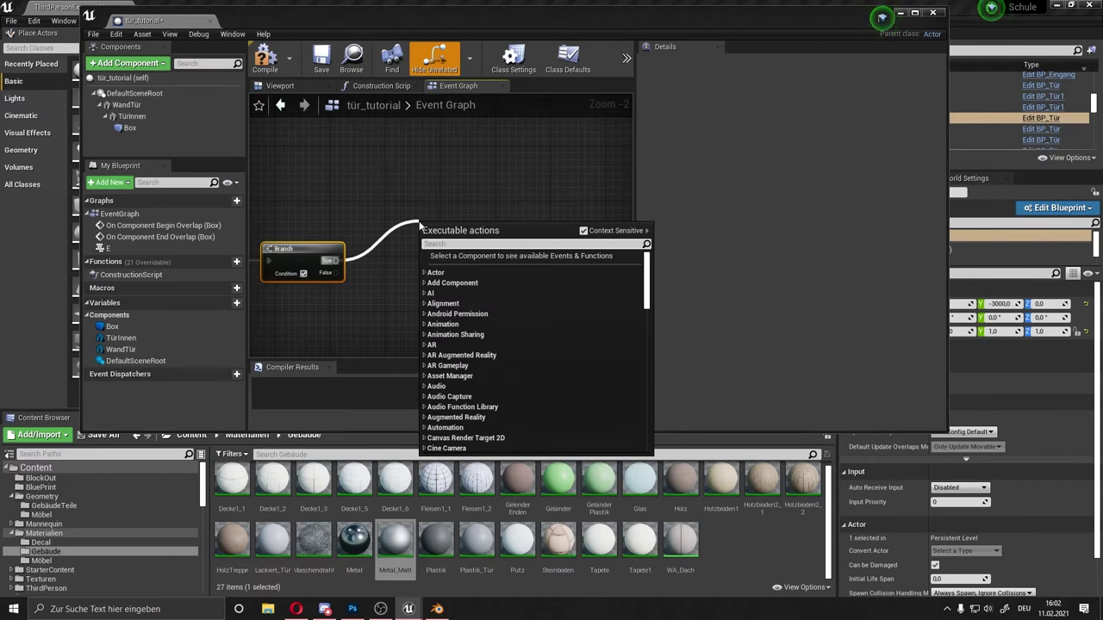
type("tim")
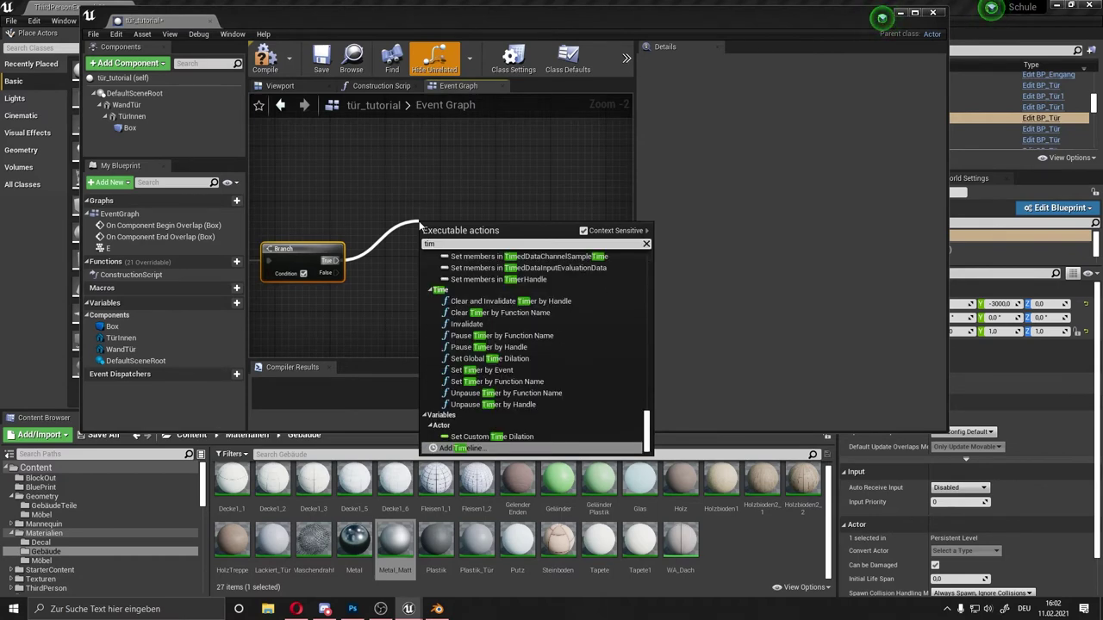
type("el")
key("Return")
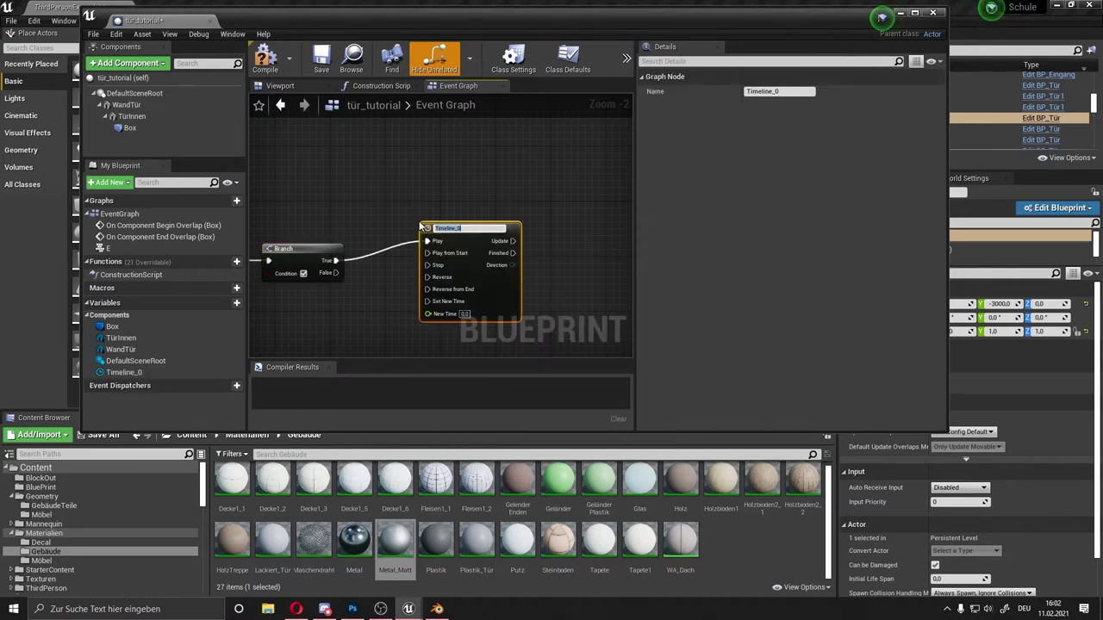
type("Tür")
key("Return")
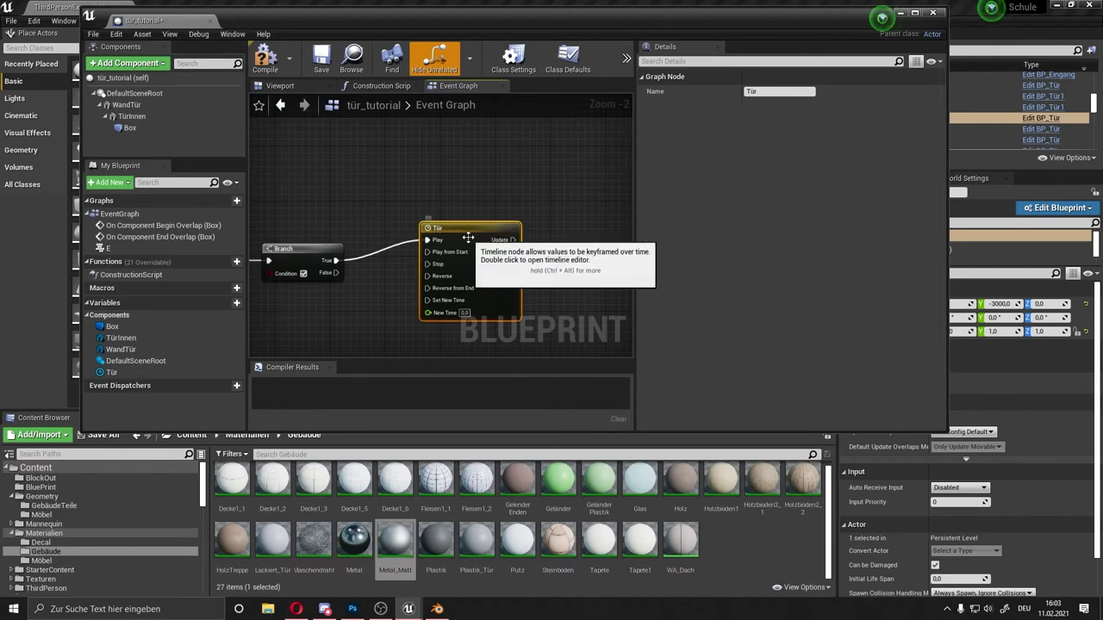
left_click_drag(468, 237, 443, 163)
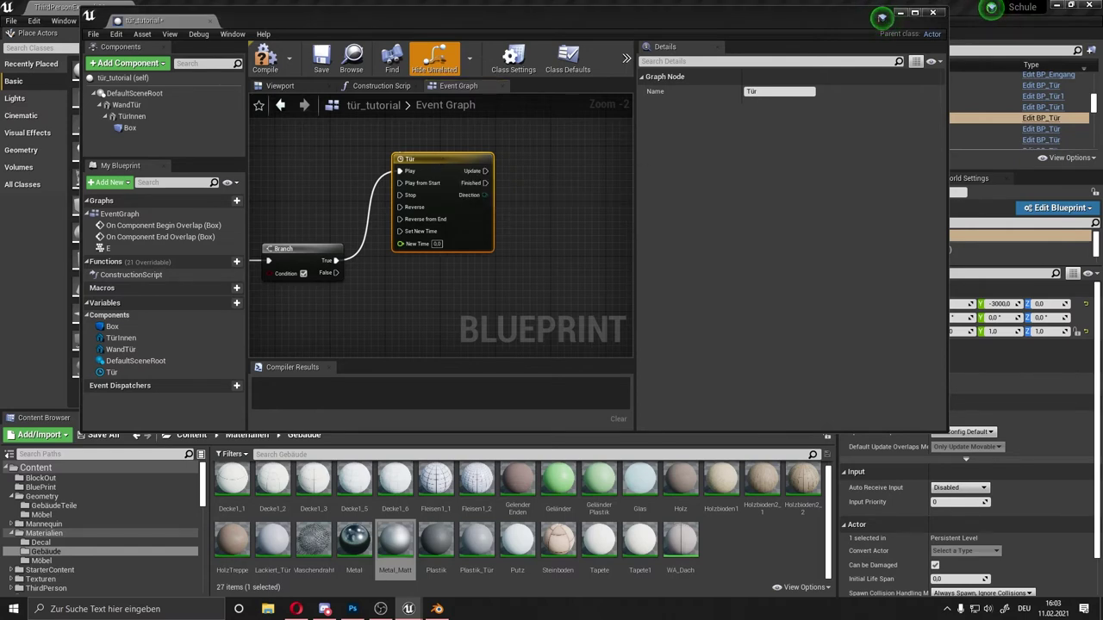
Step: In the Tür timeline, add a float track and two keys on its curve
double_click(415, 158)
left_click(262, 117)
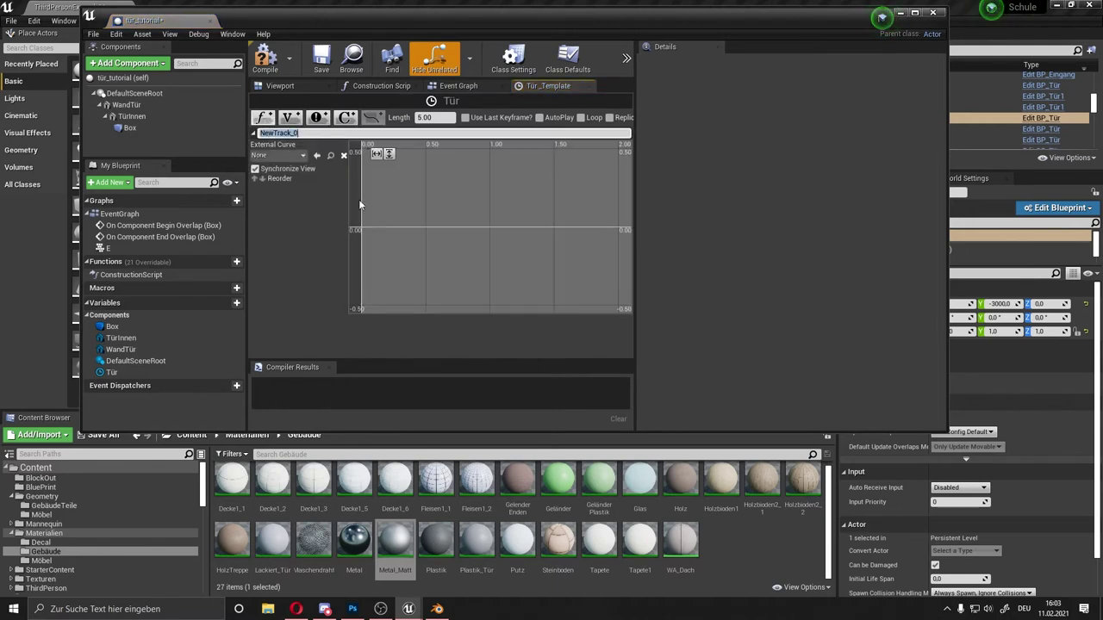
right_click(471, 196)
left_click(495, 212)
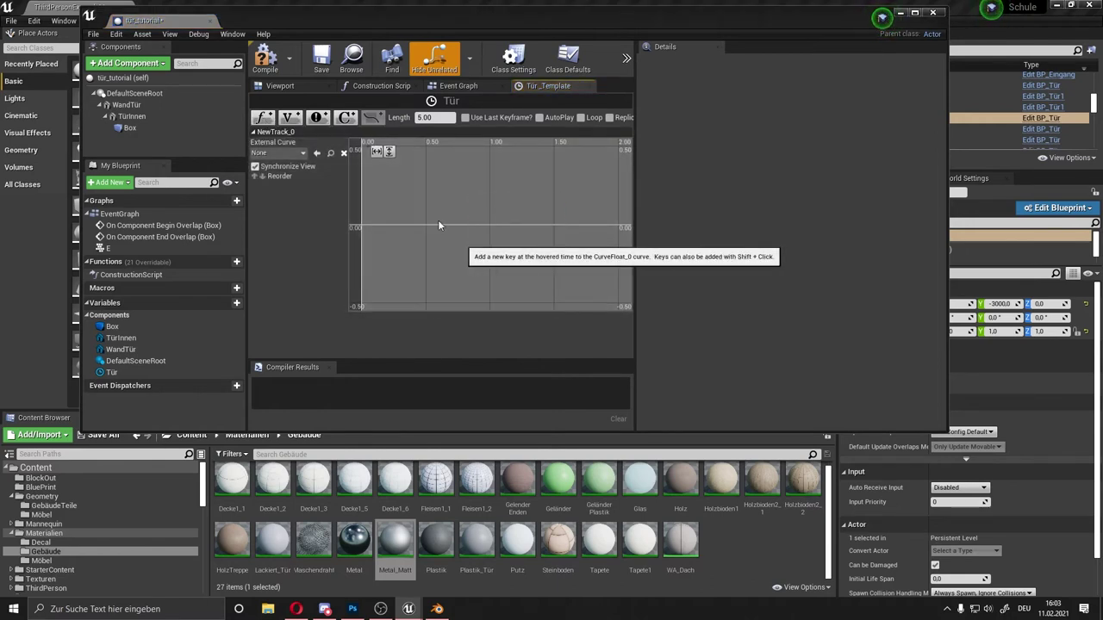
right_click(375, 221)
left_click(405, 230)
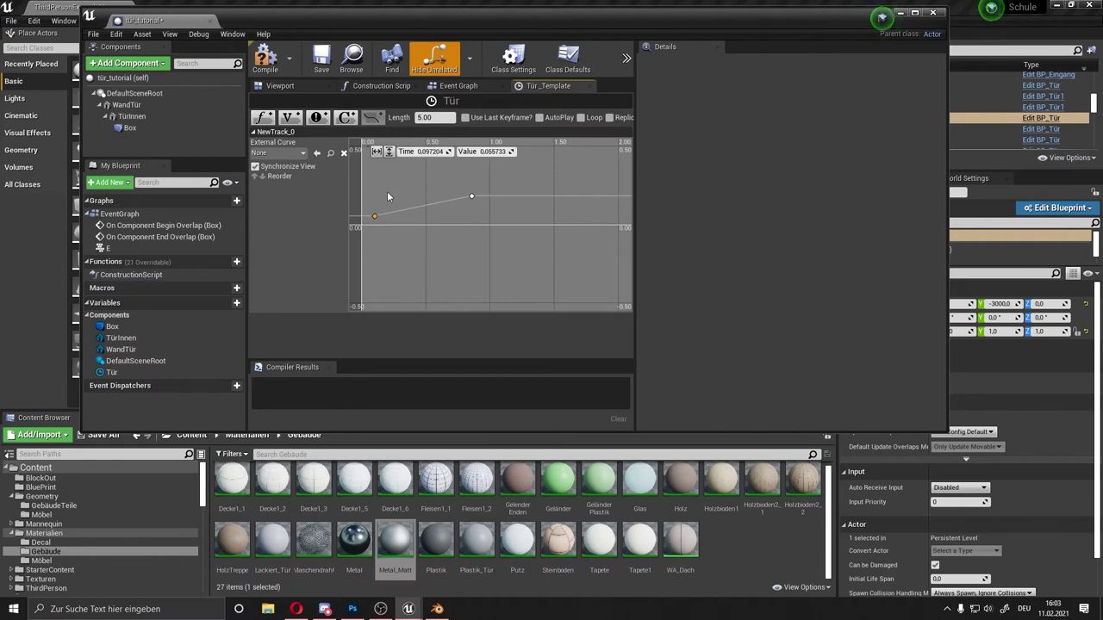
Step: Set the first key to time 0 and value 0
left_click(420, 152)
type("0")
key("Return")
type("0")
key("Return")
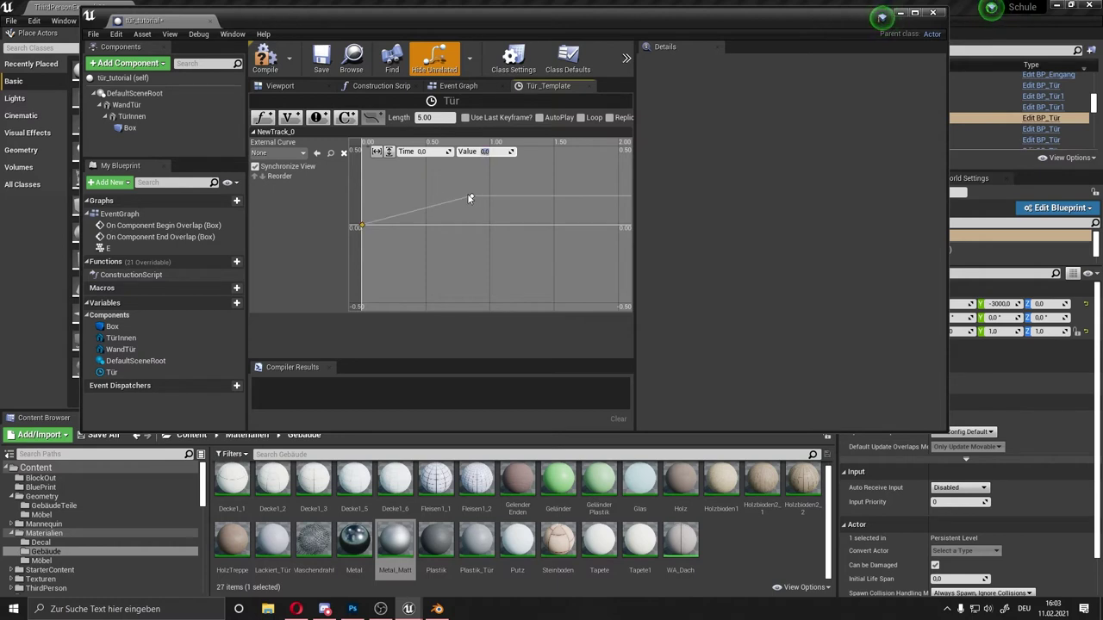
Step: Set the second key to time 2.0 and value 130
left_click(471, 197)
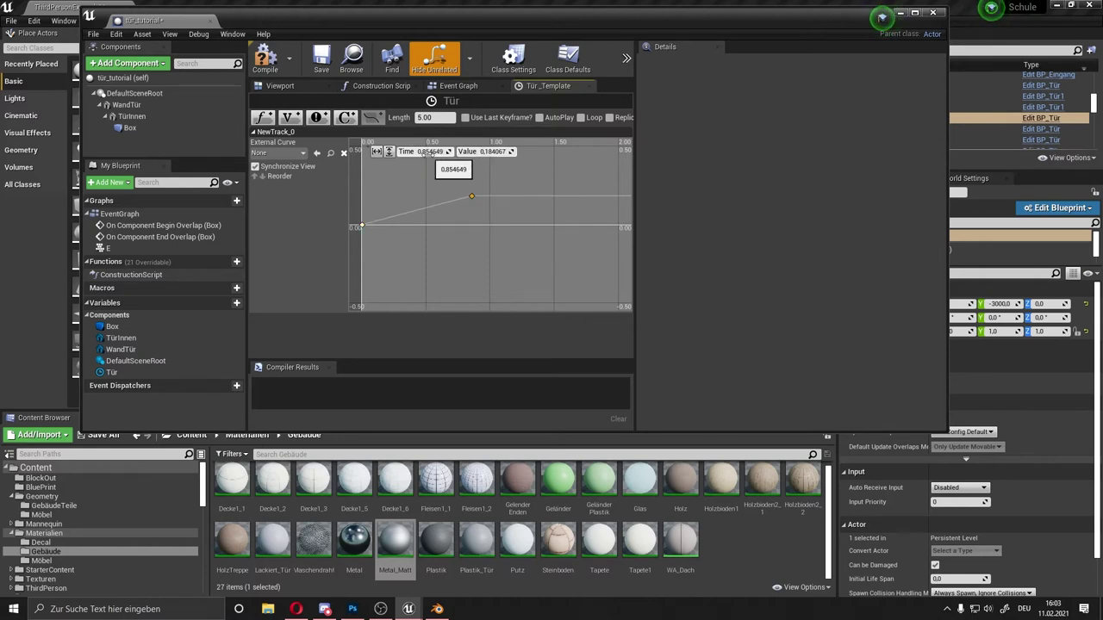
left_click(429, 152)
type("2")
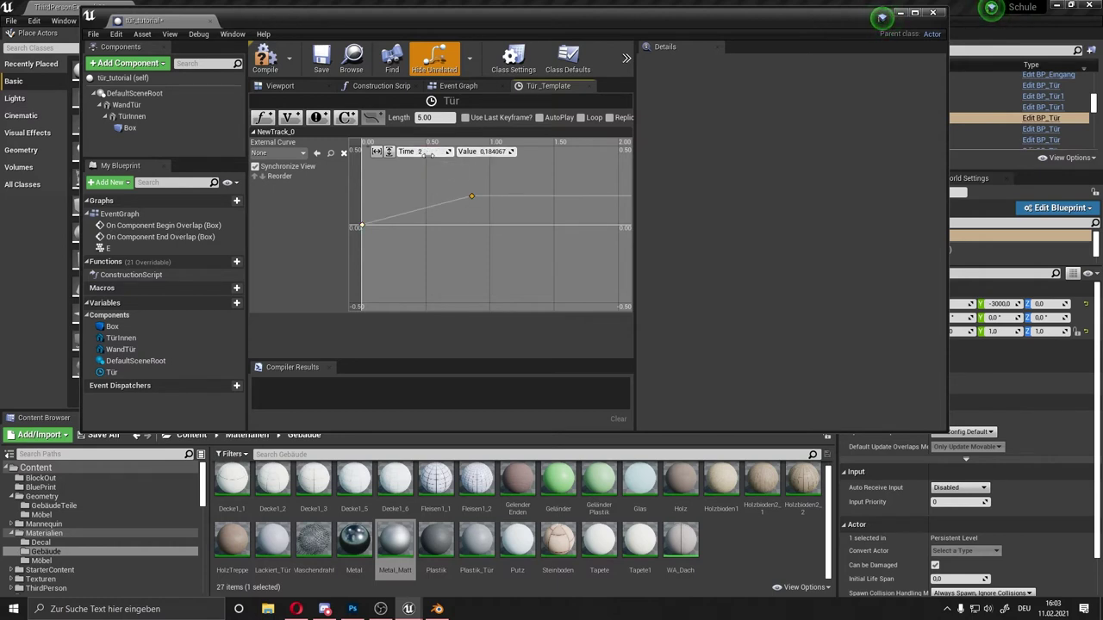
key("Return")
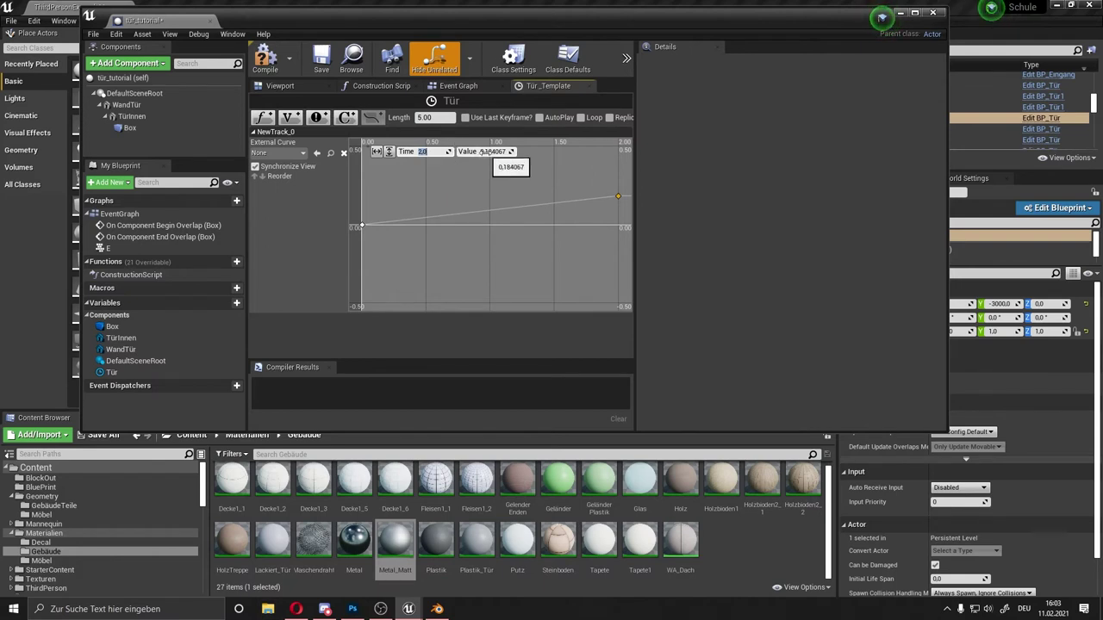
left_click(487, 152)
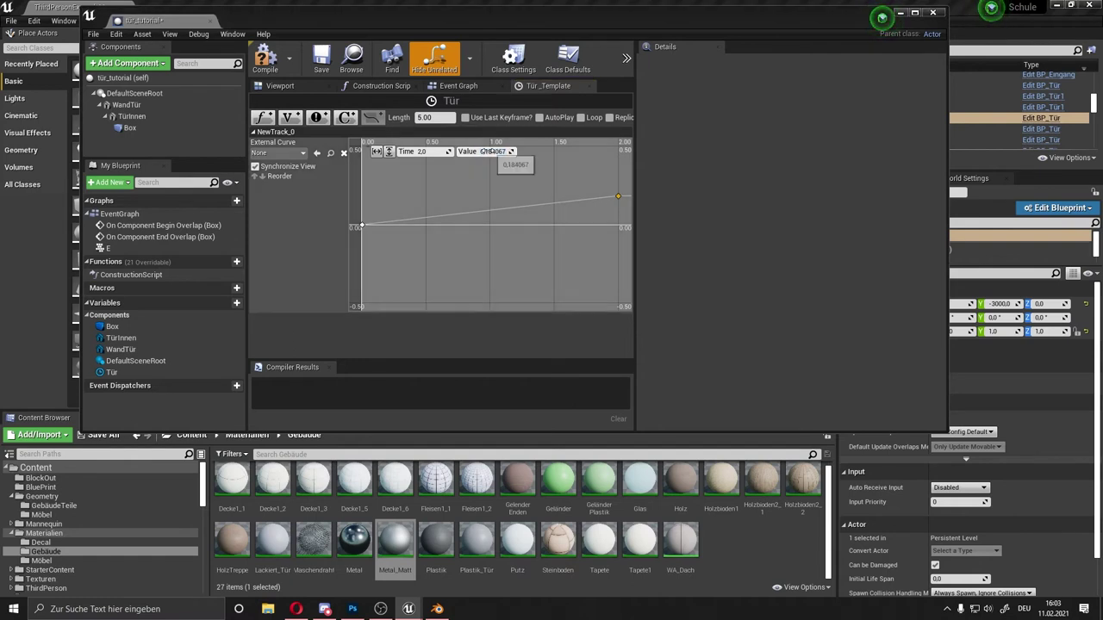
left_click(487, 152)
type("130")
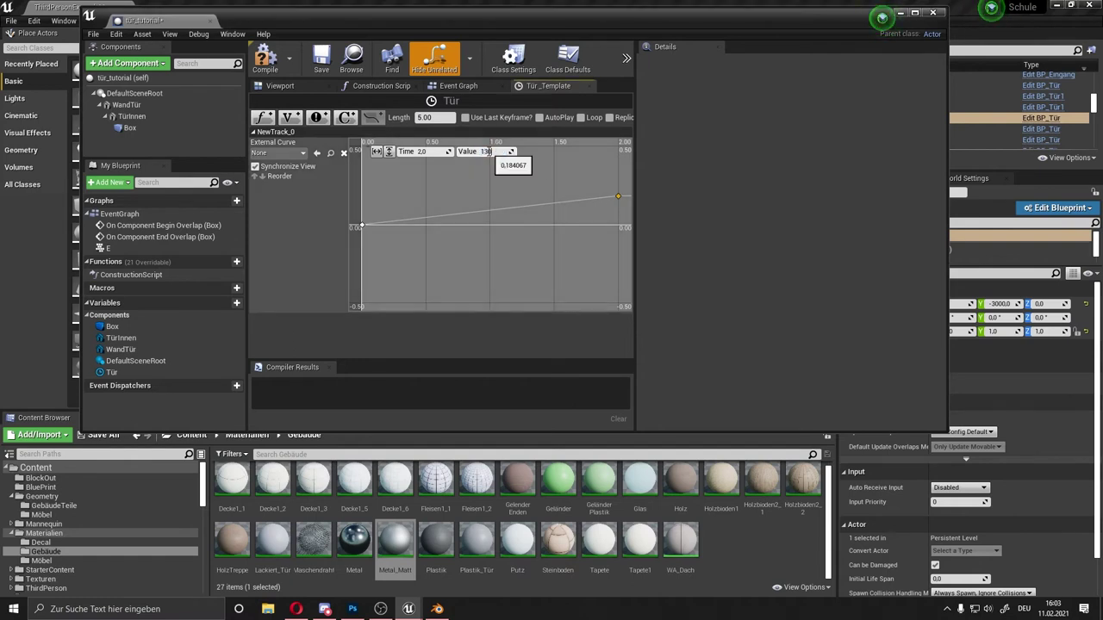
key("Return")
scroll(563, 216, "down", 5)
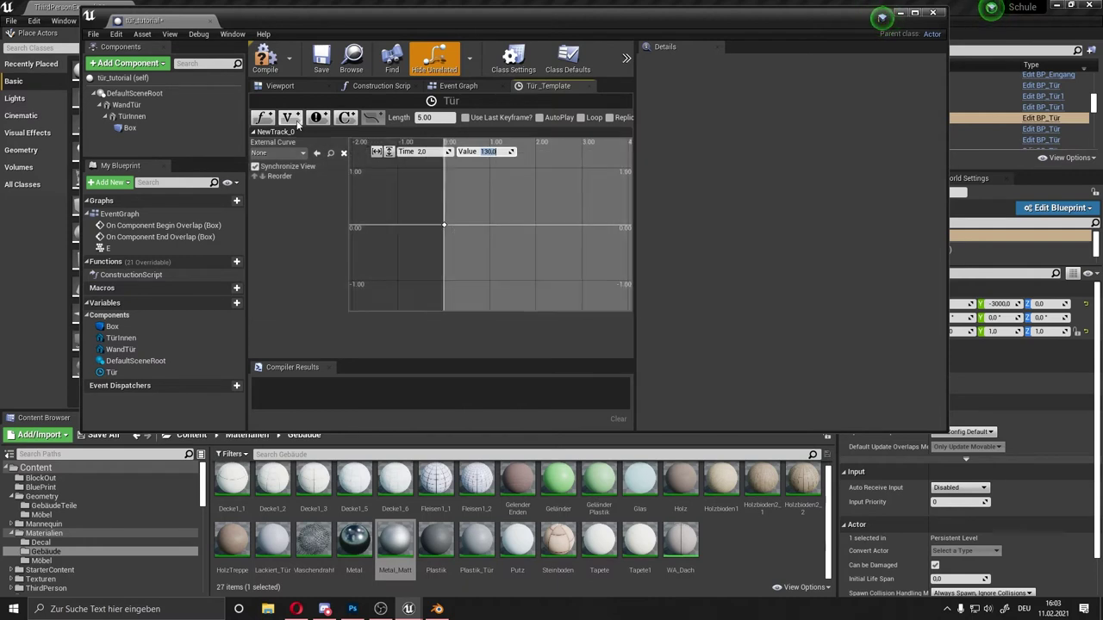
Step: Give the Tür curve's first key auto interpolation for a smooth ease, then save the blueprint
scroll(416, 204, "down", 3)
scroll(431, 276, "down", 3)
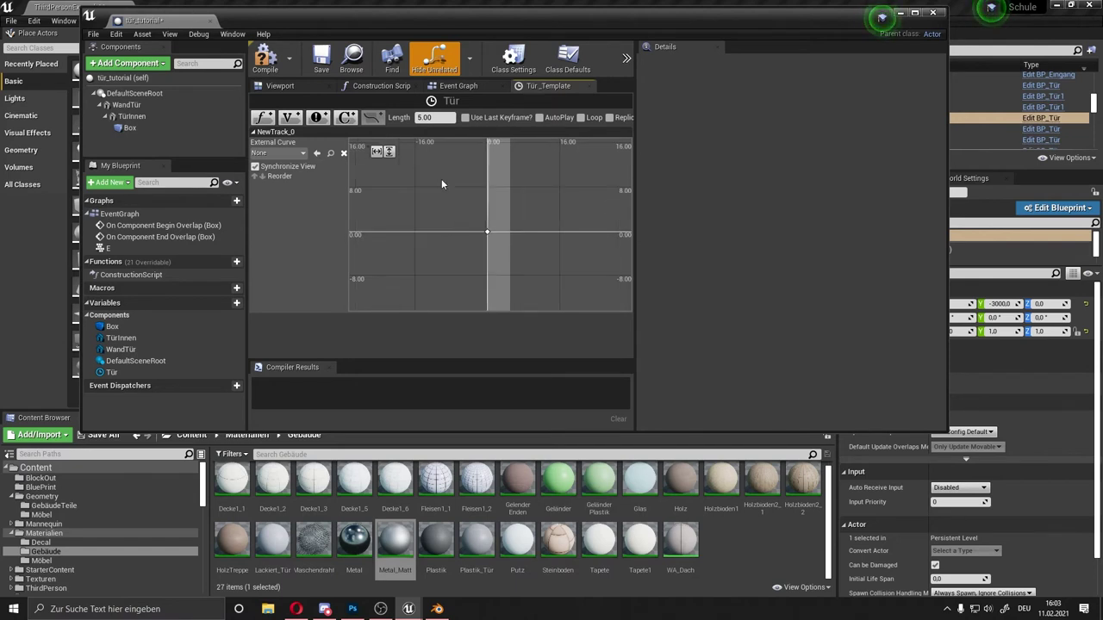
left_click(388, 151)
left_click(376, 151)
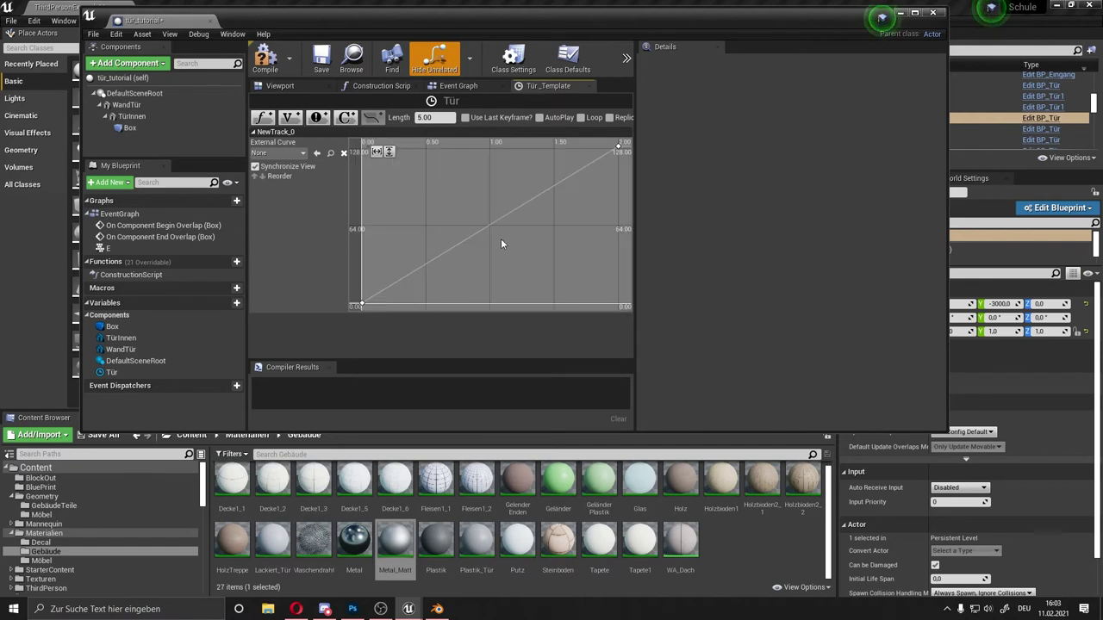
key("ctrl+z")
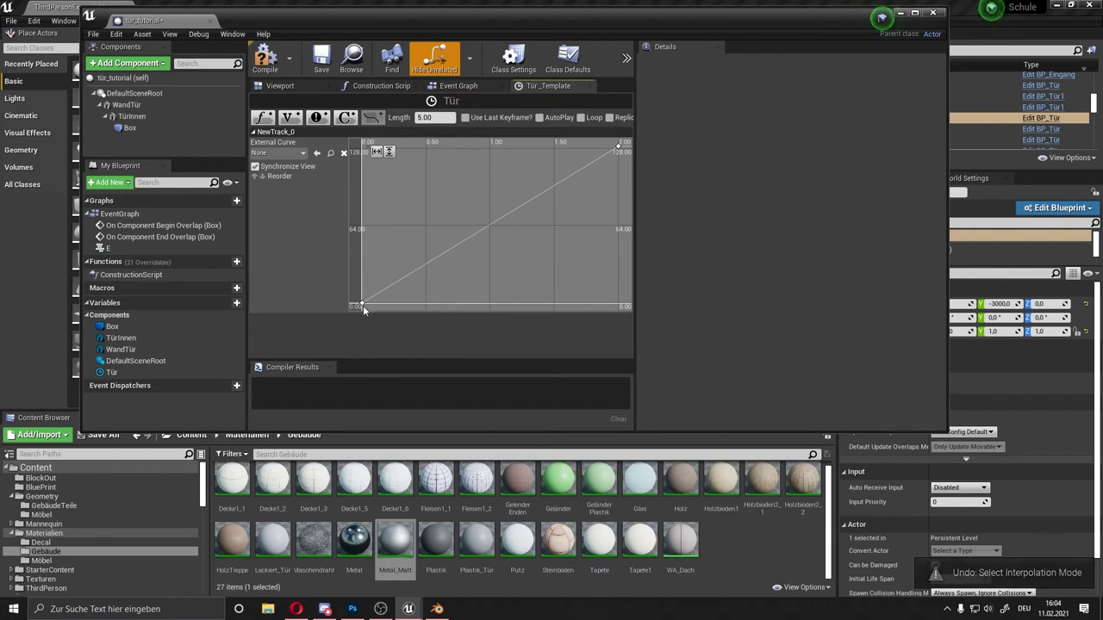
left_click(362, 307)
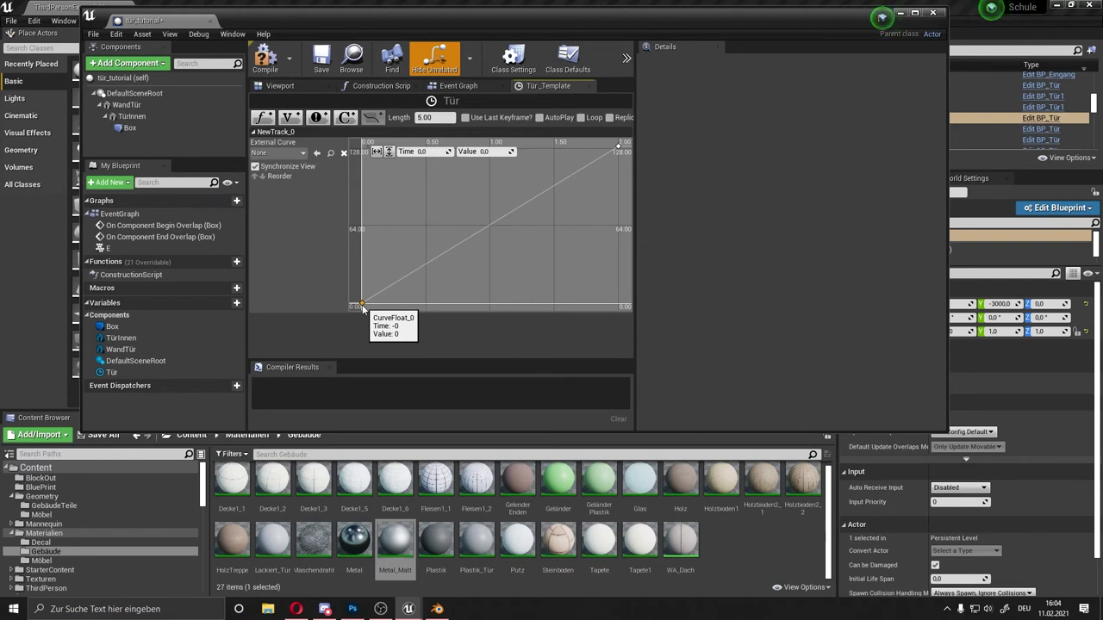
right_click(362, 307)
left_click(380, 321)
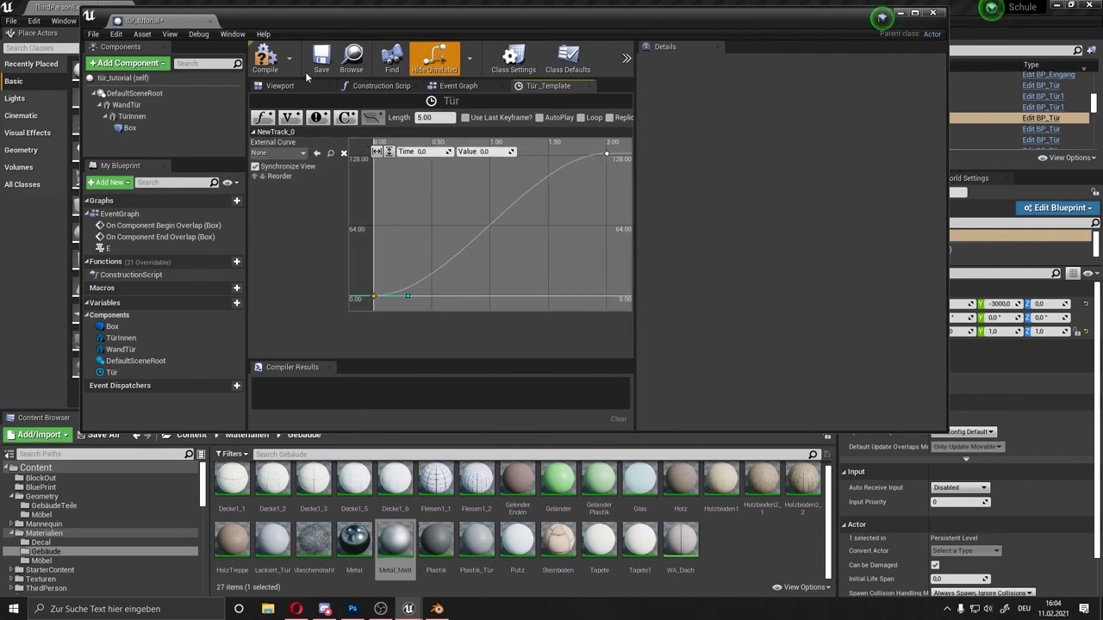
left_click(319, 69)
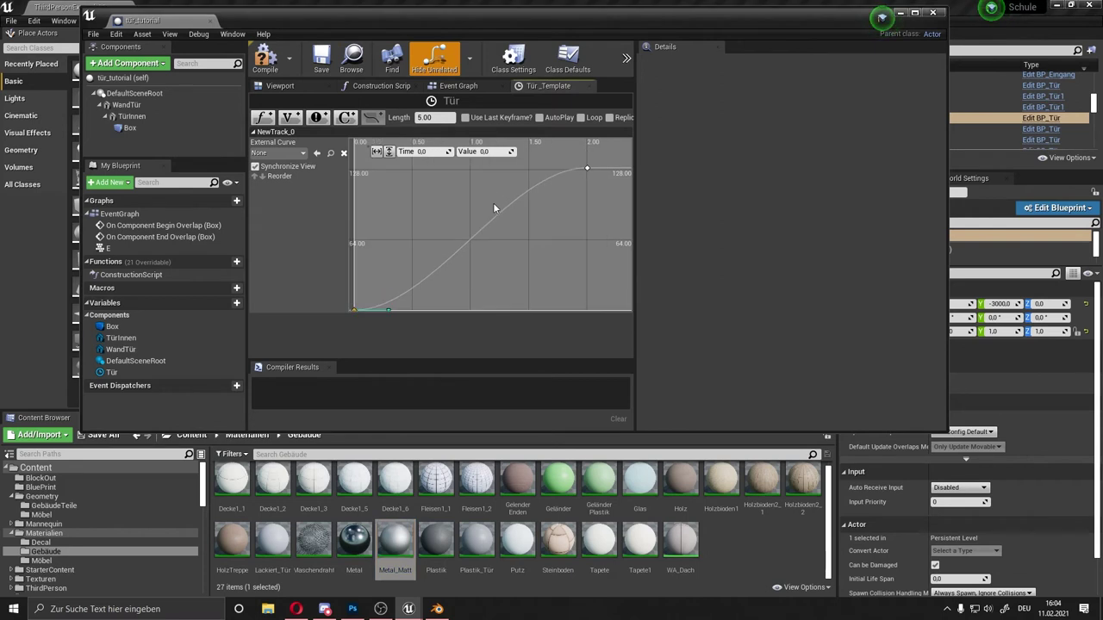
left_click(485, 84)
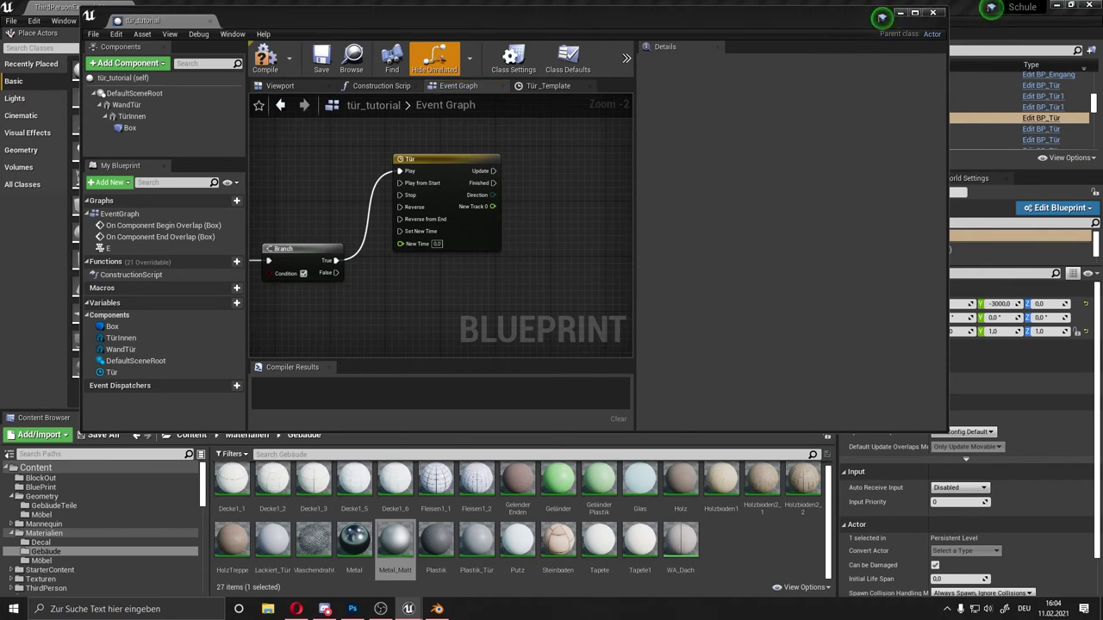
Step: Drive a SetRelativeRotation (TürInnen) node from the Tür timeline's Update output
left_click(131, 115)
mouse_move(569, 196)
right_mouse_down()
mouse_move(441, 211)
mouse_move(457, 201)
right_mouse_up()
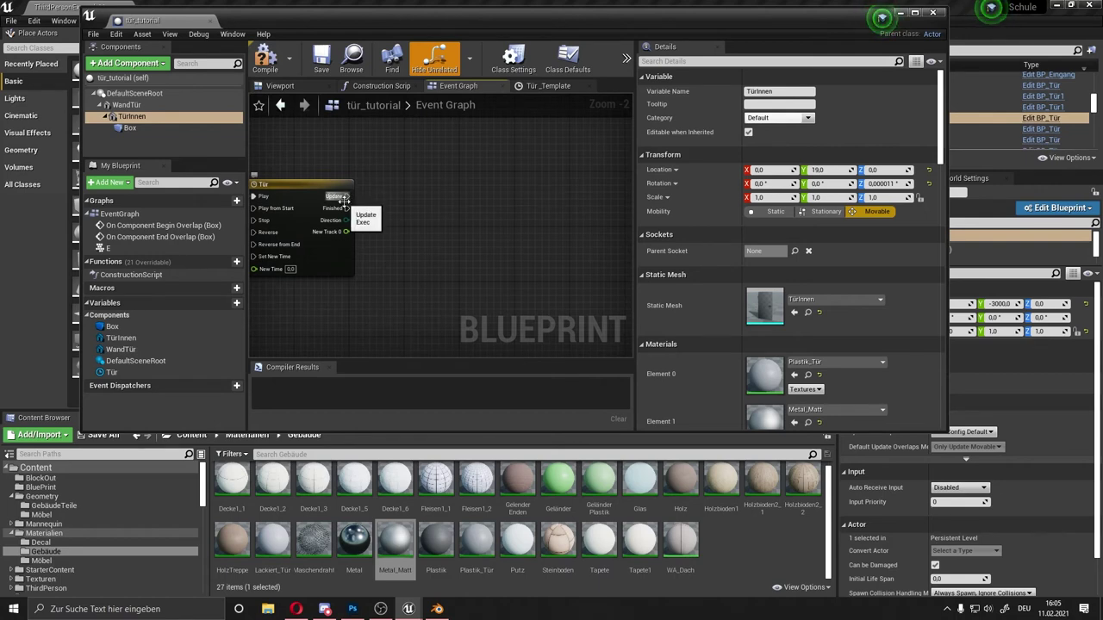
left_click_drag(349, 196, 415, 191)
type("se")
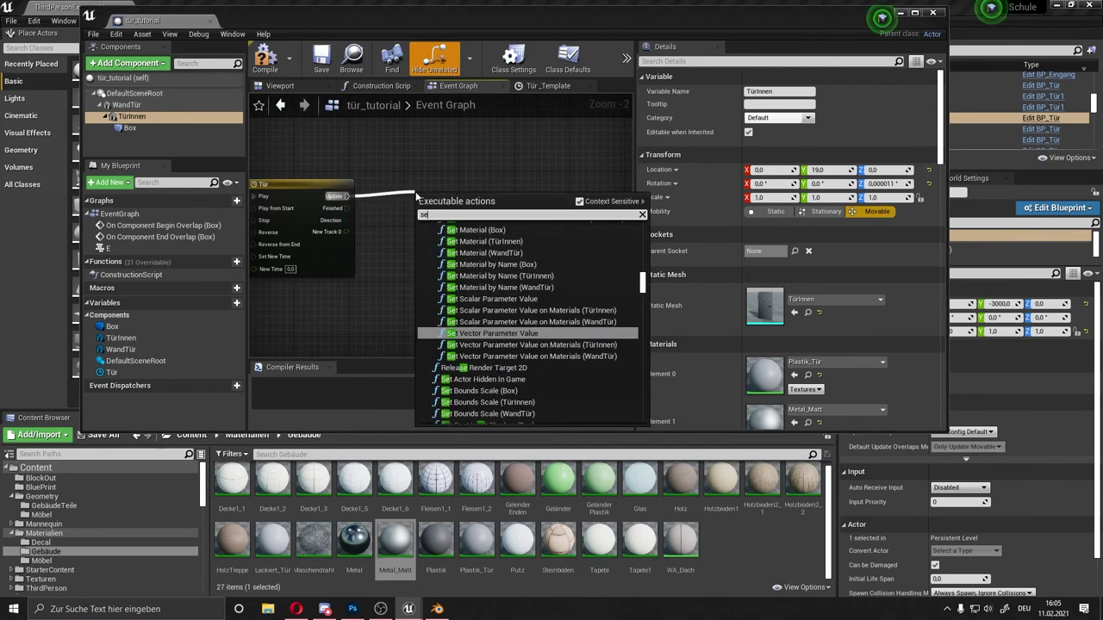
type("trre")
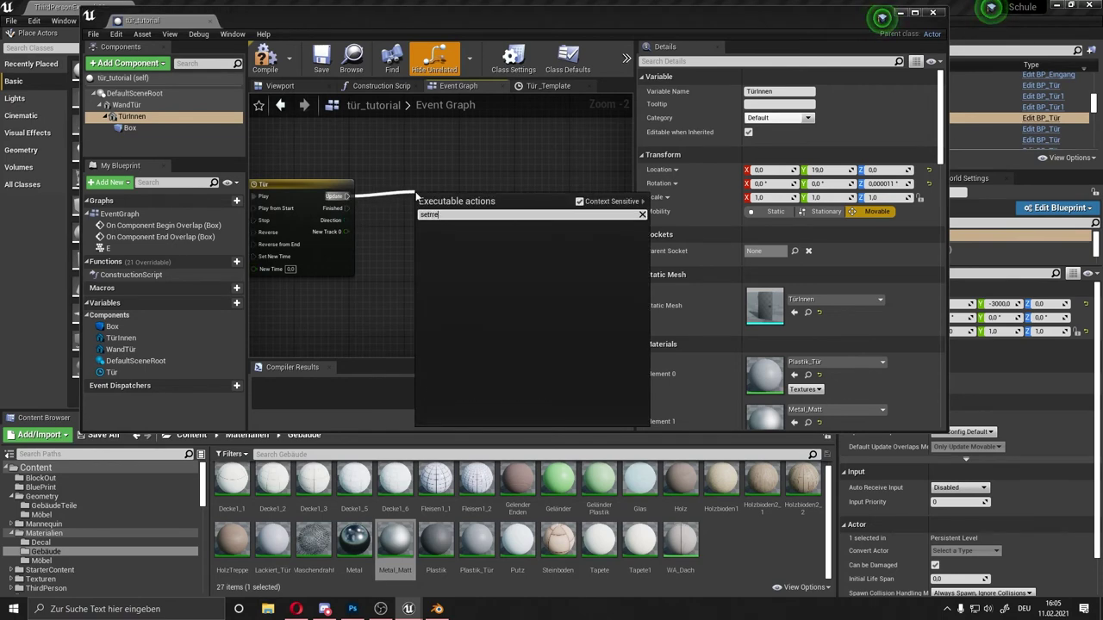
key("BackSpace")
key("BackSpace")
key("BackSpace")
type("relat")
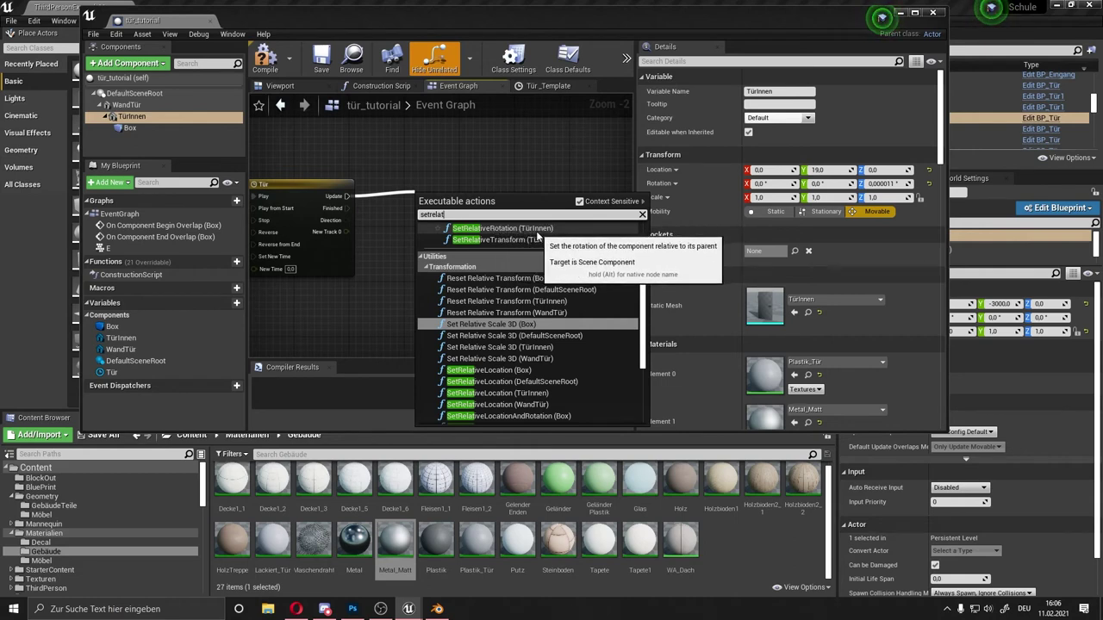
left_click(538, 235)
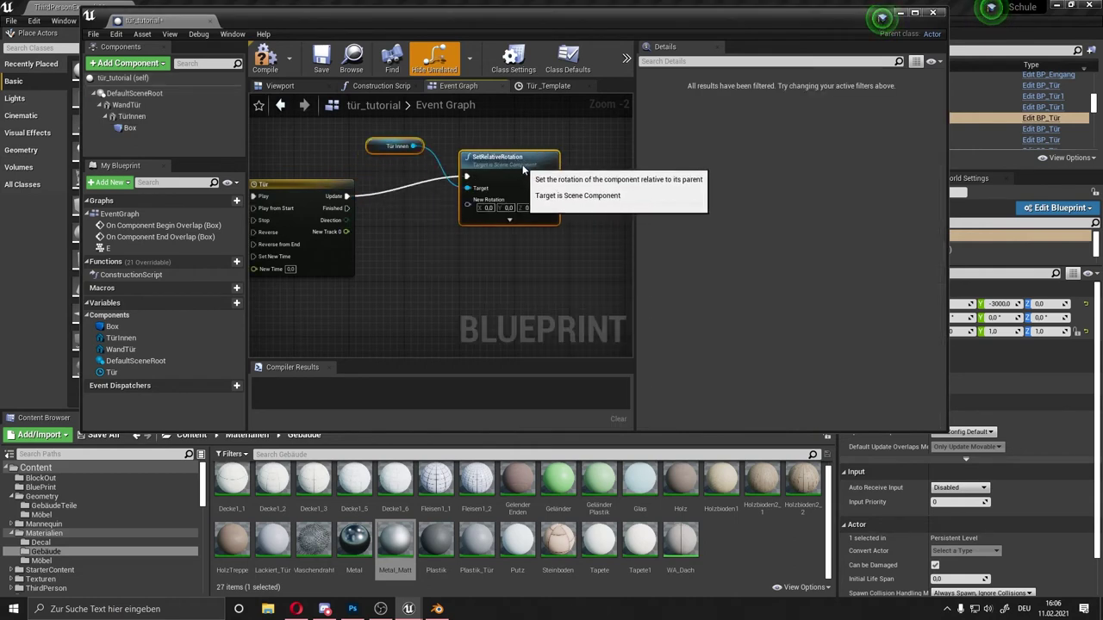
left_click_drag(482, 203, 503, 168)
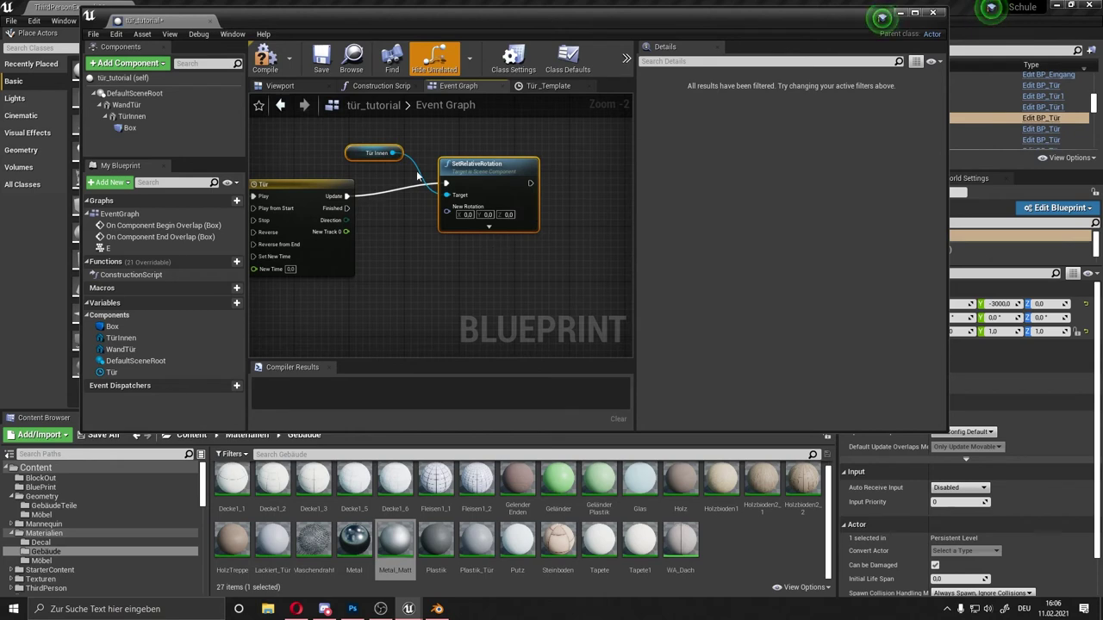
left_click(385, 143)
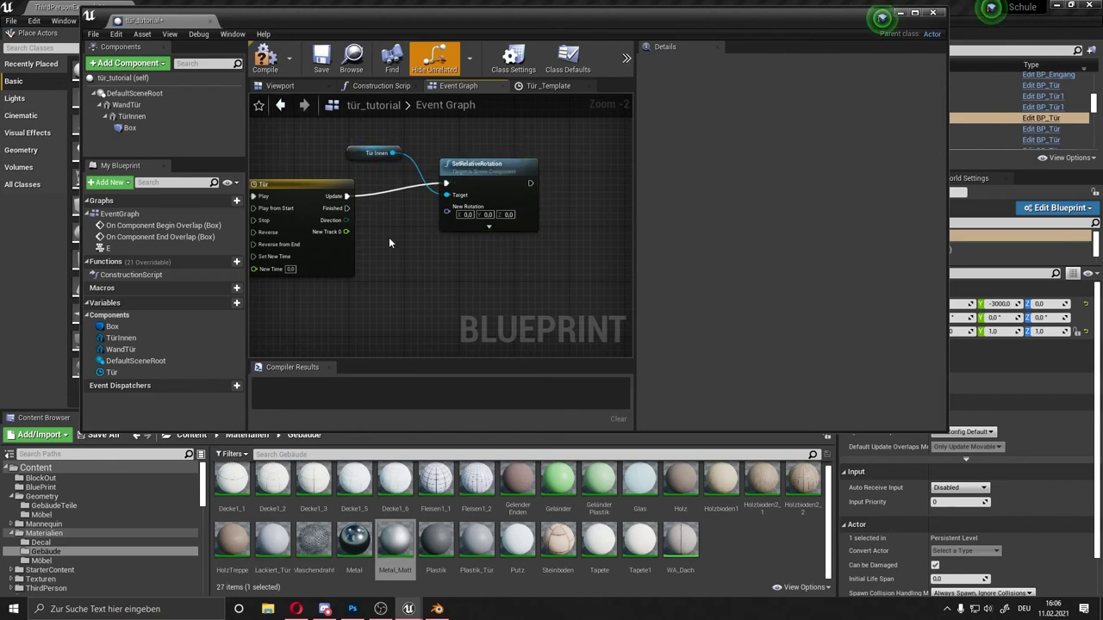
right_click_drag(389, 243, 384, 159)
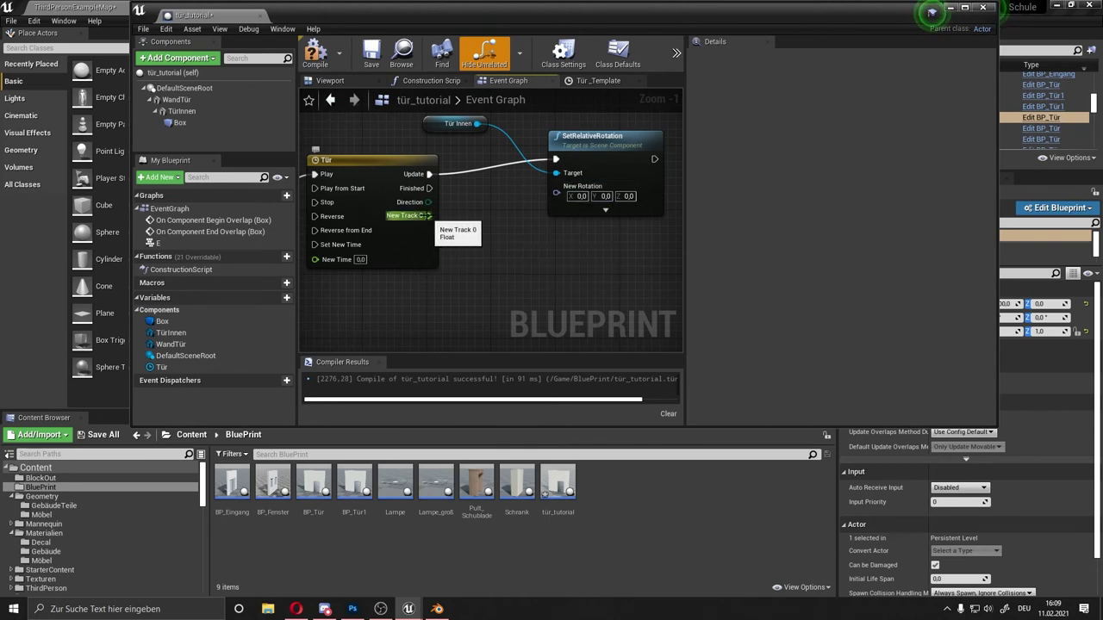
Step: Add a Make Rotator whose Z (Yaw) takes New Track 0 and whose output drives New Rotation
left_click_drag(573, 136, 596, 136)
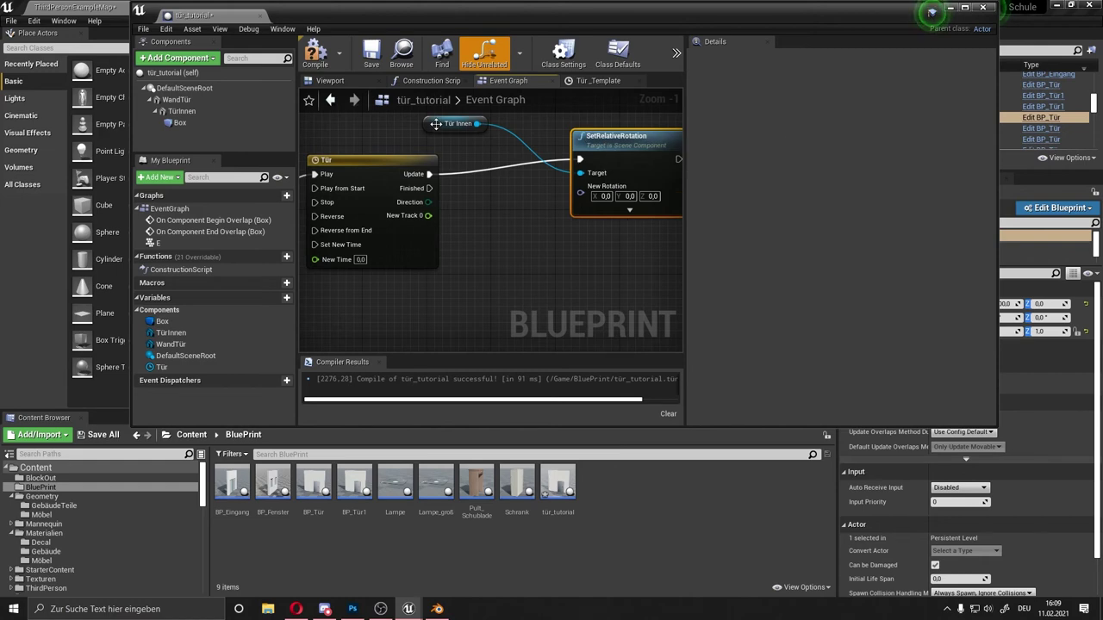
left_click_drag(436, 124, 457, 124)
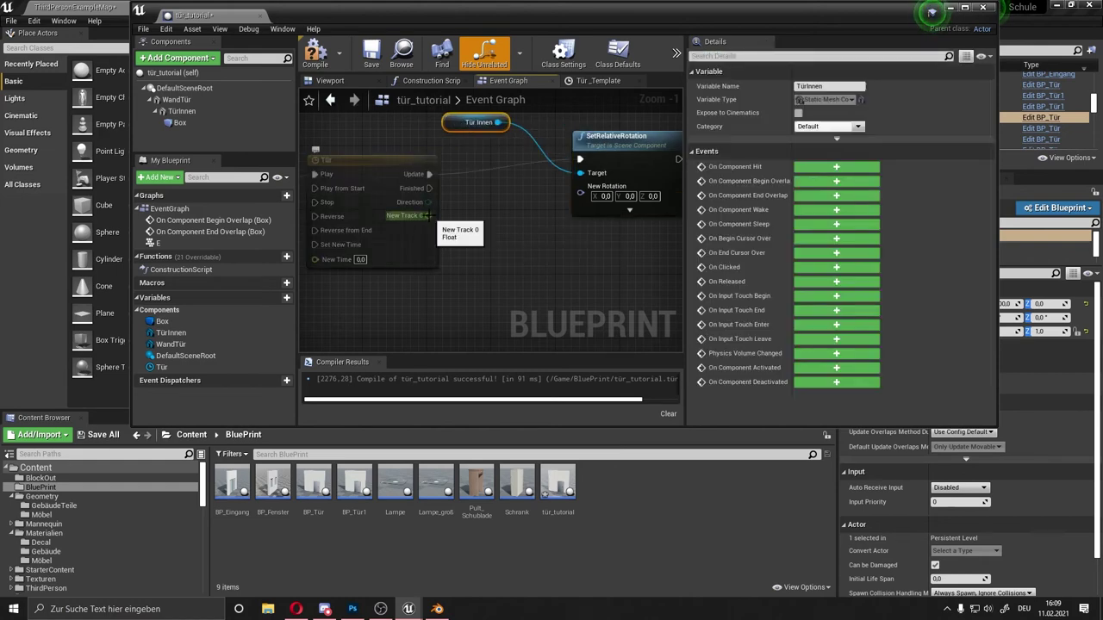
left_click_drag(428, 215, 493, 259)
type("ma")
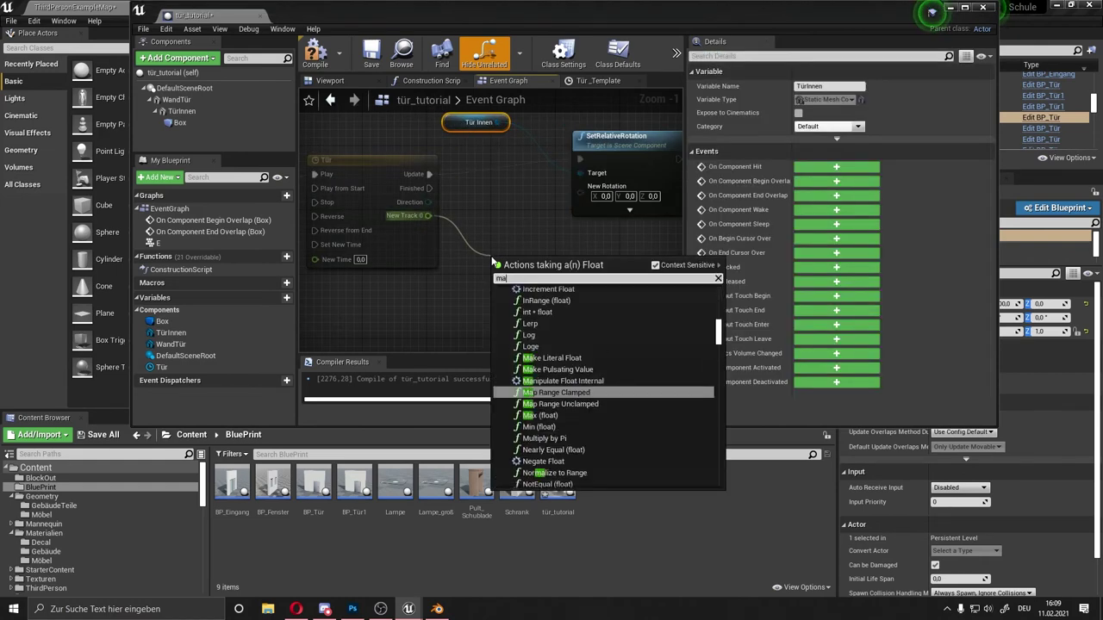
type("k")
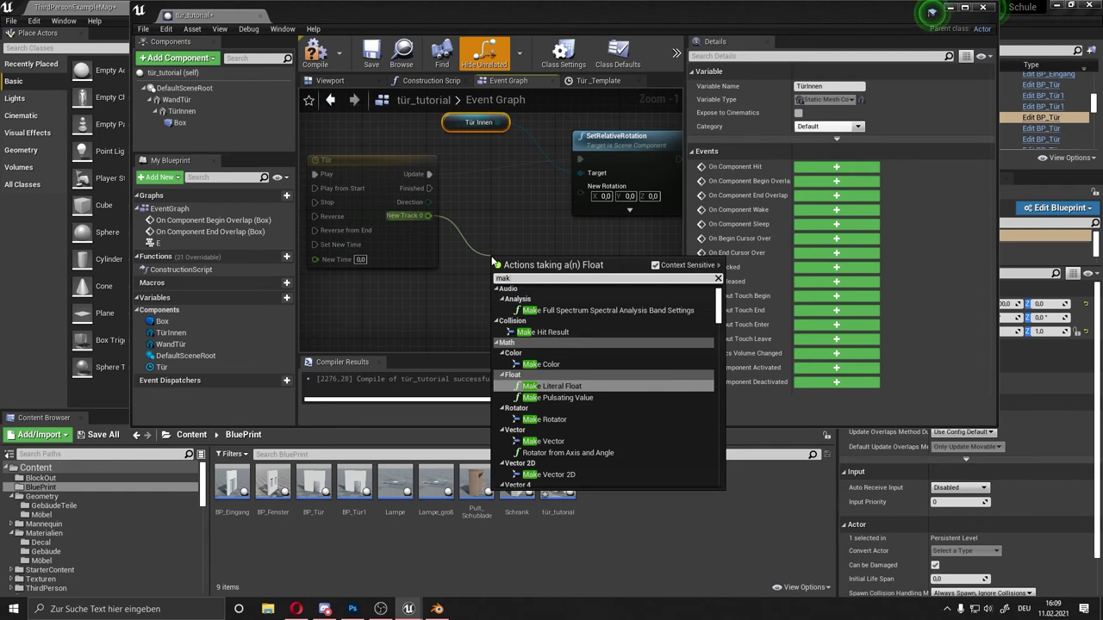
type("e ro")
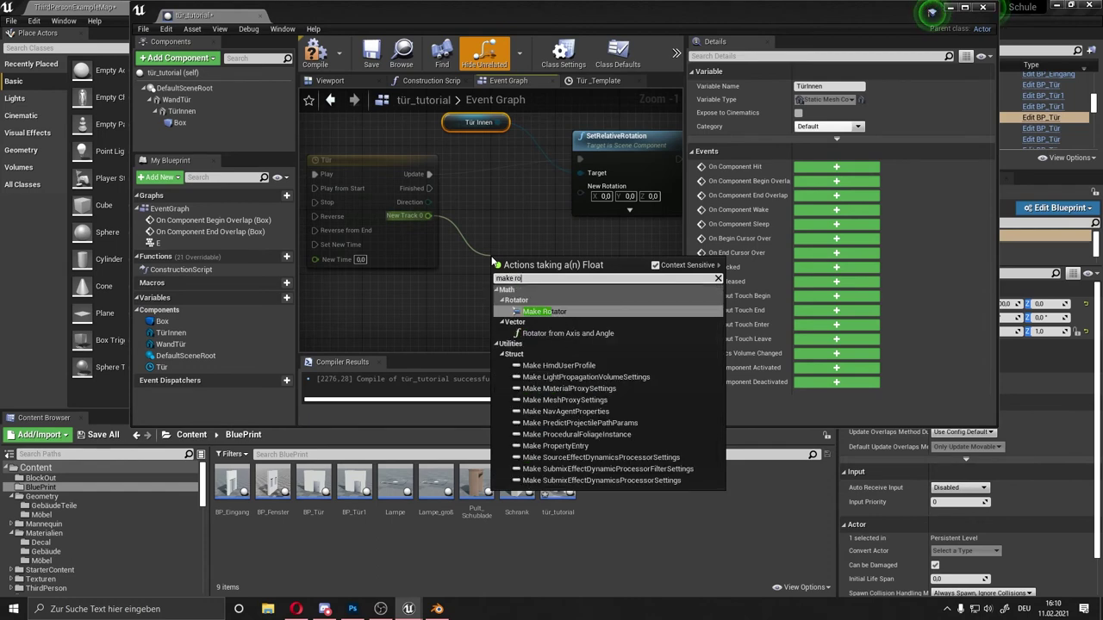
key("Return")
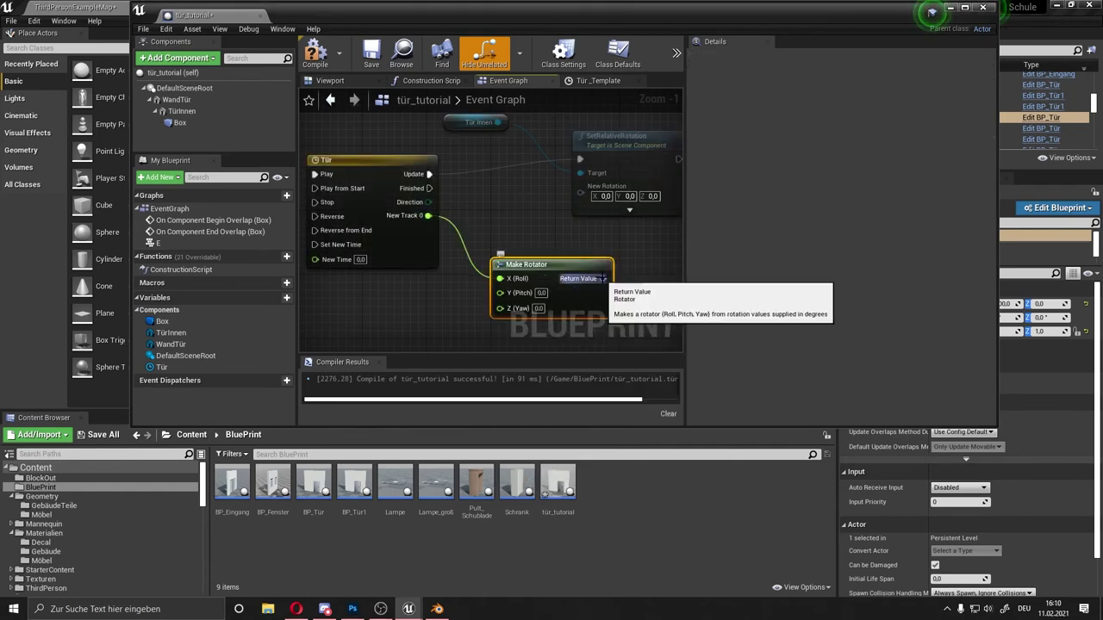
left_click_drag(604, 279, 581, 186)
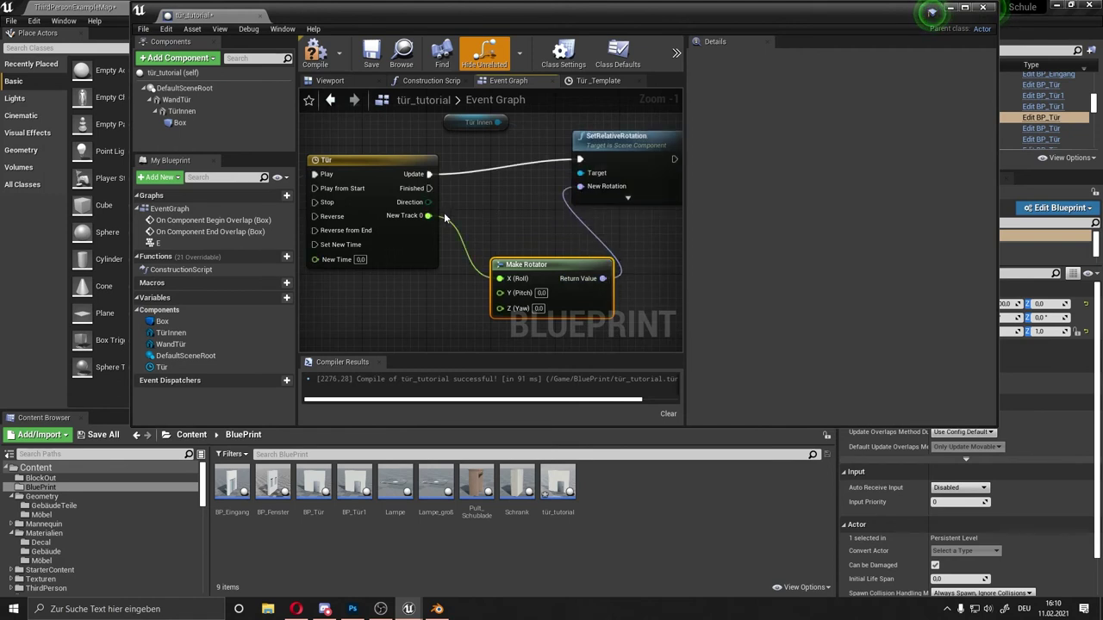
left_click_drag(428, 216, 500, 307)
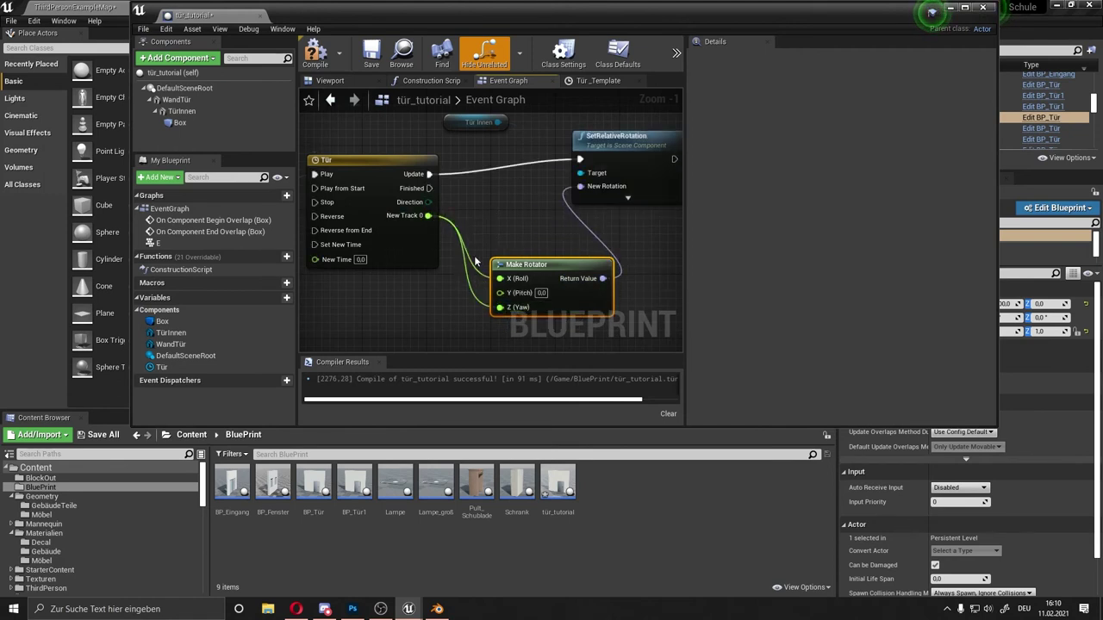
left_click(474, 269)
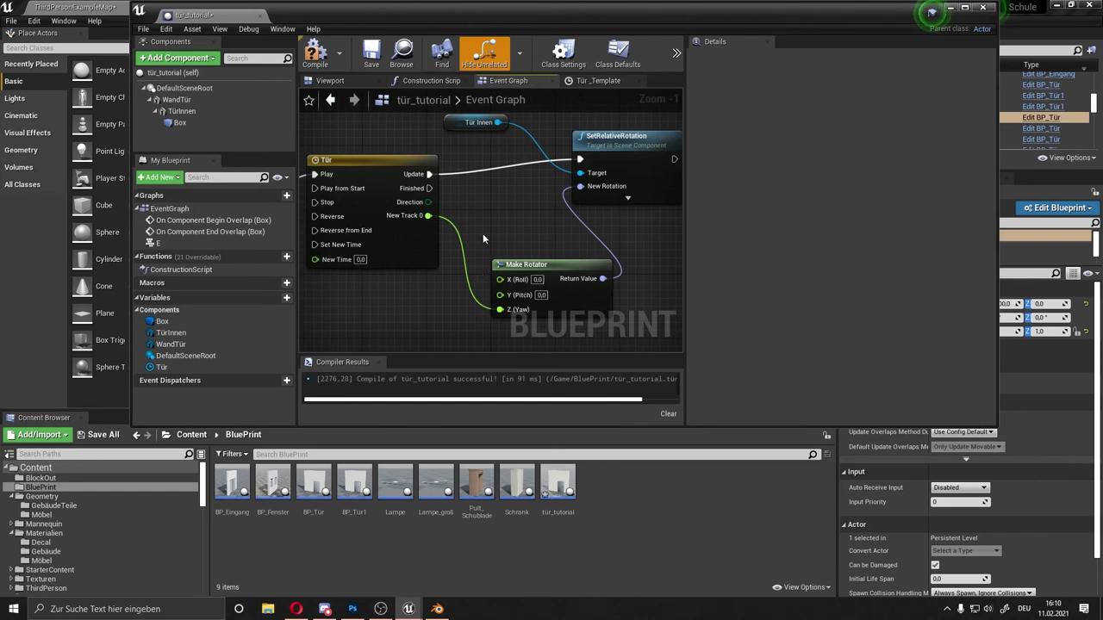
left_click(528, 264)
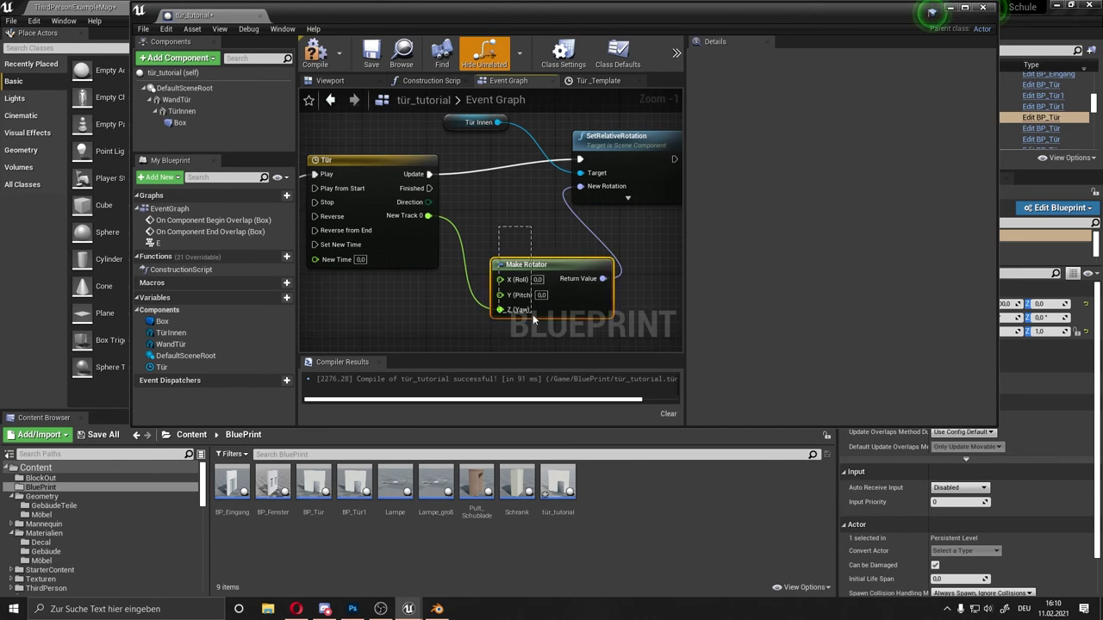
Step: Replace the Make Rotator by splitting New Rotation and wiring New Track 0 into Z (Yaw)
key("Delete")
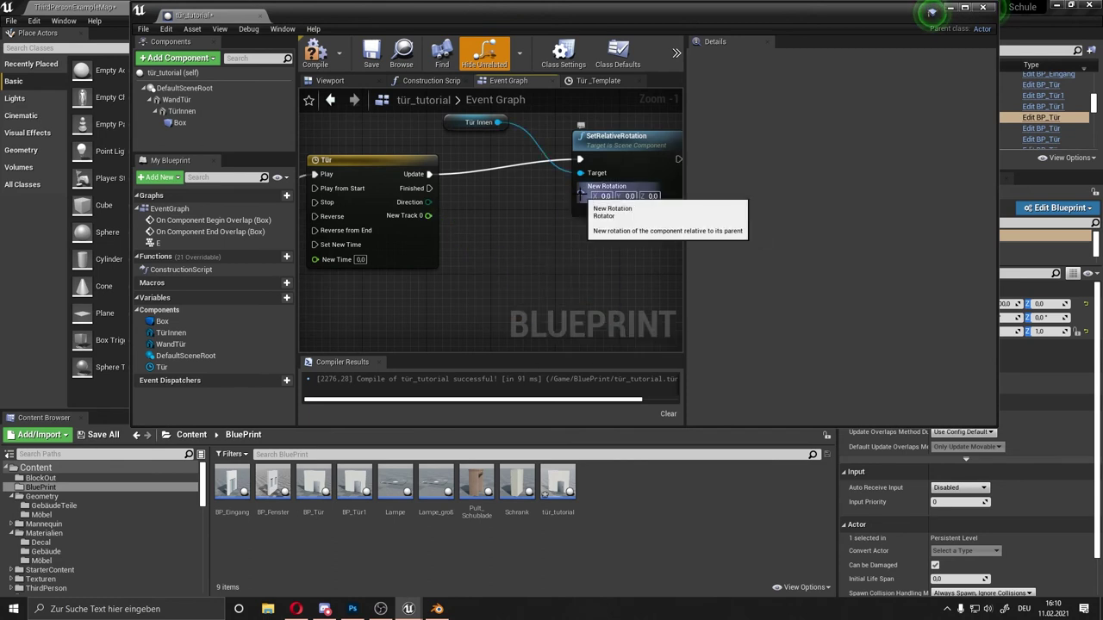
right_click(581, 197)
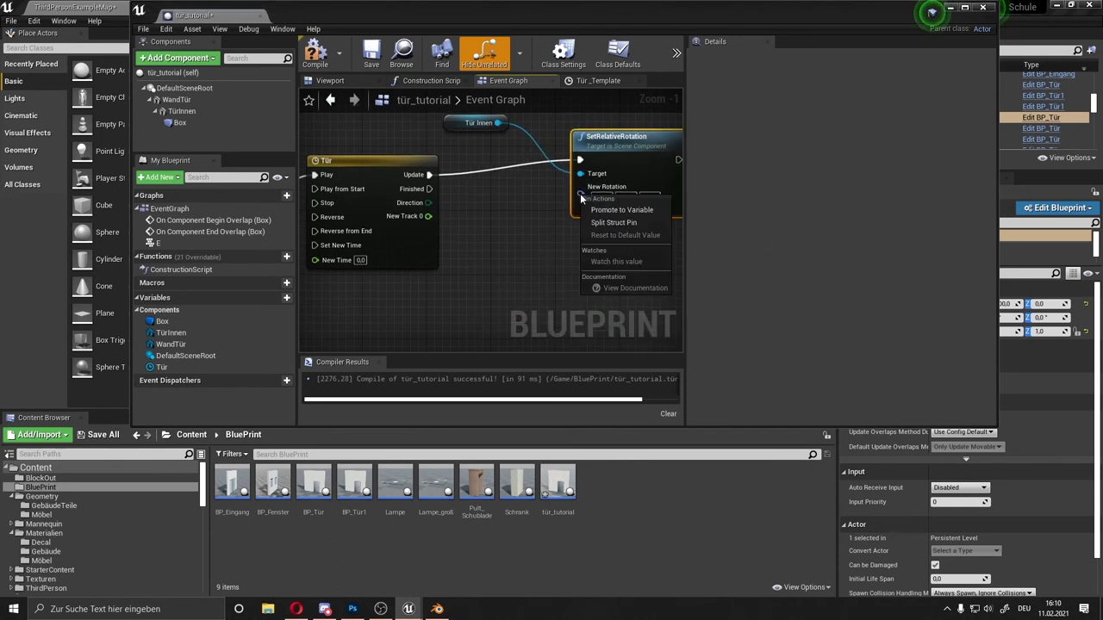
left_click(625, 221)
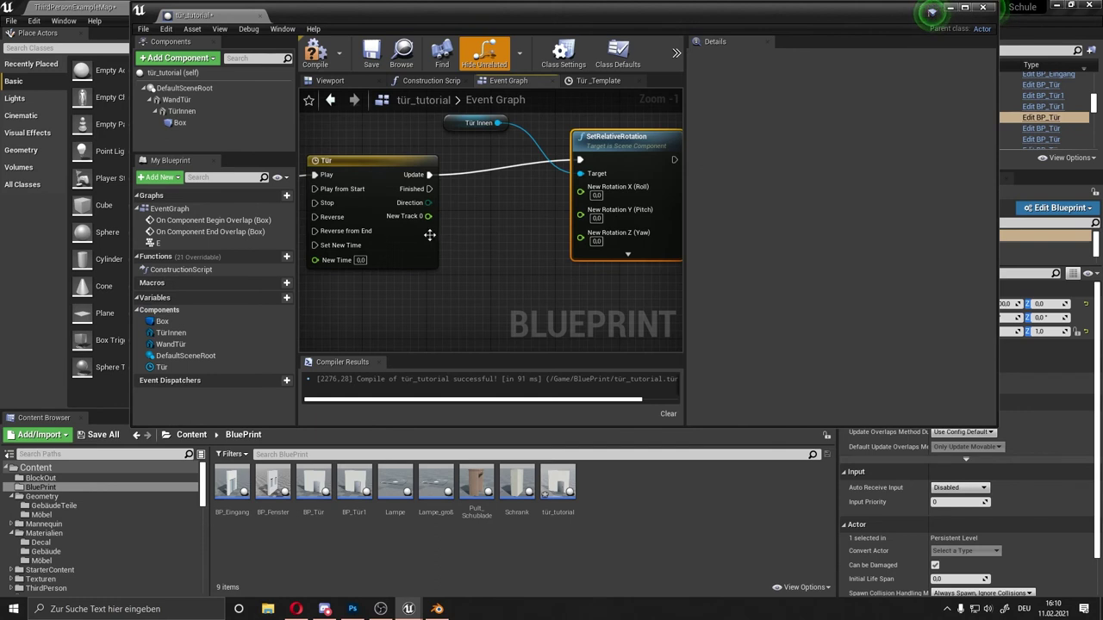
left_click_drag(428, 216, 580, 241)
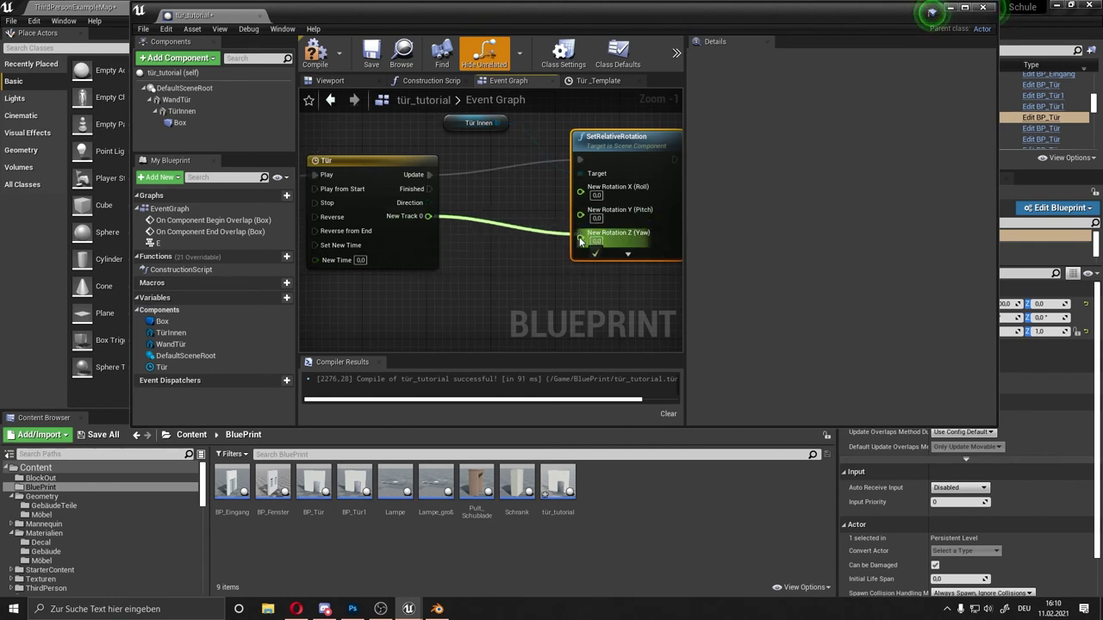
right_click_drag(513, 285, 529, 257)
Step: Save and compile the tür_tutorial blueprint
key("ctrl+s")
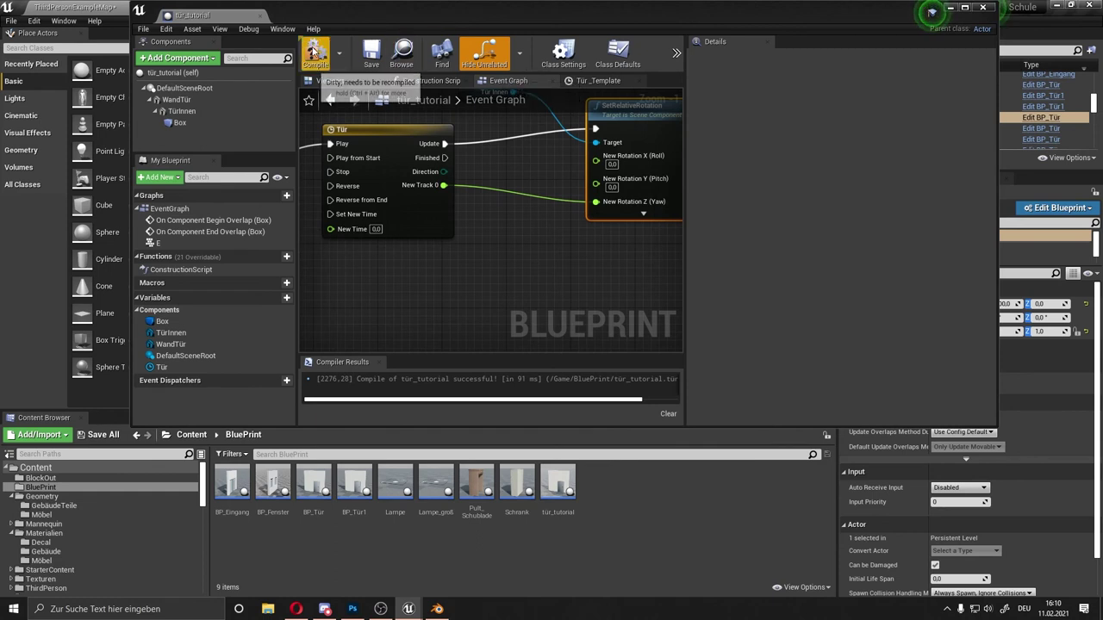
left_click(316, 53)
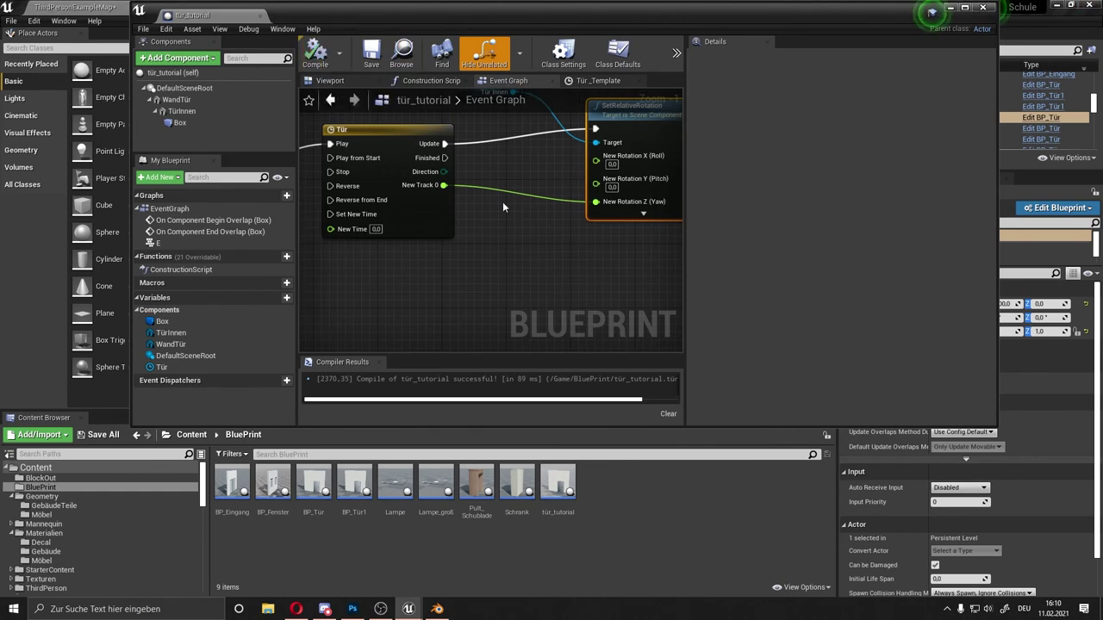
scroll(505, 207, "down", 3)
scroll(515, 206, "down", 2)
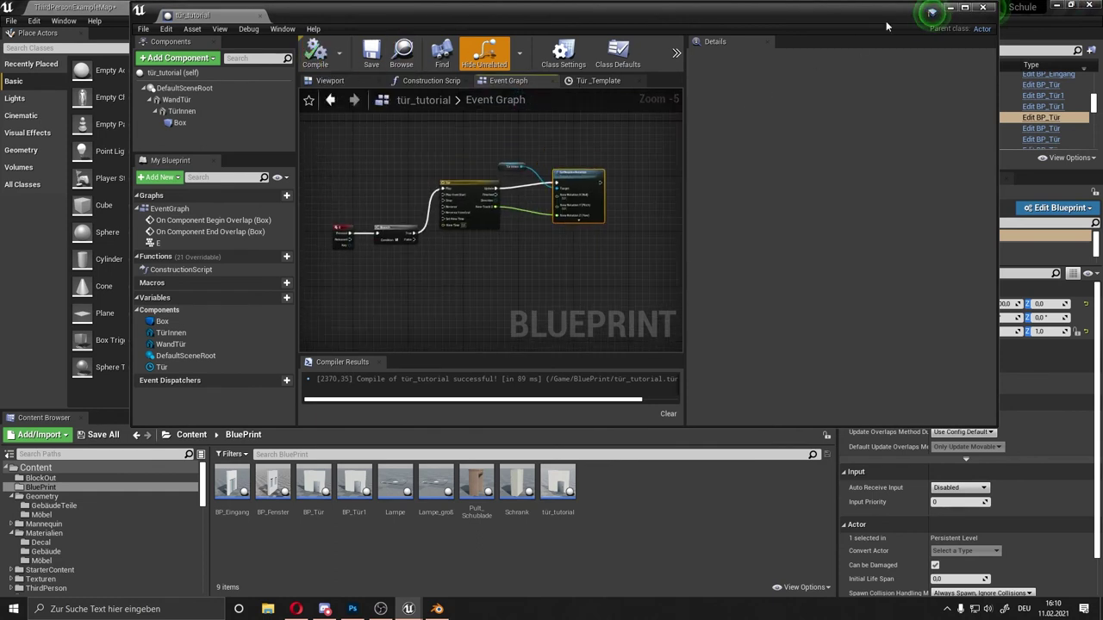
Step: Move ThirdPersonCharacter outside along X and place tür_tutorial beside it at -2517, -3295, 0
left_click(949, 9)
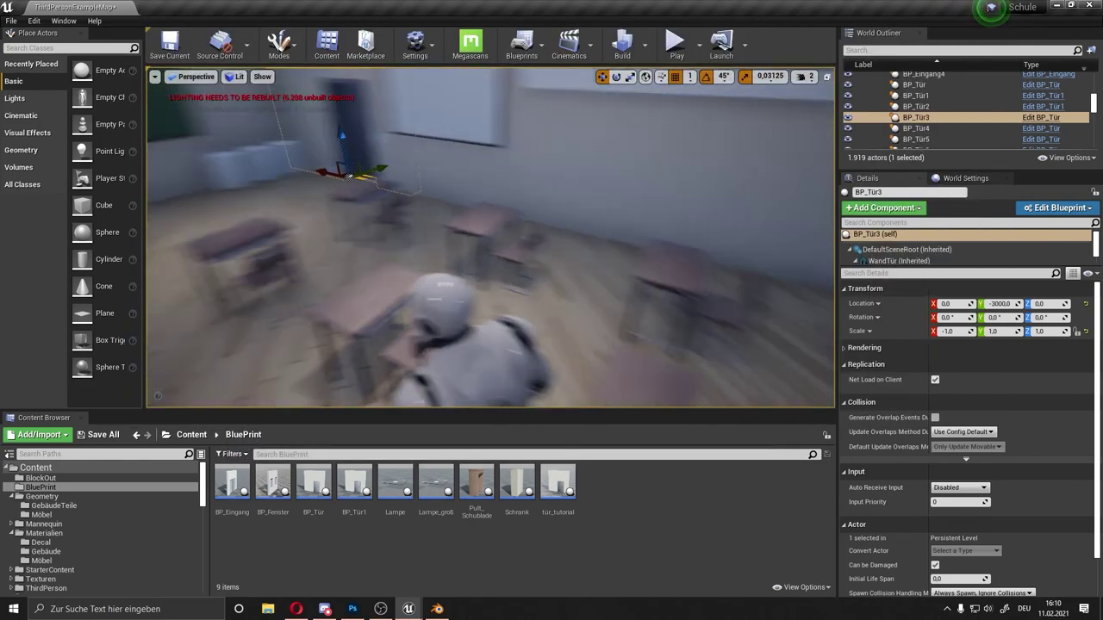
right_click_drag(507, 157, 508, 157)
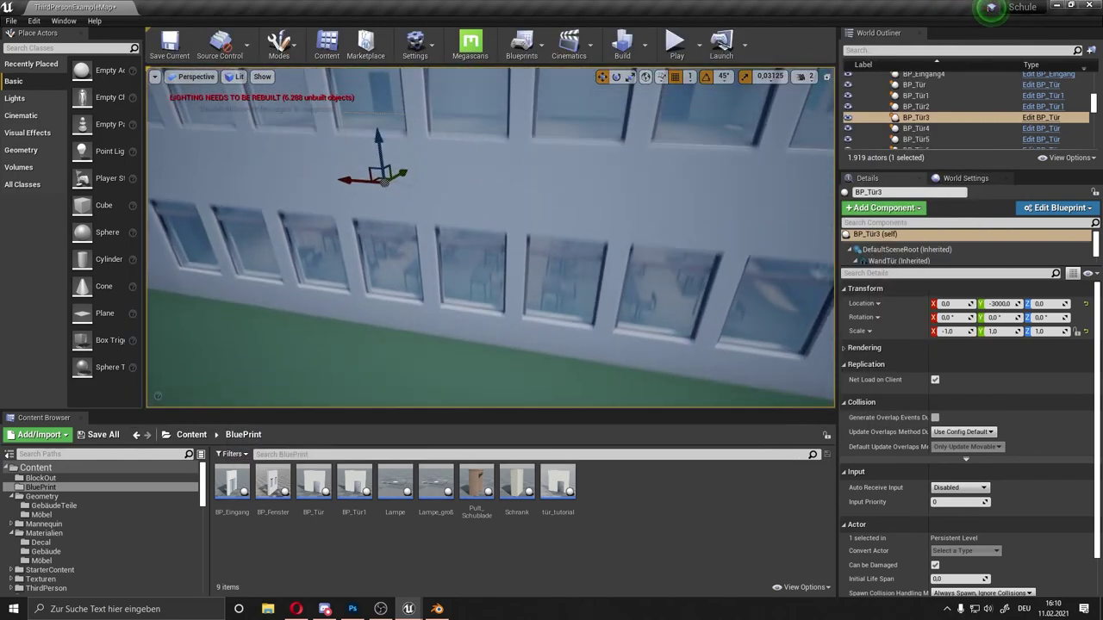
left_click(458, 158)
right_click_drag(458, 159, 458, 159)
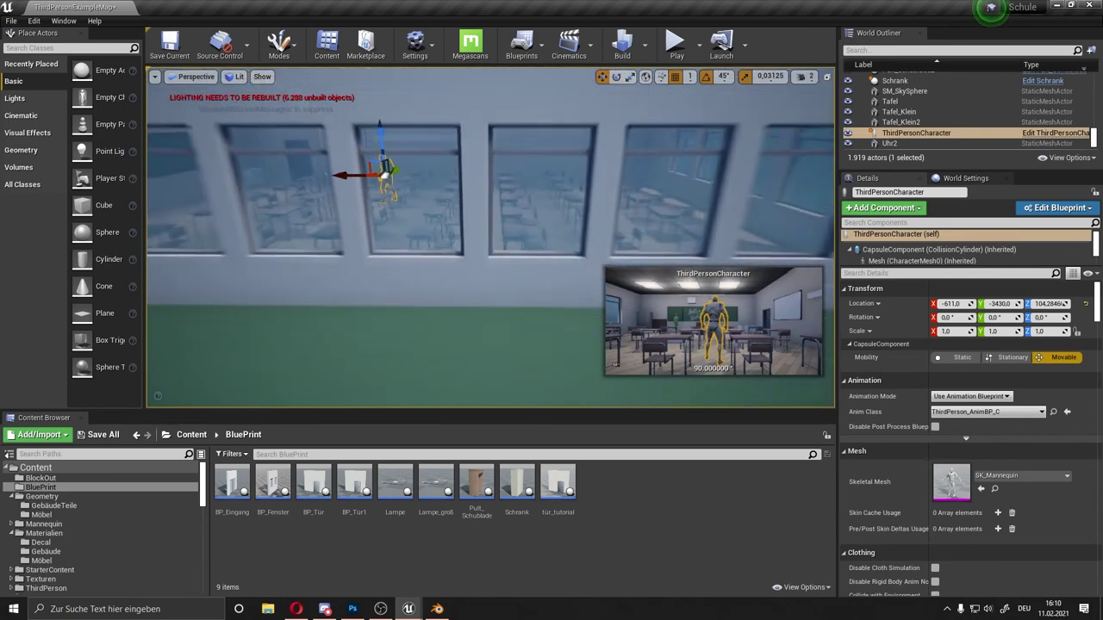
scroll(317, 190, "down", 3)
left_click_drag(306, 199, 644, 198)
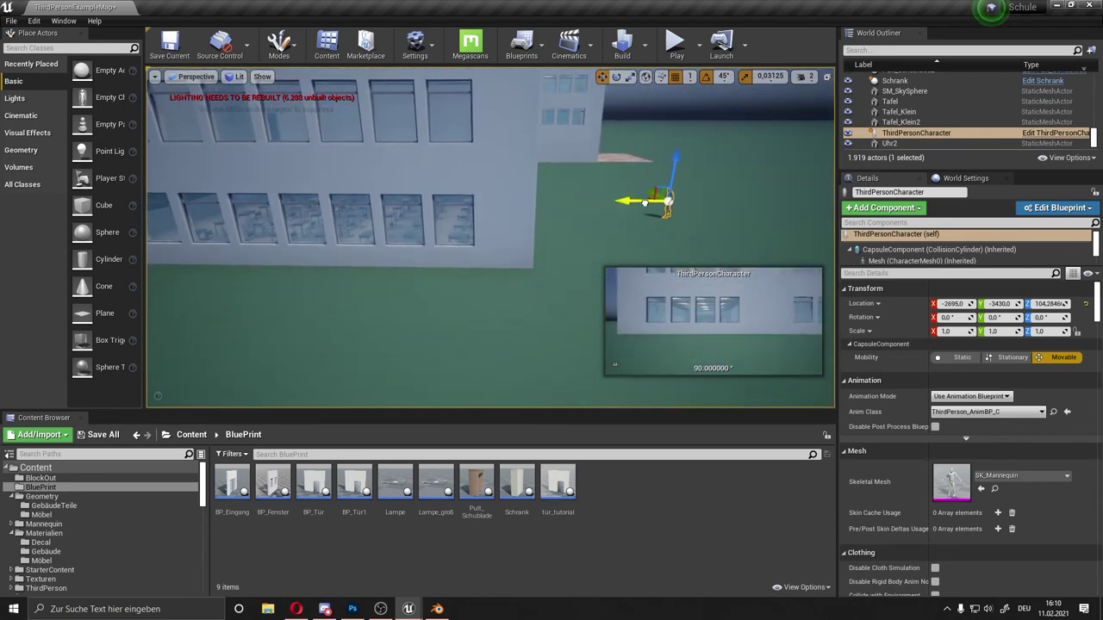
right_click_drag(646, 197, 646, 197)
left_click_drag(558, 483, 634, 221)
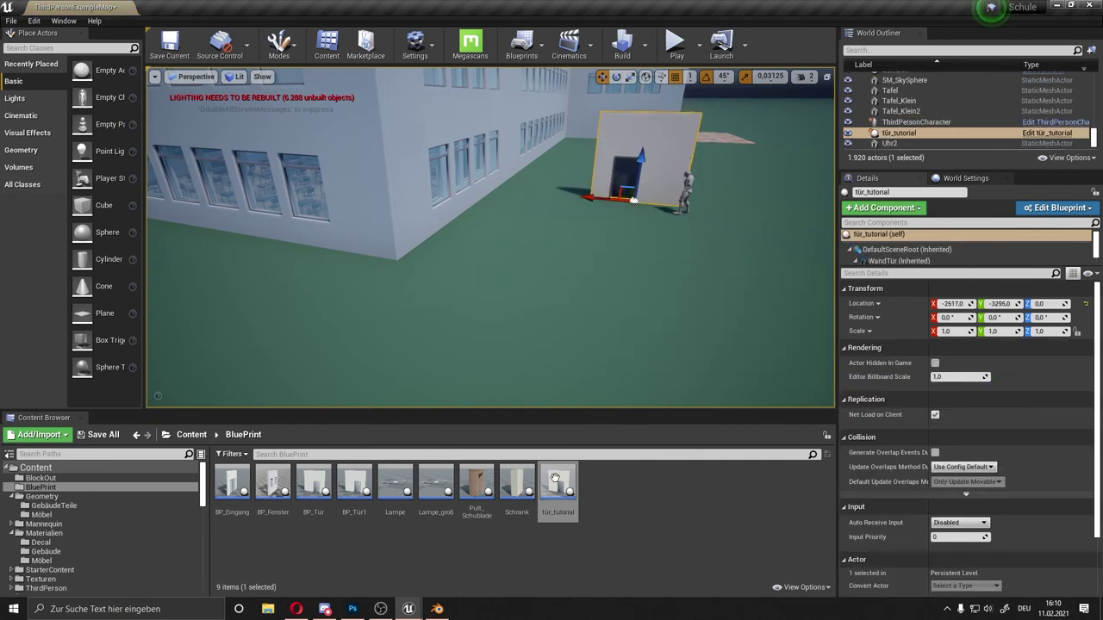
Step: Frame the placed door, play-test walking through it, then reopen the tür_tutorial blueprint
key("f")
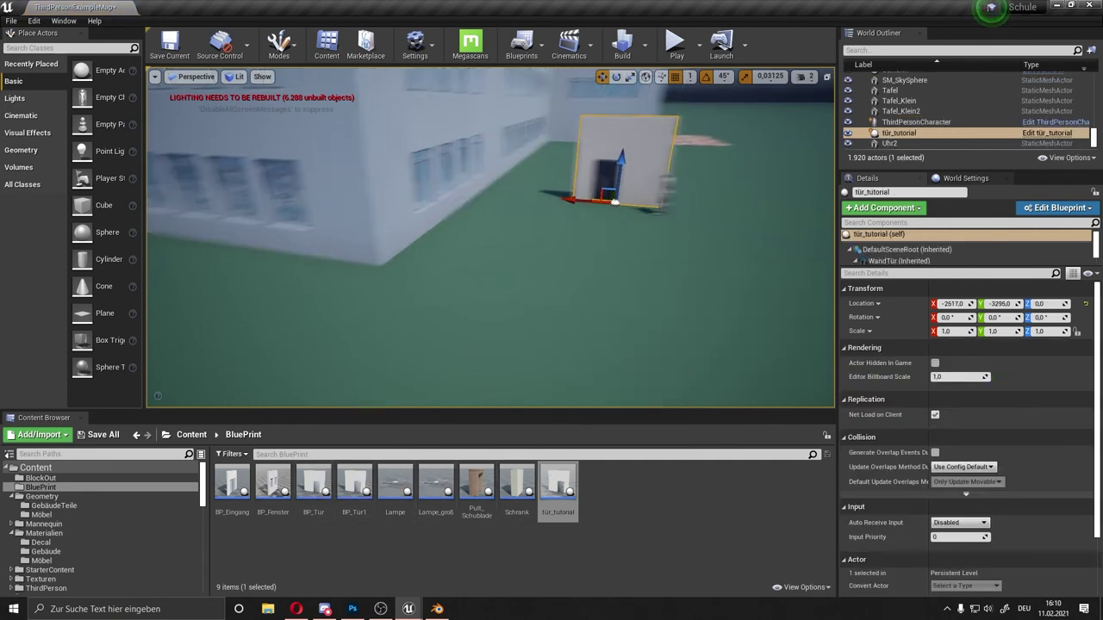
left_click(675, 58)
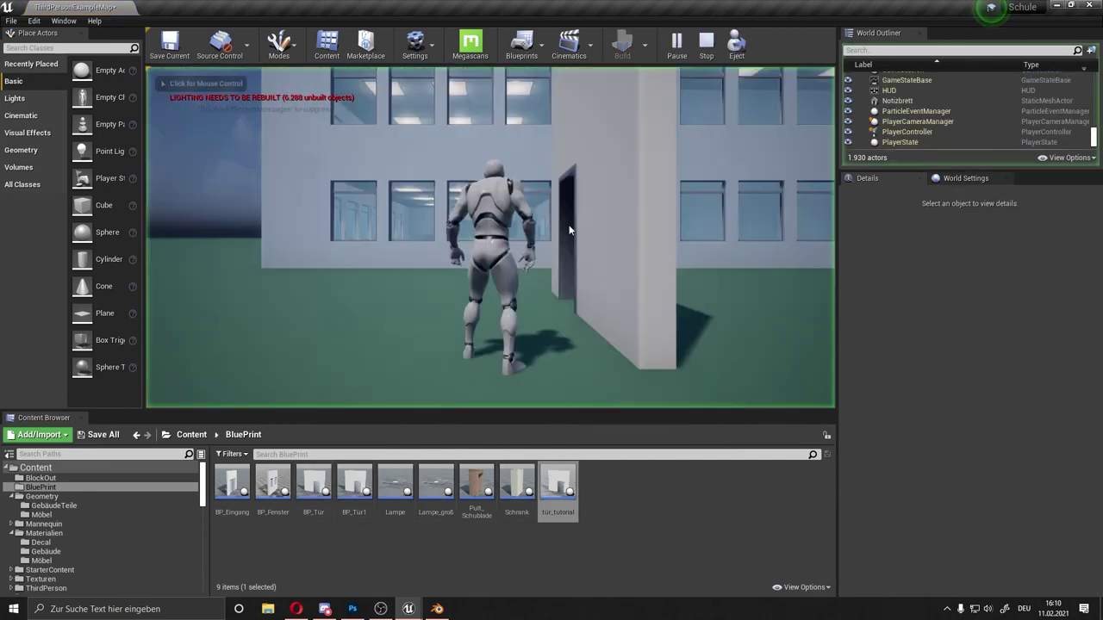
key("w")
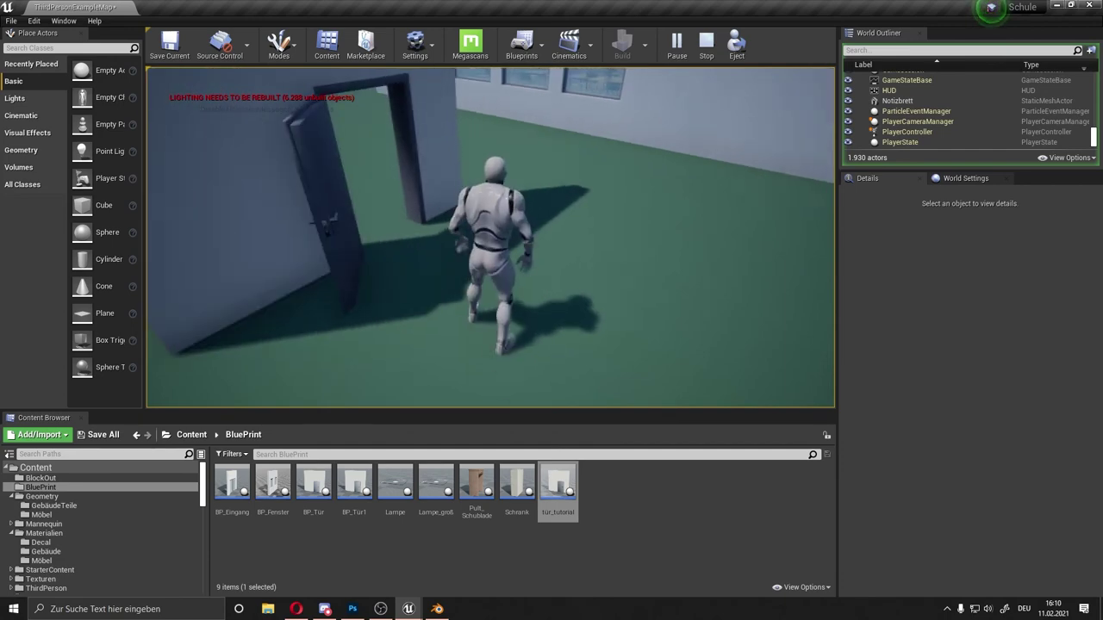
key("Escape")
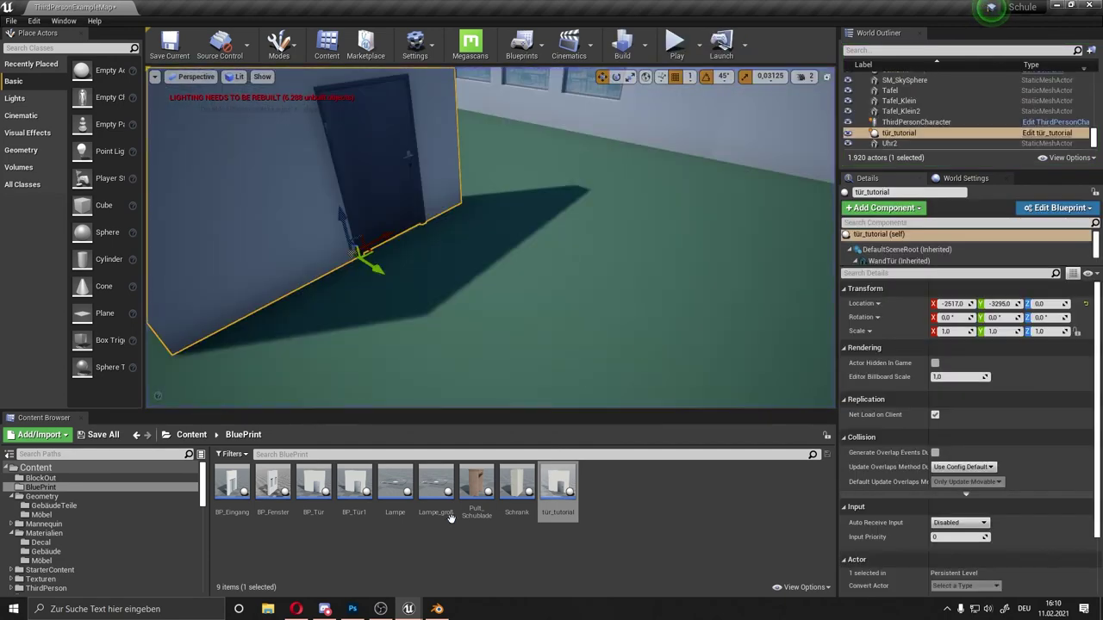
key("ctrl+e")
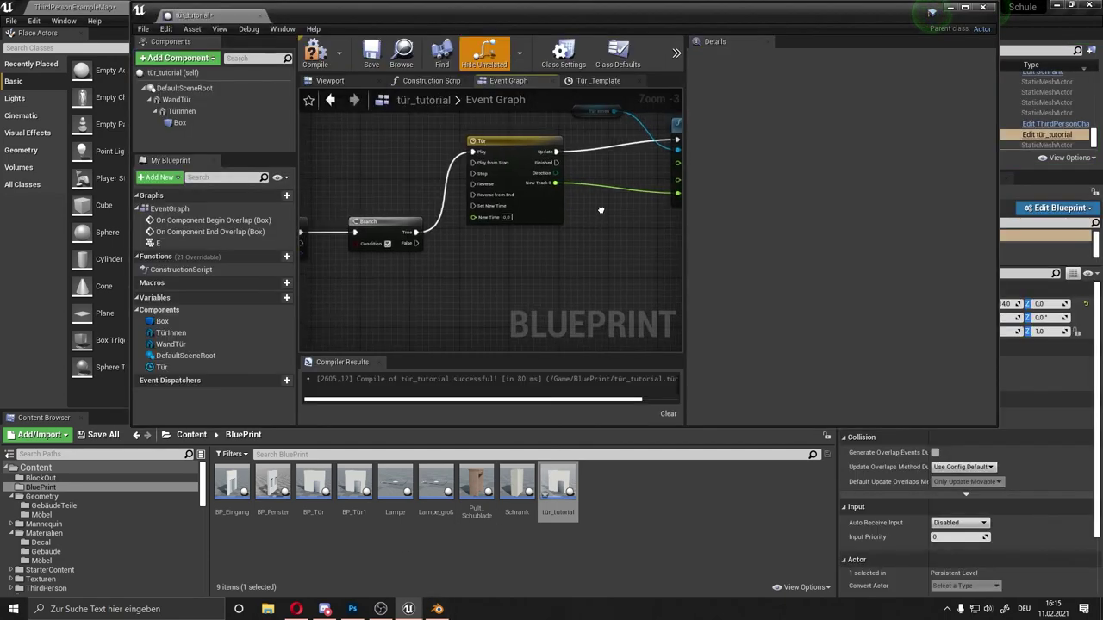
Step: Feed a float less-than node from New Track 0 into the Branch Condition
right_click(587, 214)
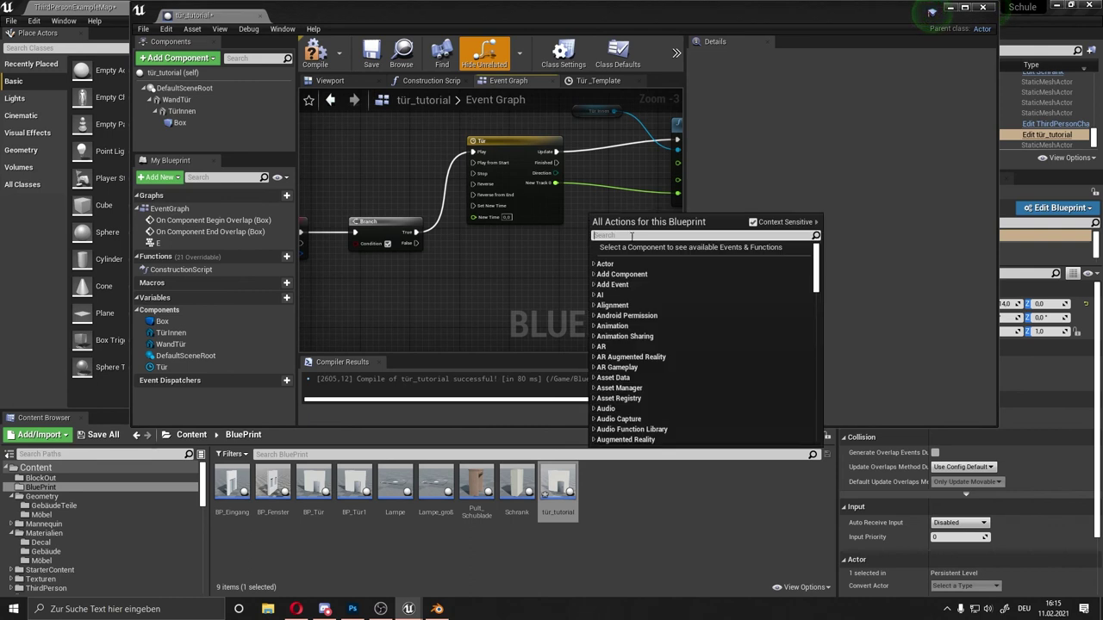
left_click(518, 263)
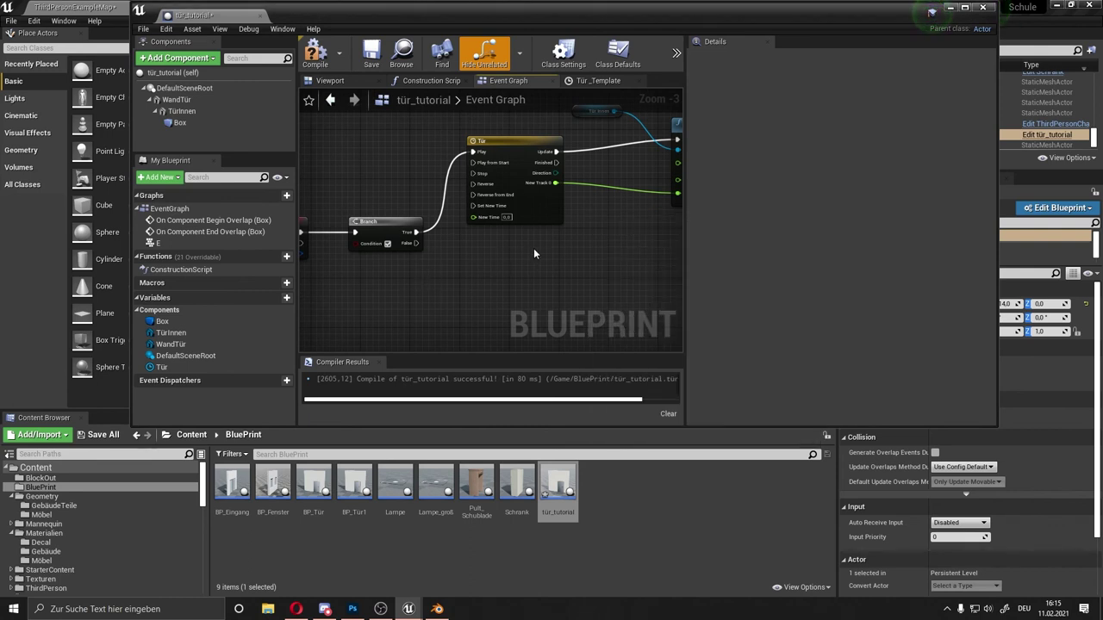
mouse_move(555, 182)
left_mouse_down()
mouse_move(488, 272)
mouse_move(503, 287)
left_mouse_up()
type("<")
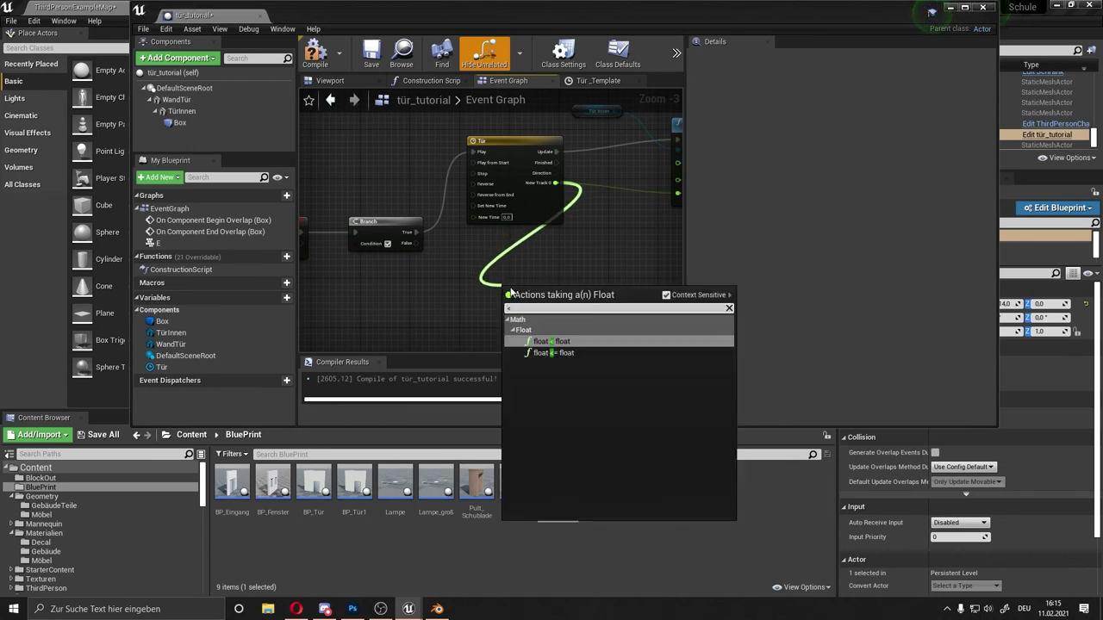
left_click(600, 341)
left_click_drag(558, 299, 355, 242)
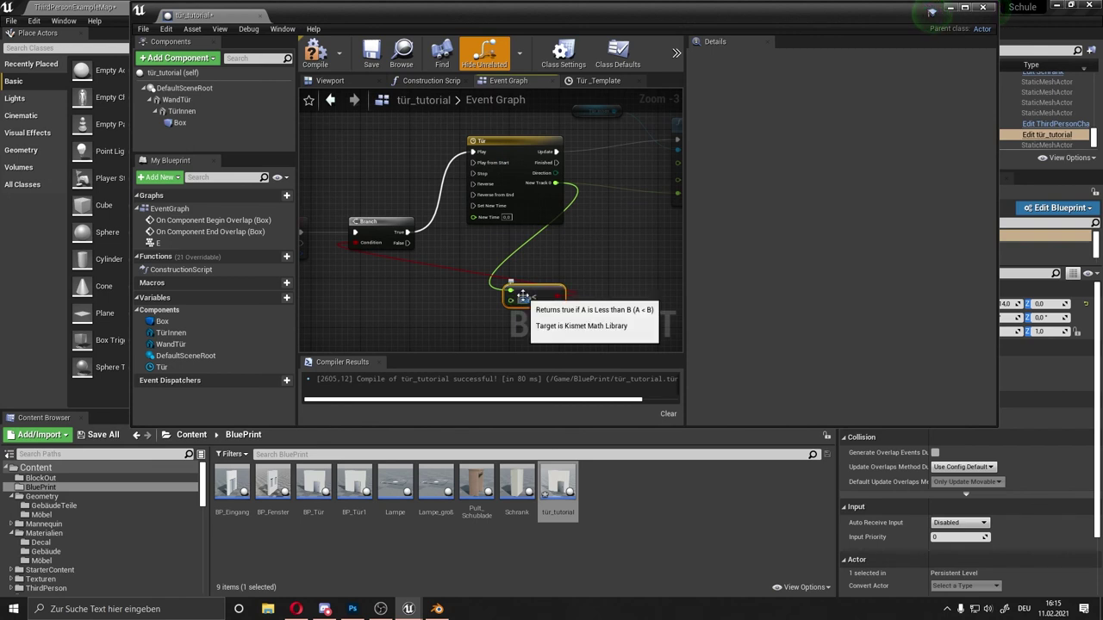
left_click_drag(522, 297, 519, 322)
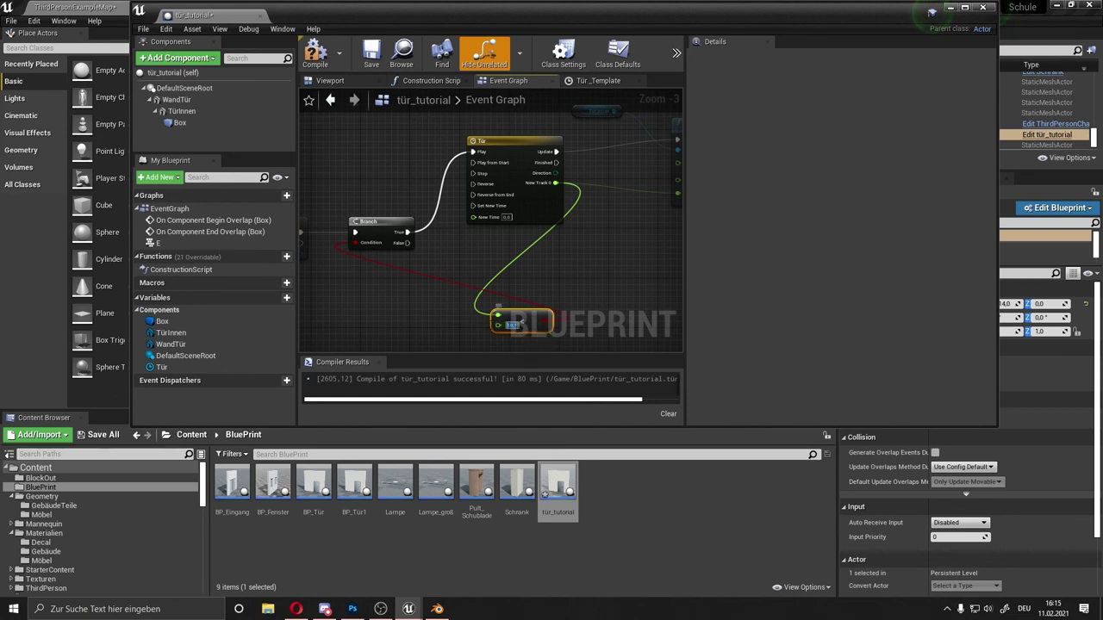
Step: Wire Branch False to the timeline's Reverse, then compile and save the blueprint
scroll(476, 270, "up", 2)
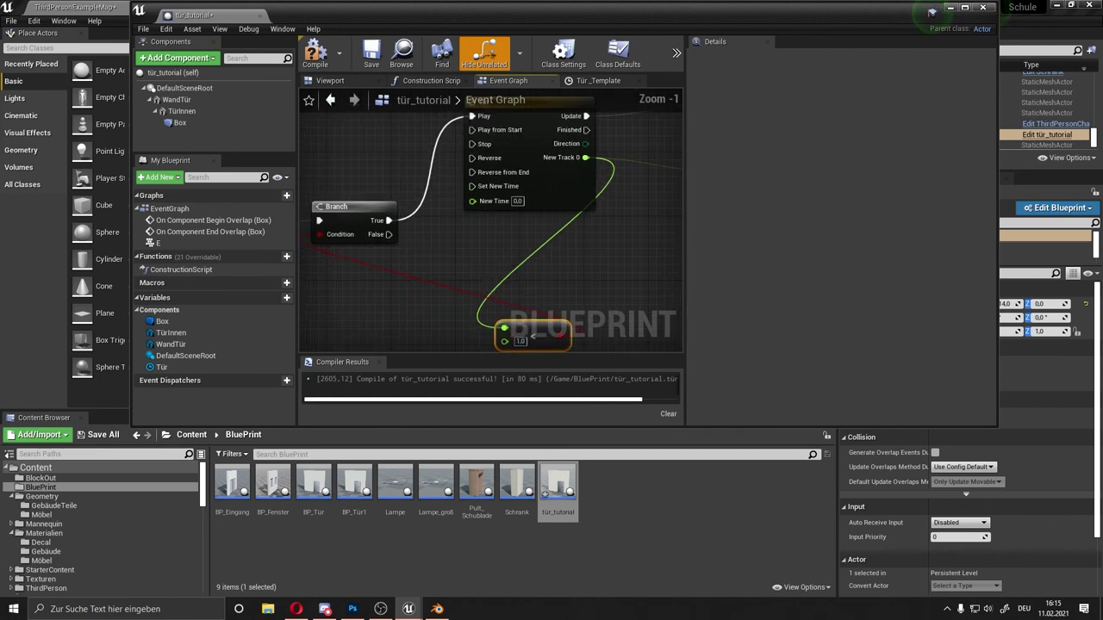
right_click_drag(440, 222, 475, 230)
left_click_drag(422, 242, 507, 165)
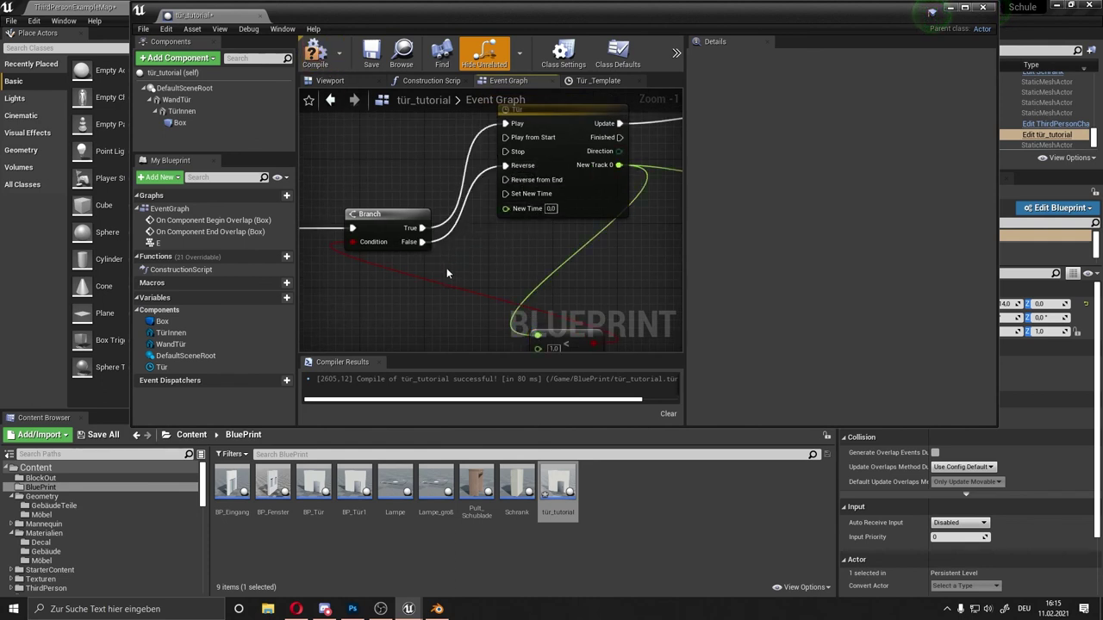
right_click_drag(634, 300, 610, 271)
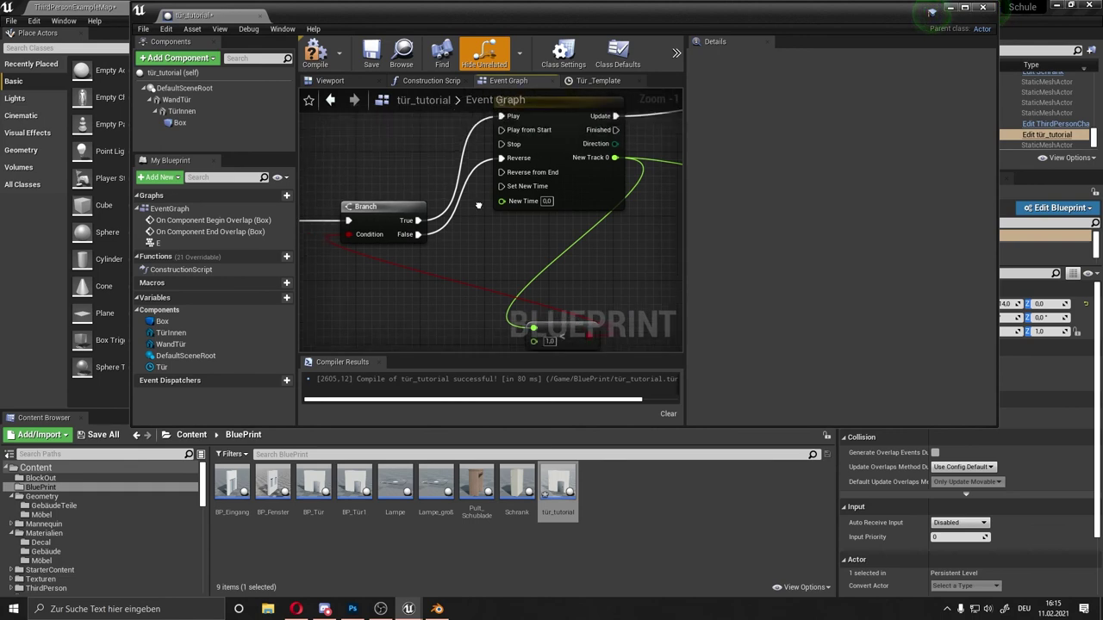
right_click_drag(452, 120, 472, 150)
left_click(315, 52)
left_click(371, 54)
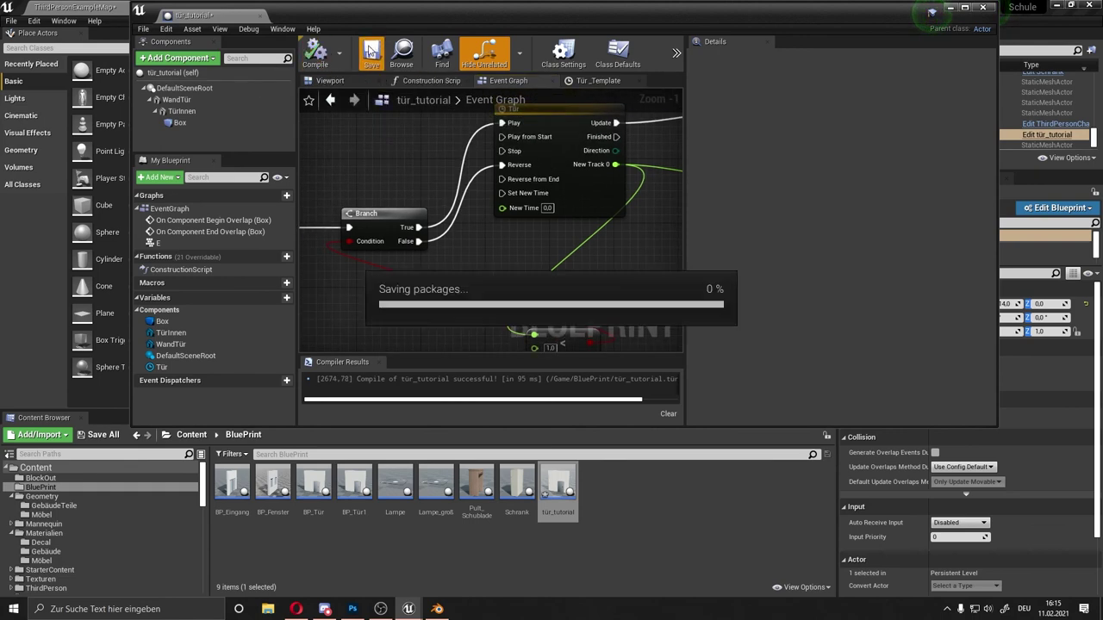
Step: Play-test with Alt+P, walking the character in and out through the glass doors, then stop
left_click(951, 8)
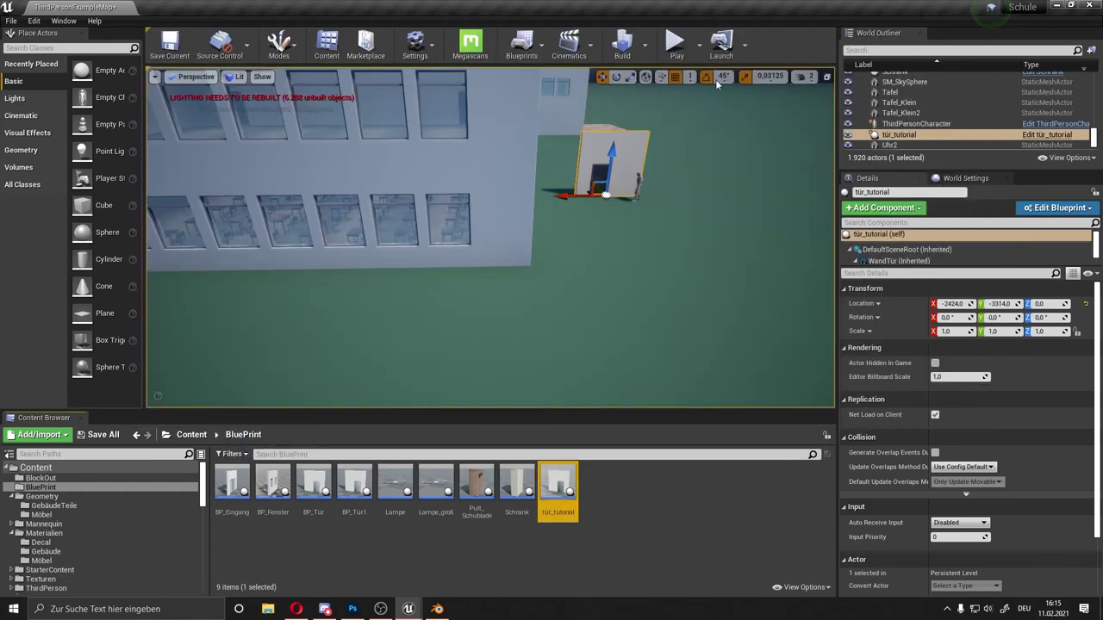
key("alt+p")
key("w")
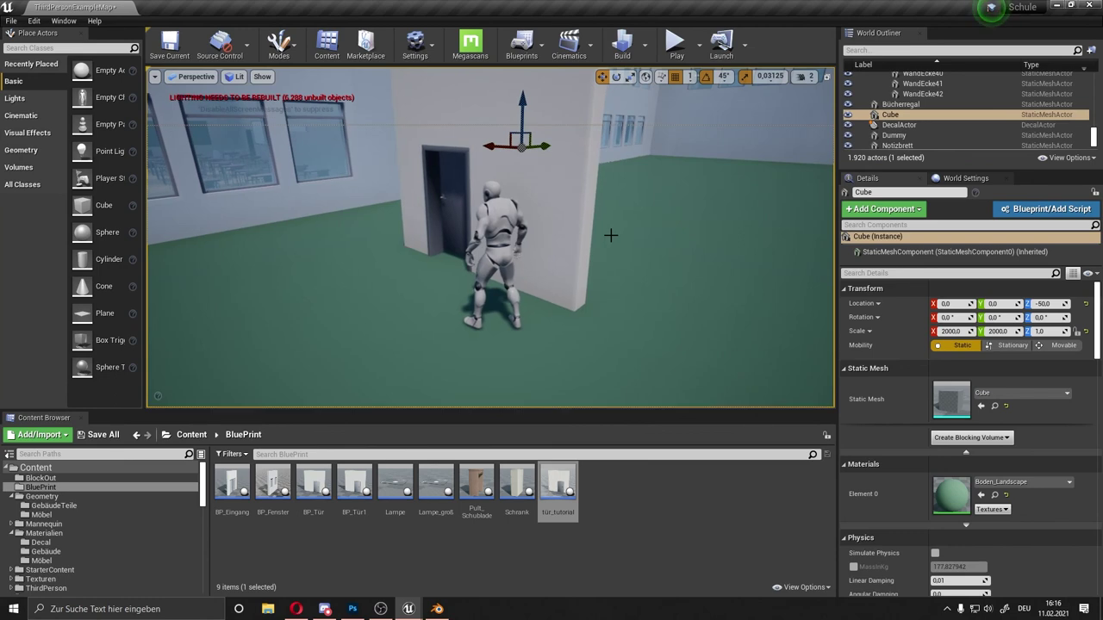
left_click(506, 241)
key("w")
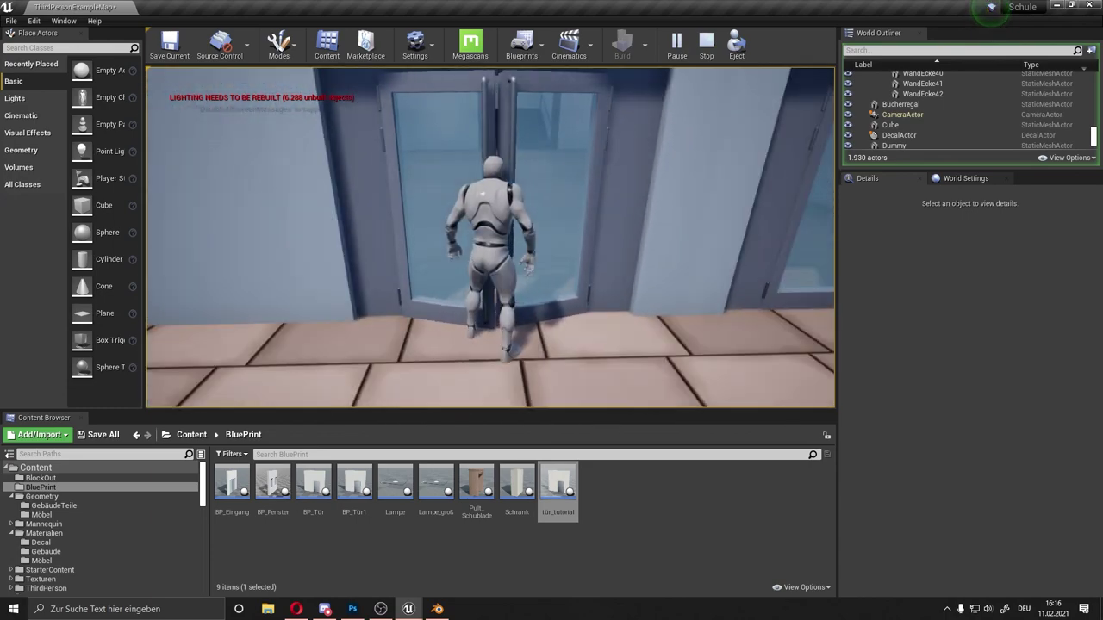
key("s")
key("w")
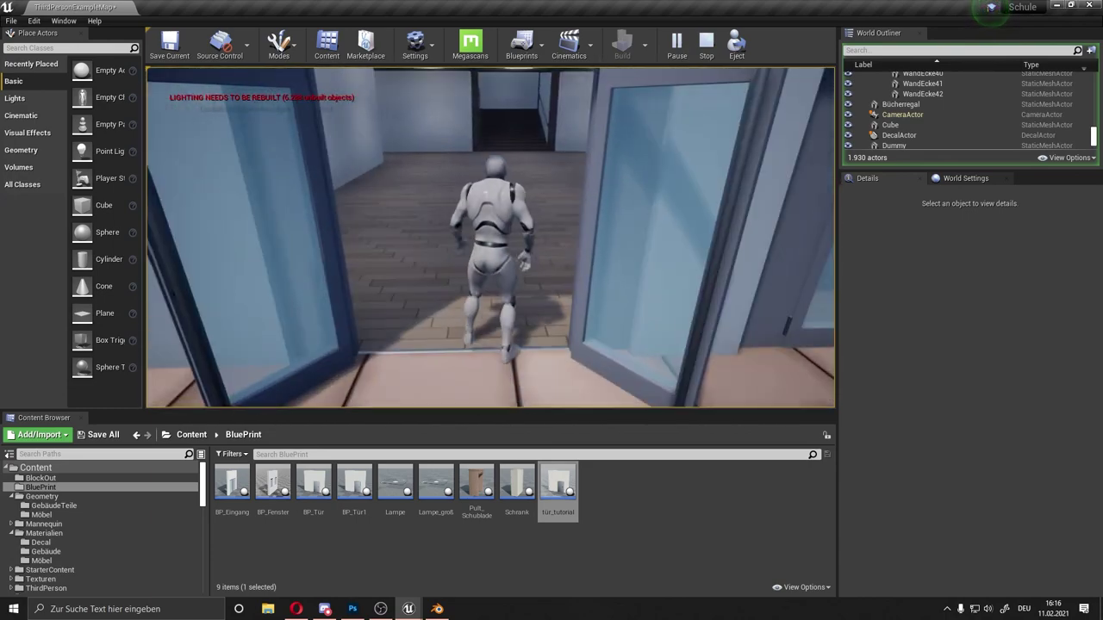
key("w")
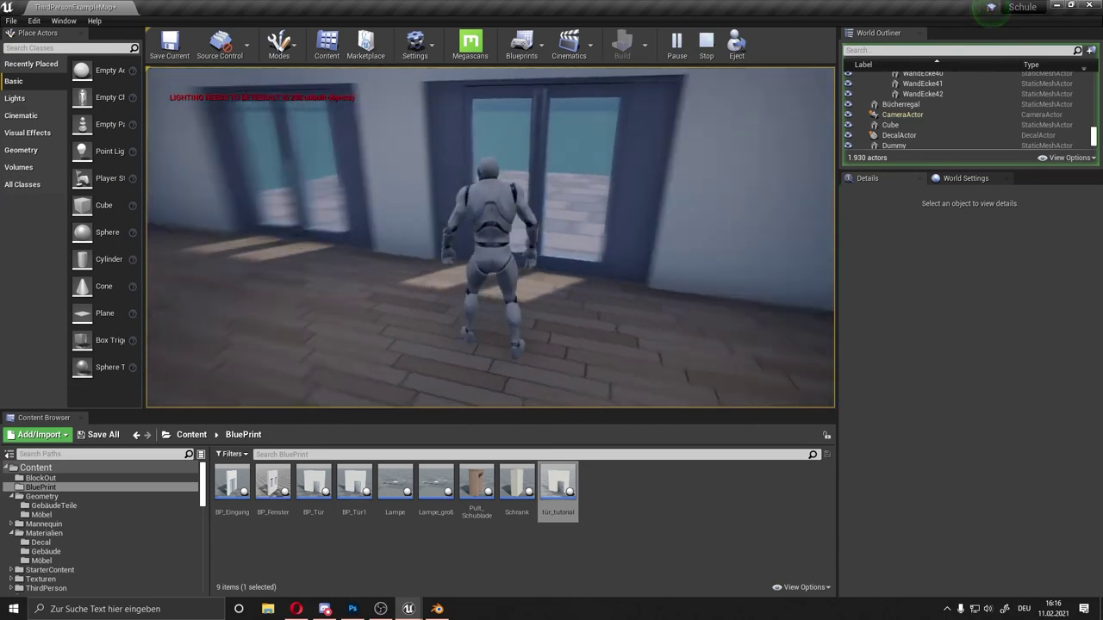
key("w")
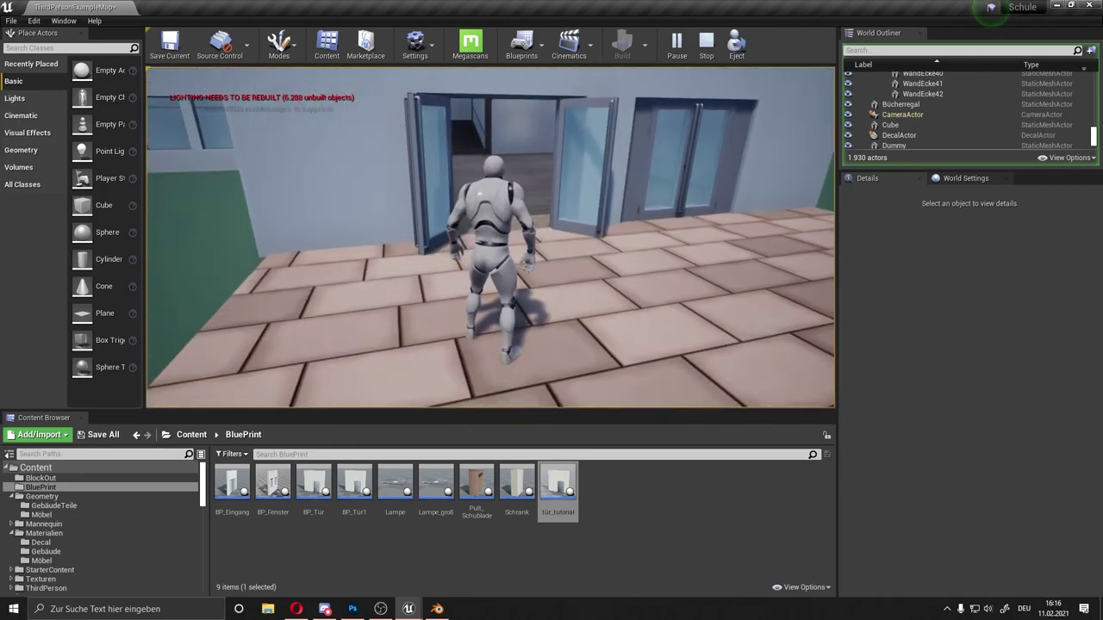
key("Escape")
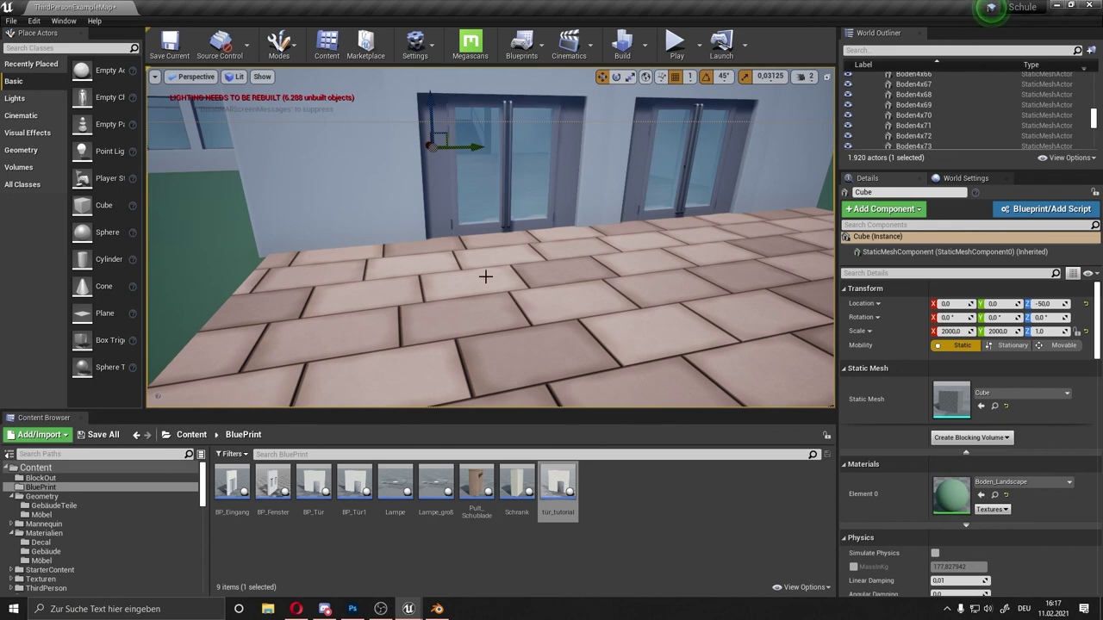
Step: Save the level containing the placed tür_tutorial door with Ctrl+S
right_click_drag(485, 276, 486, 277)
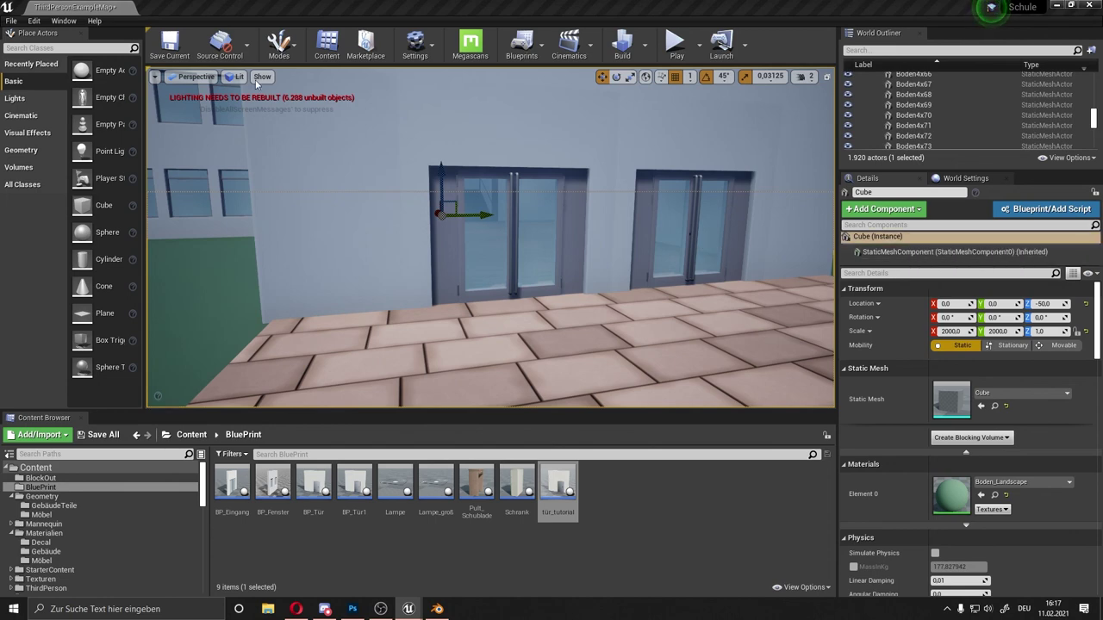
key("ctrl+s")
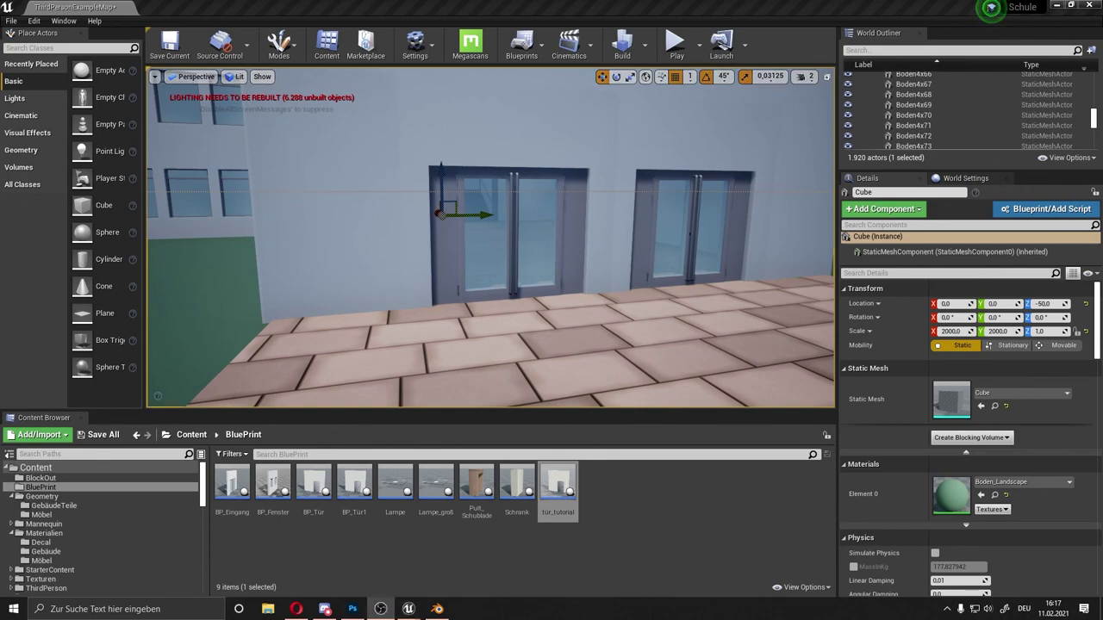